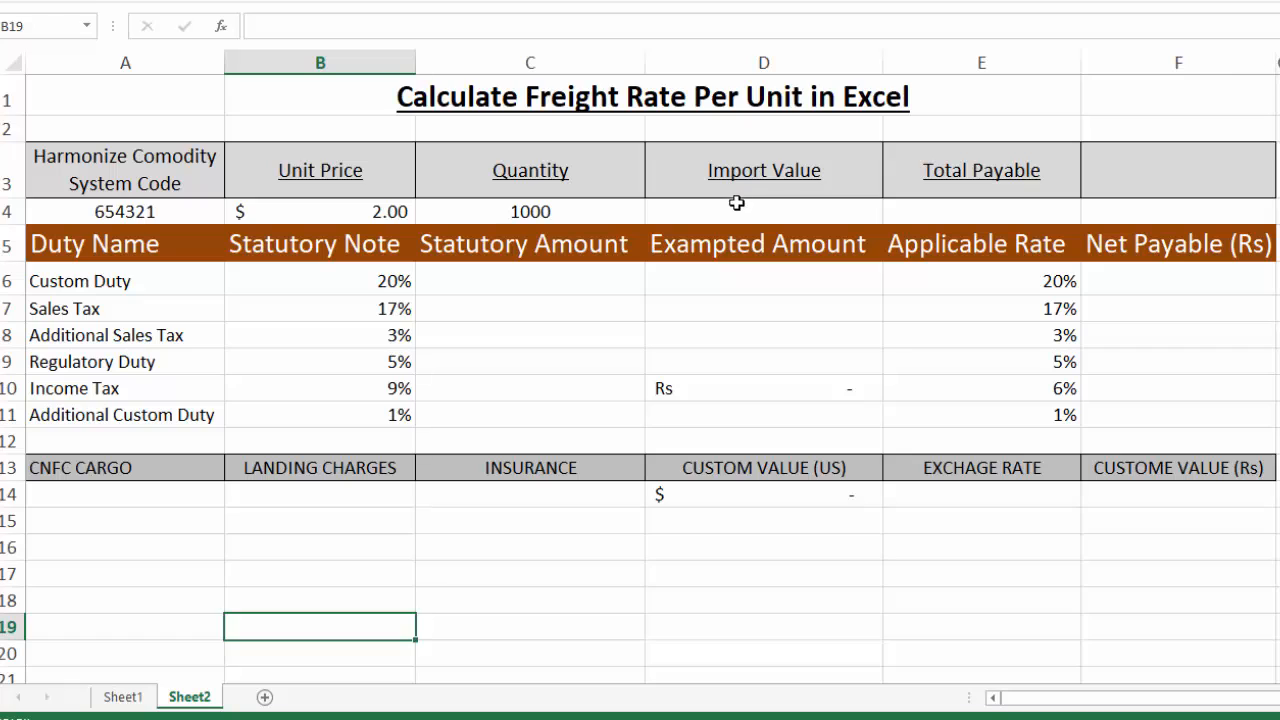
click(738, 209)
click(954, 208)
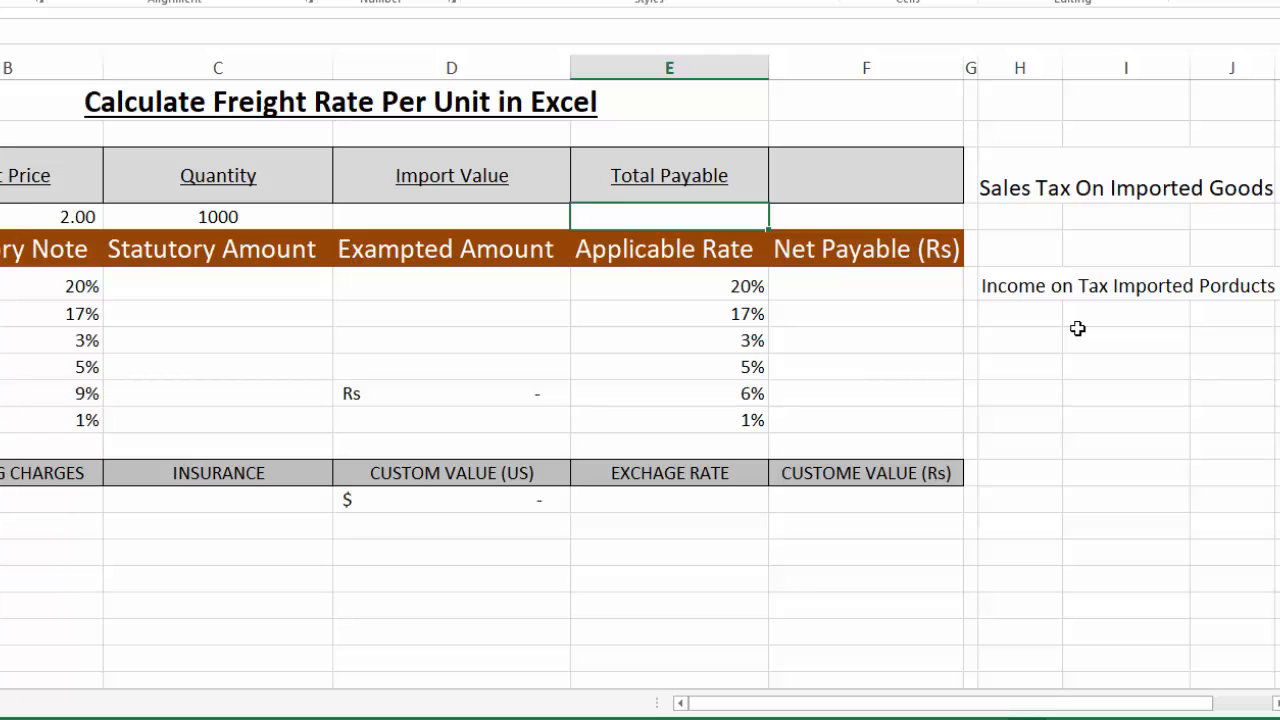
- Remove the word "on" from the income tax note in H6 so it reads "Income Tax Imported Porducts"
double_click(1068, 285)
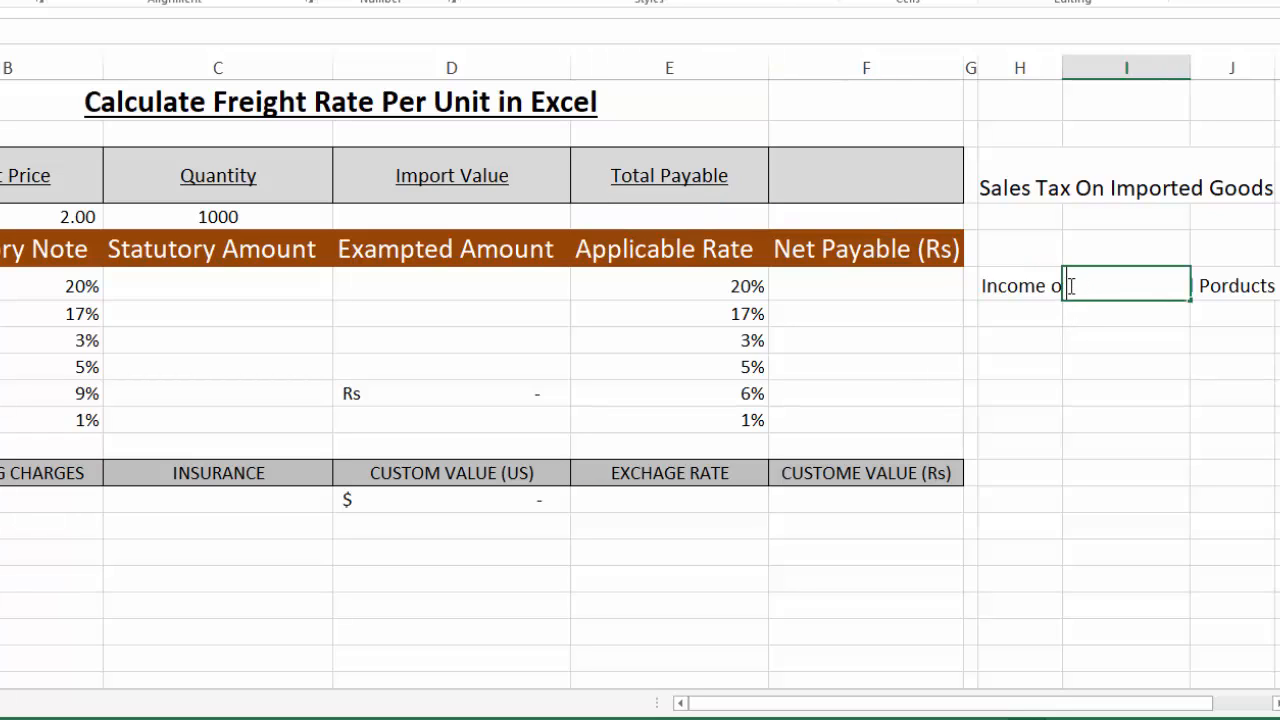
double_click(1052, 285)
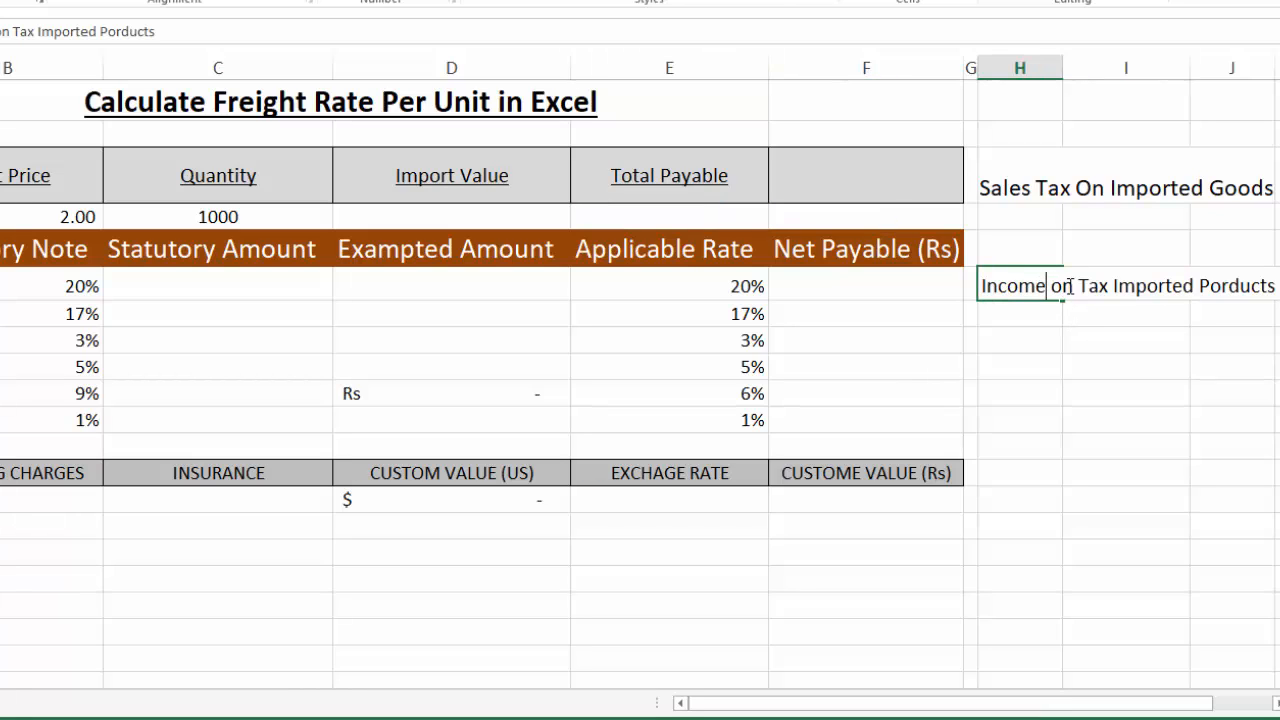
click(1072, 285)
key(BackSpace)
key(BackSpace)
key(BackSpace)
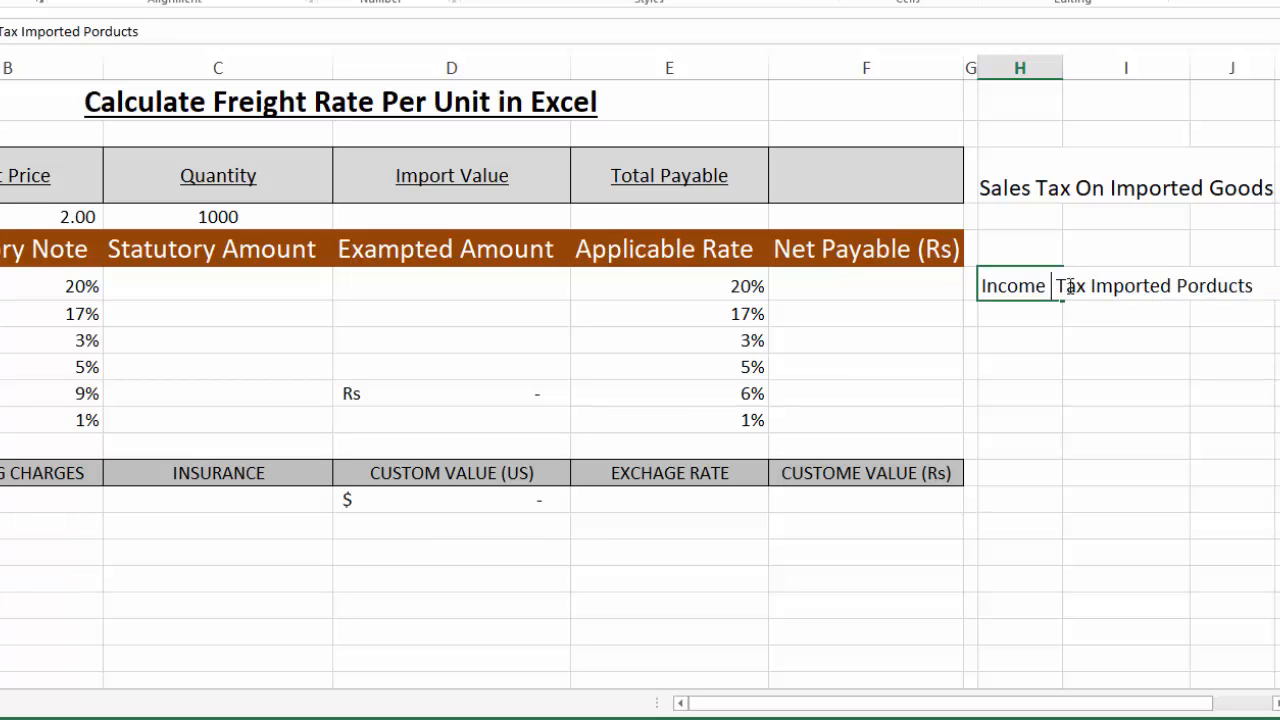
click(1195, 362)
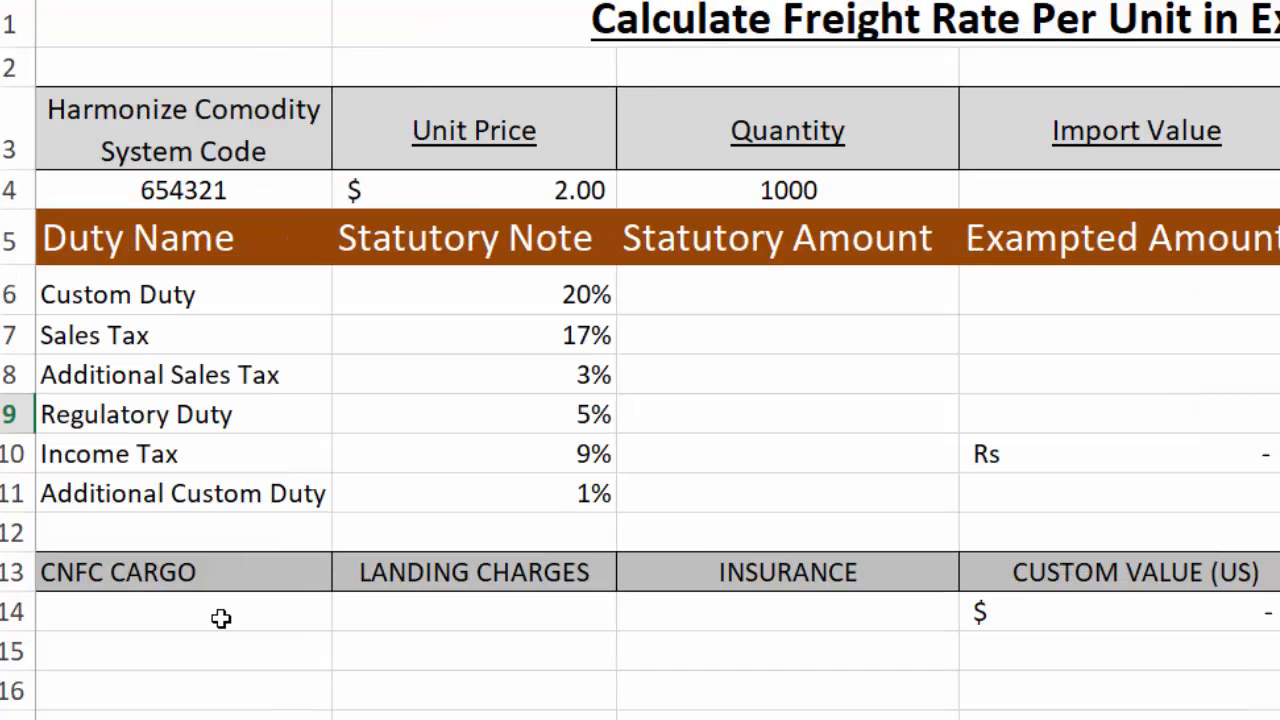
- Calculate the CNFC Cargo value in A14 as quantity times unit price with =C4*B4
click(224, 618)
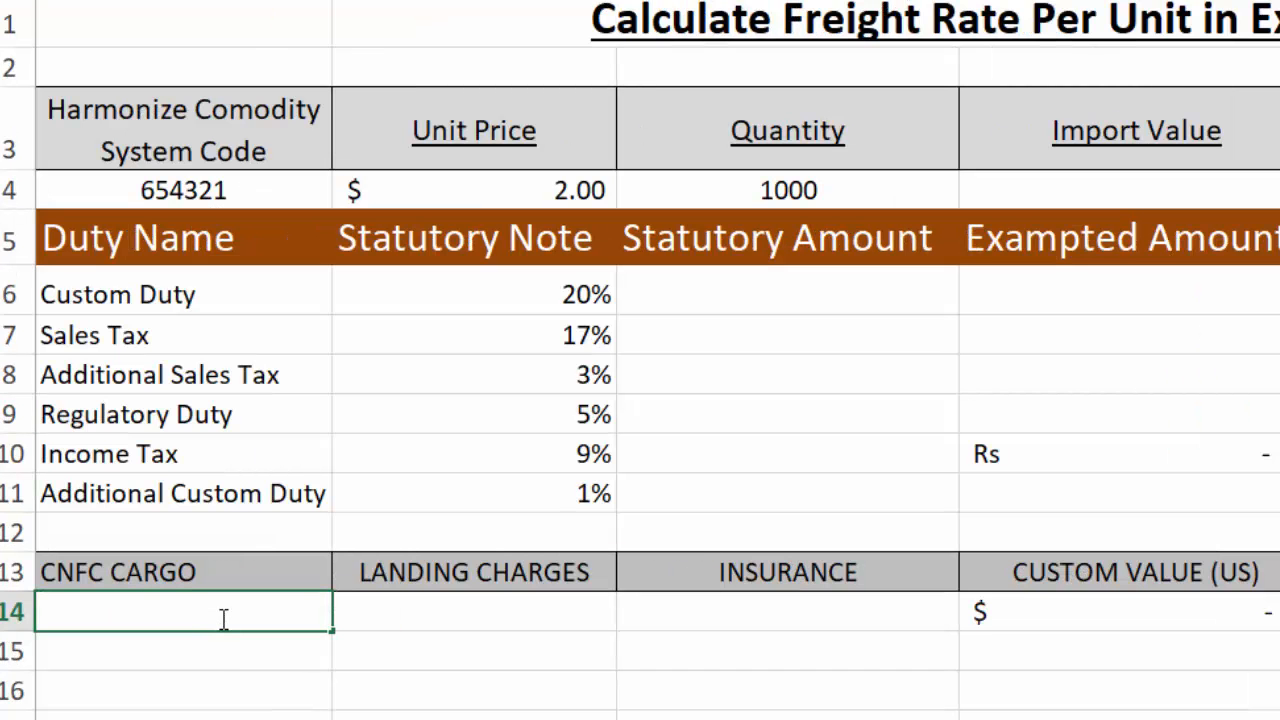
click(379, 655)
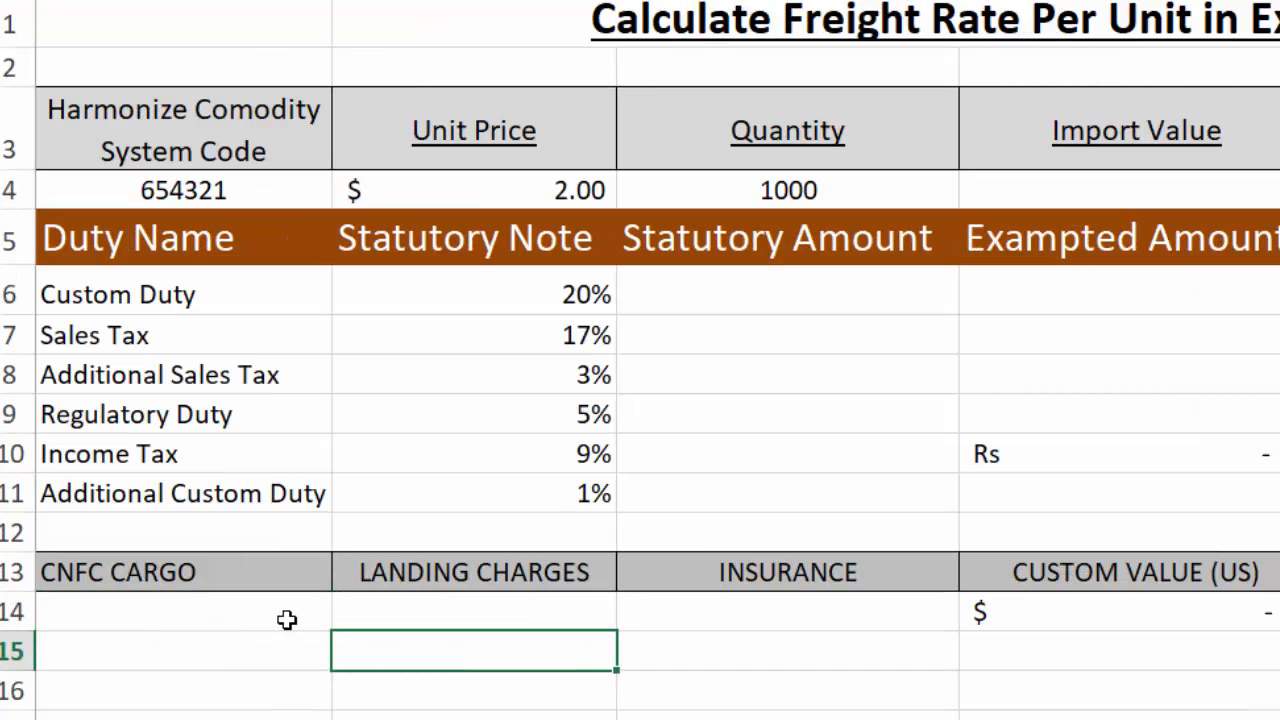
click(274, 610)
text(=)
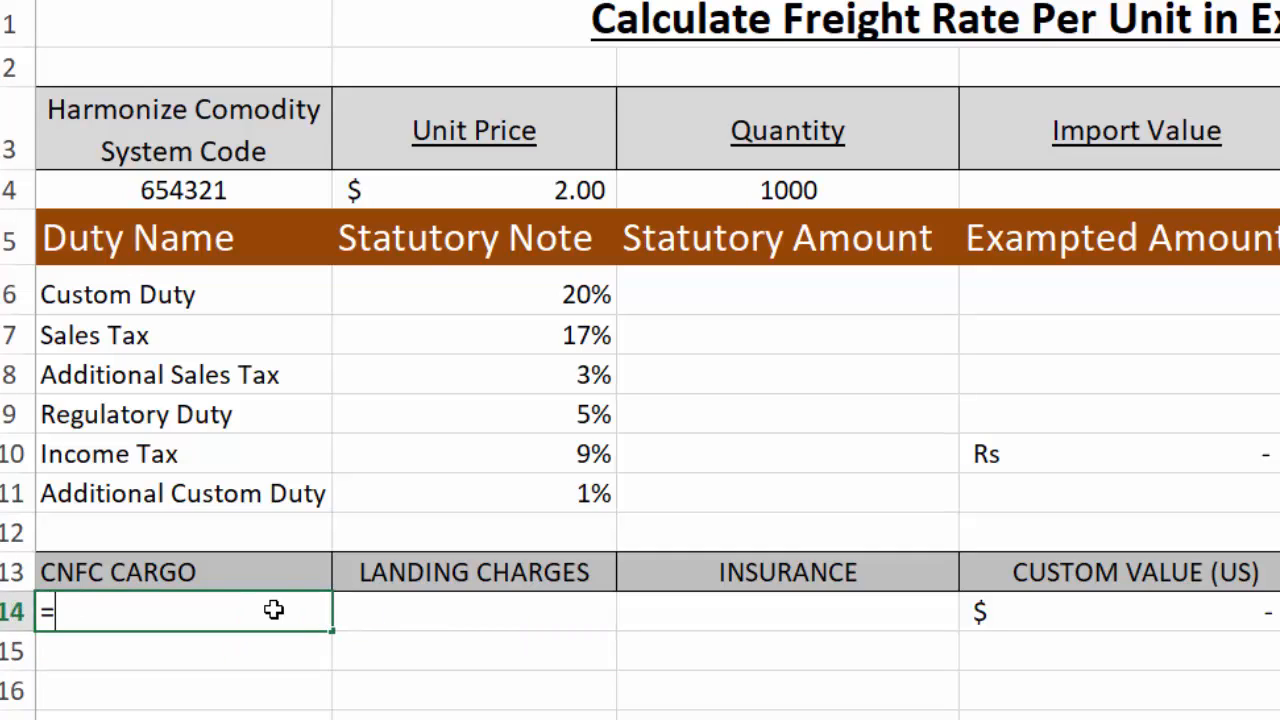
click(739, 187)
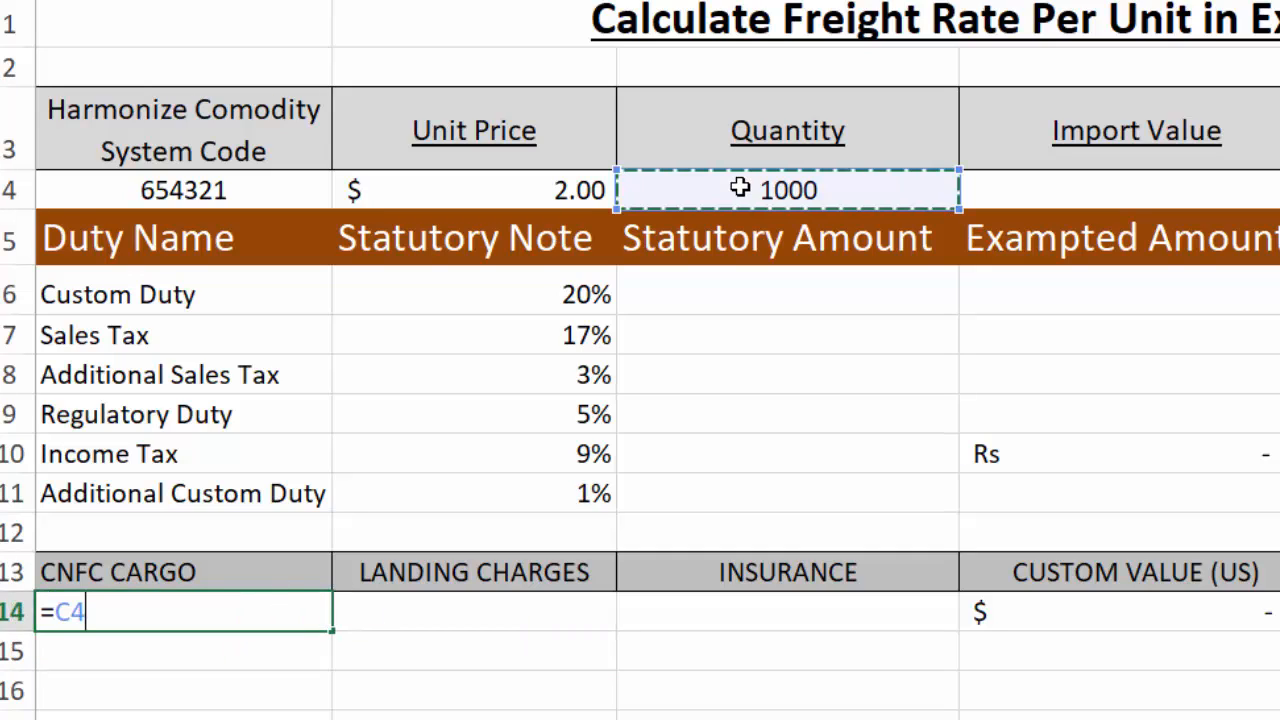
text(*)
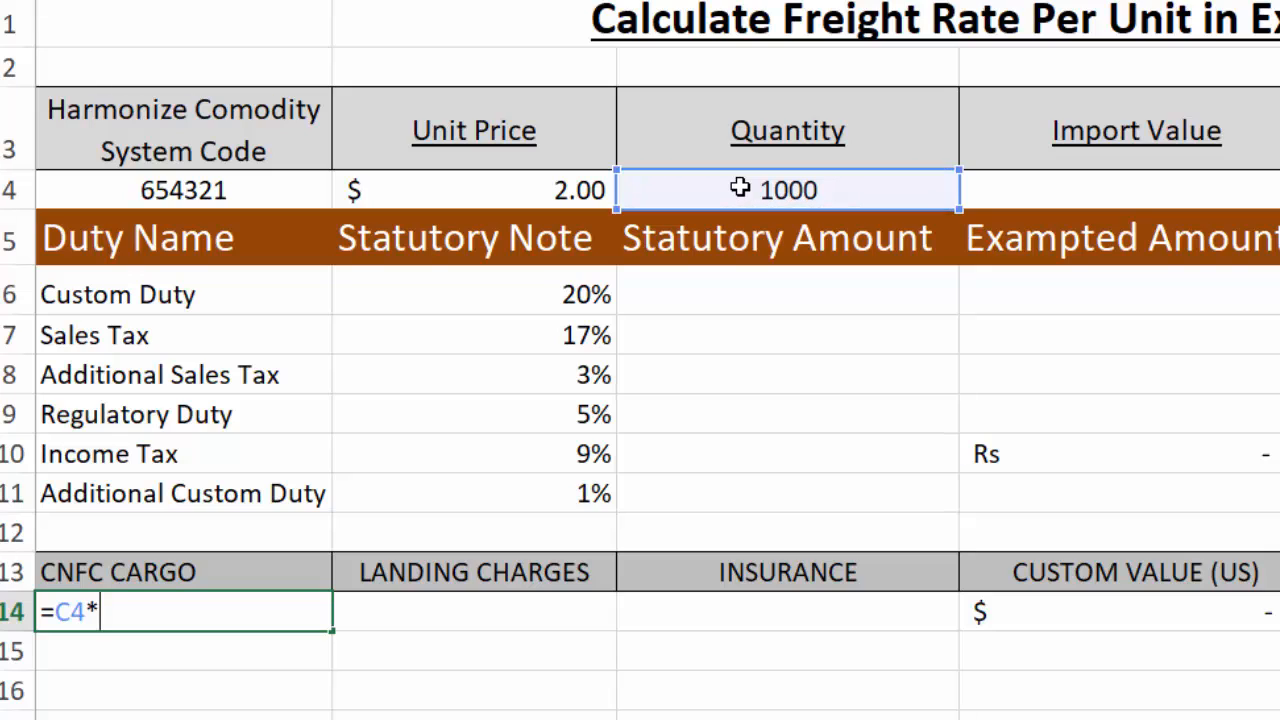
click(575, 187)
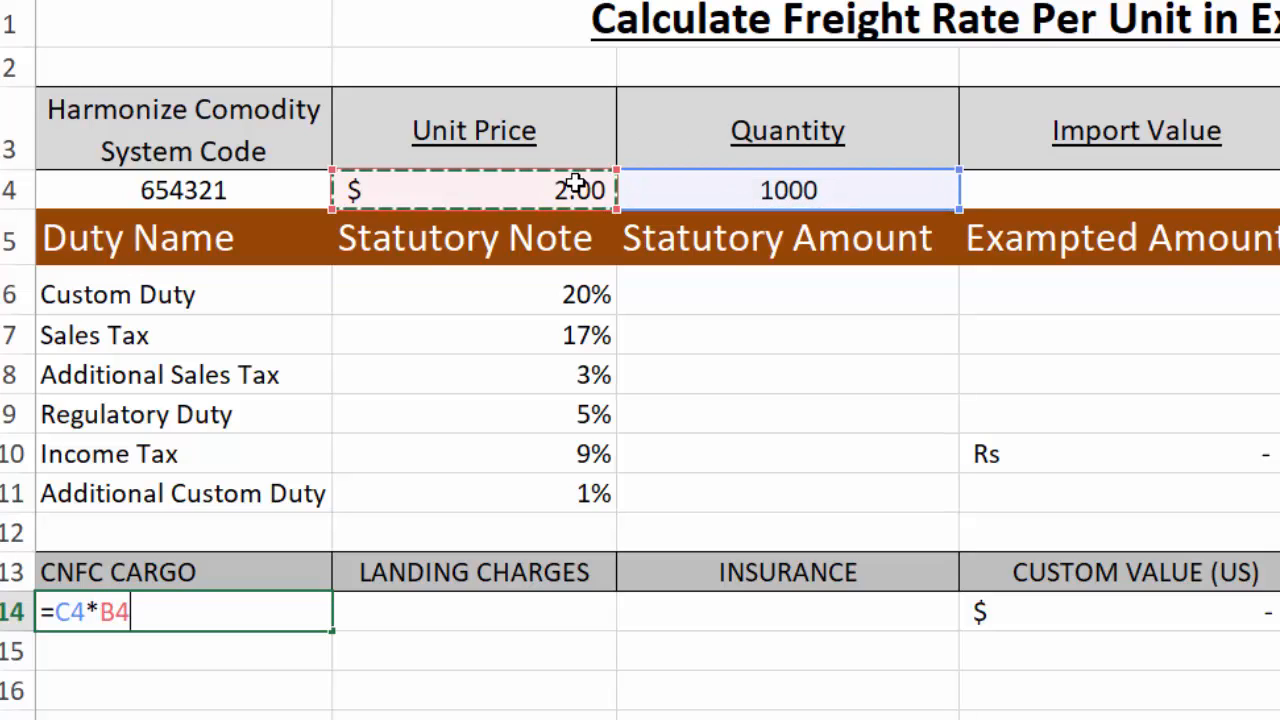
key(Return)
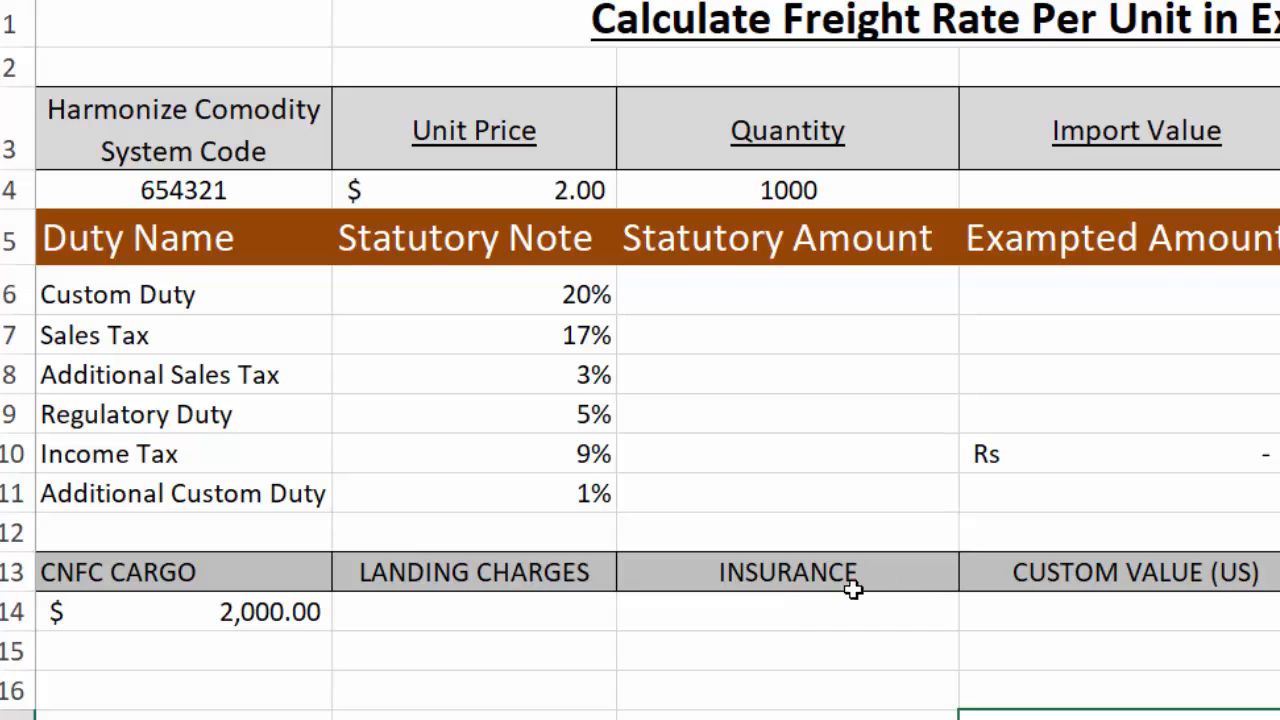
- Calculate the landing charges in B14 as one percent of the CNFC Cargo value with =A14*1/100
click(549, 603)
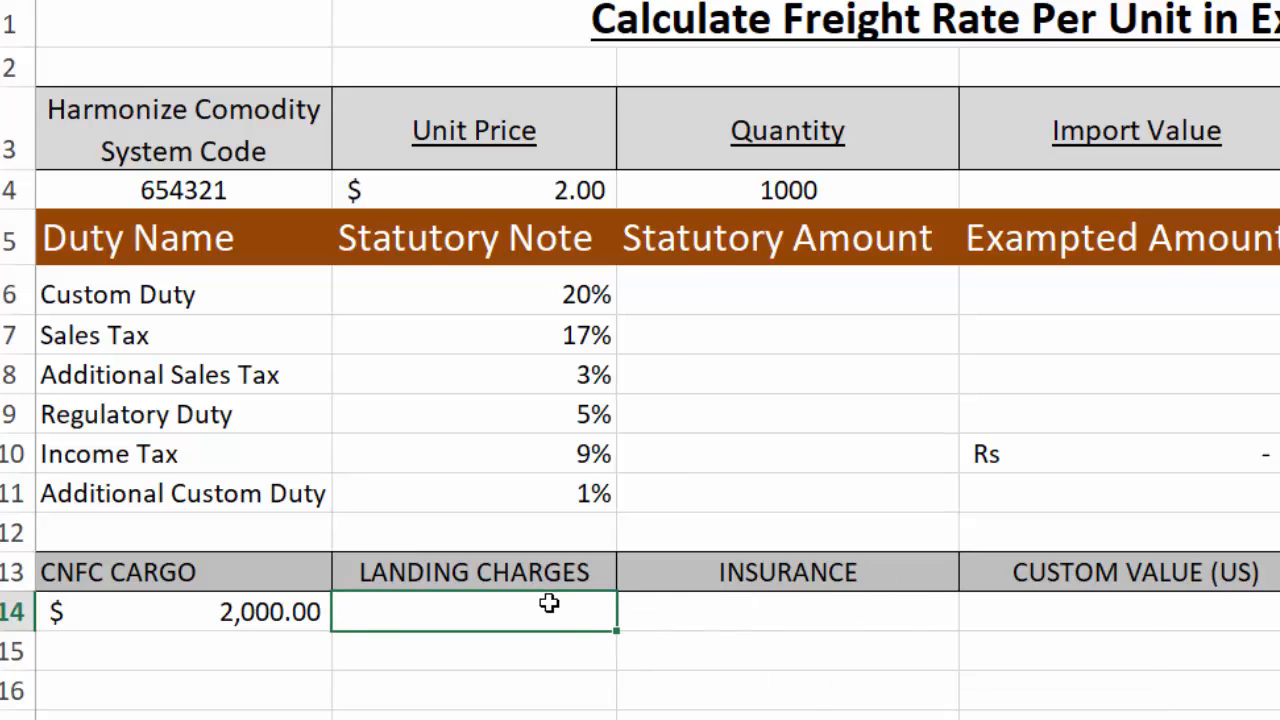
text(=)
click(288, 612)
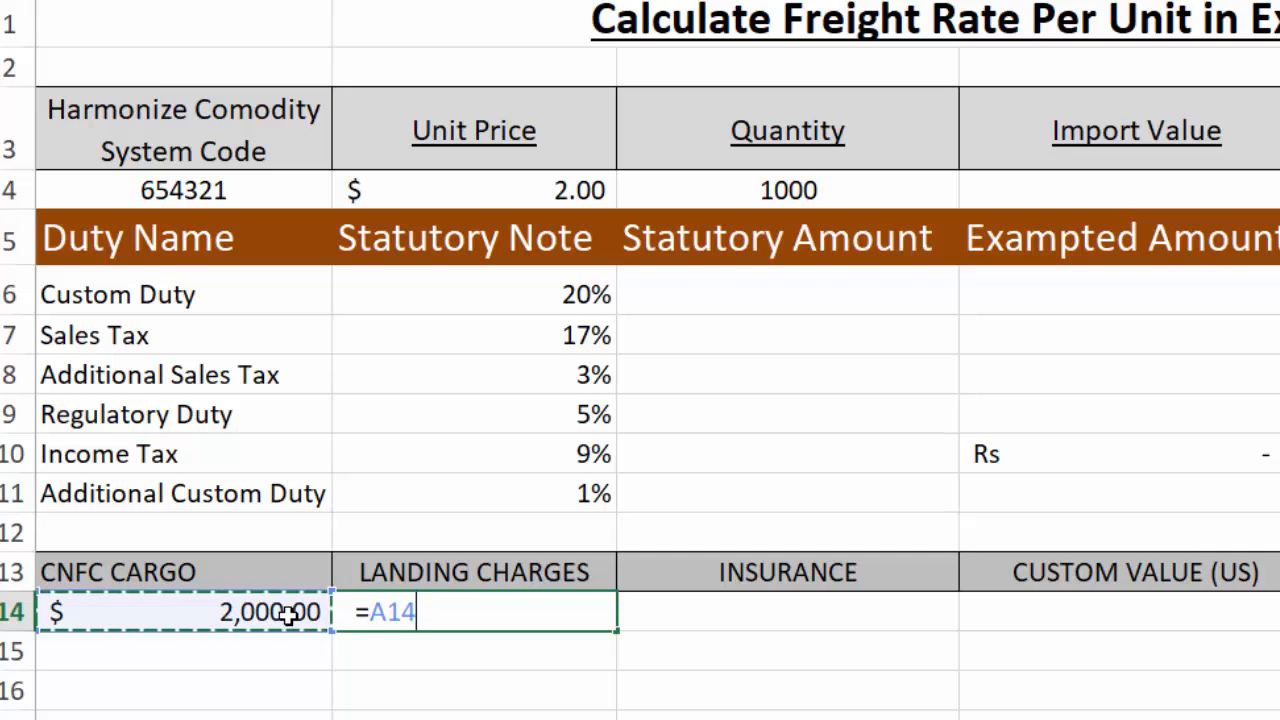
key(BackSpace)
key(BackSpace)
key(BackSpace)
key(BackSpace)
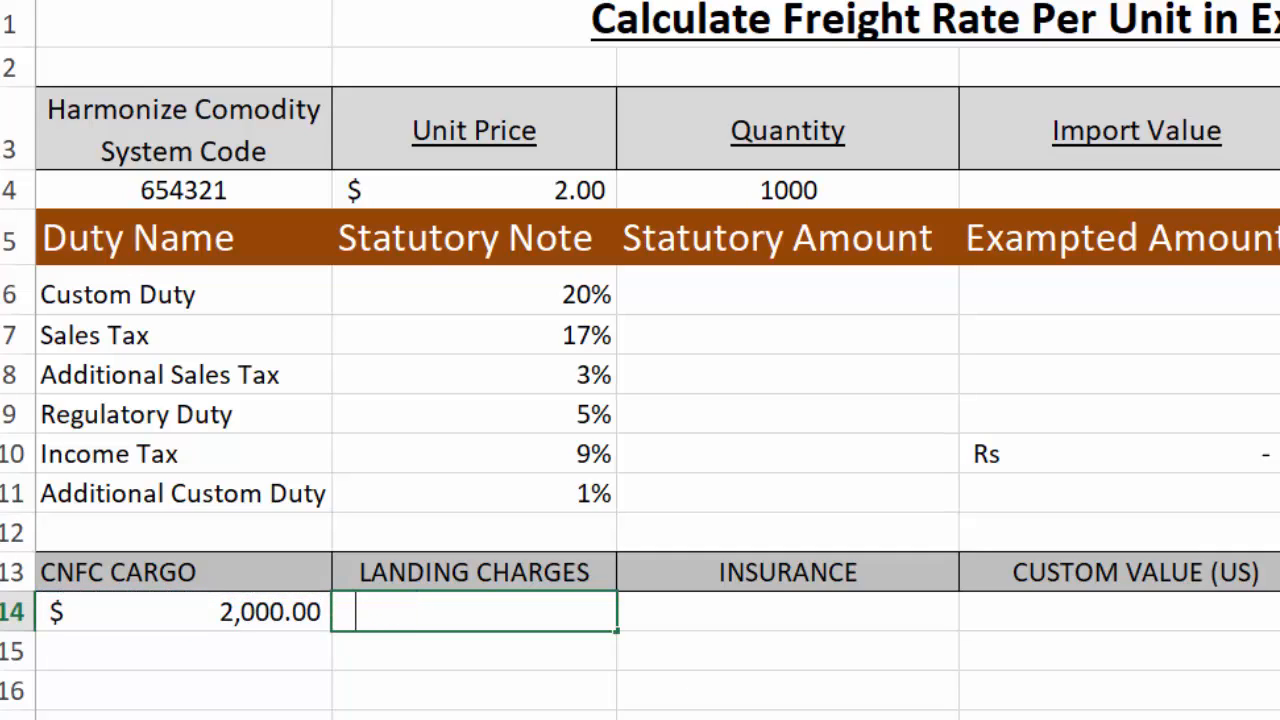
text(=)
click(286, 606)
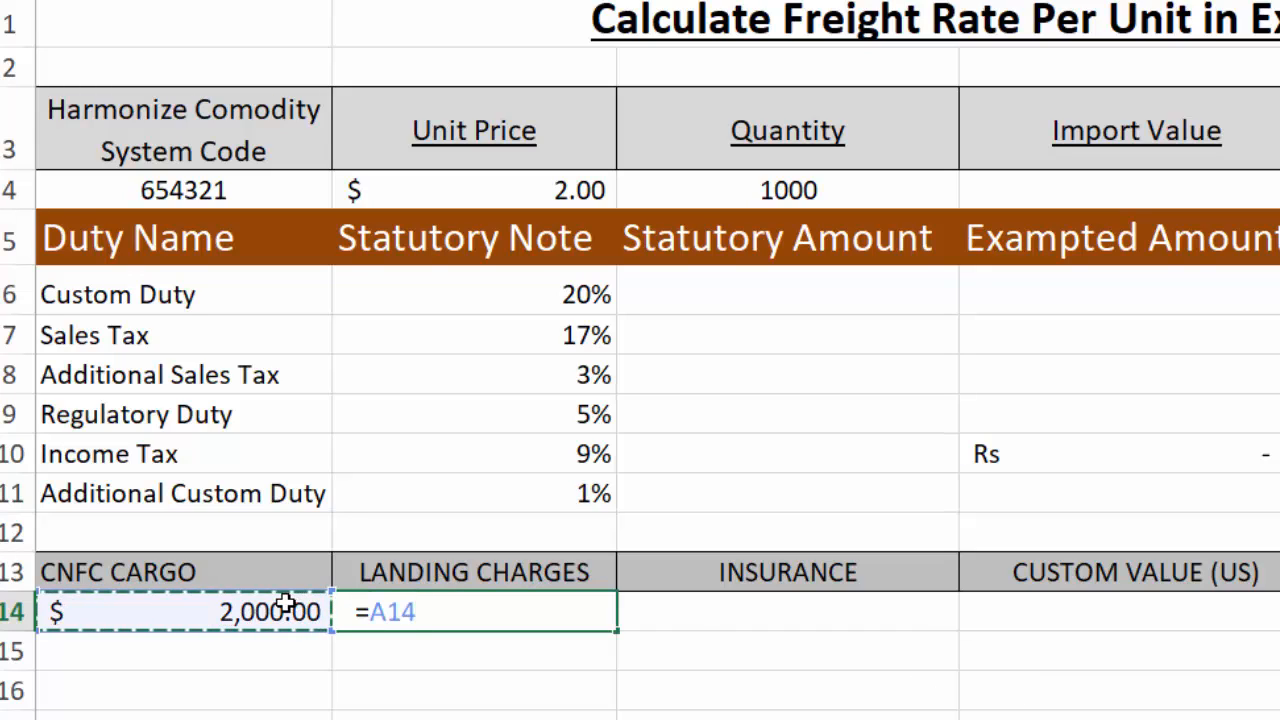
text(*)
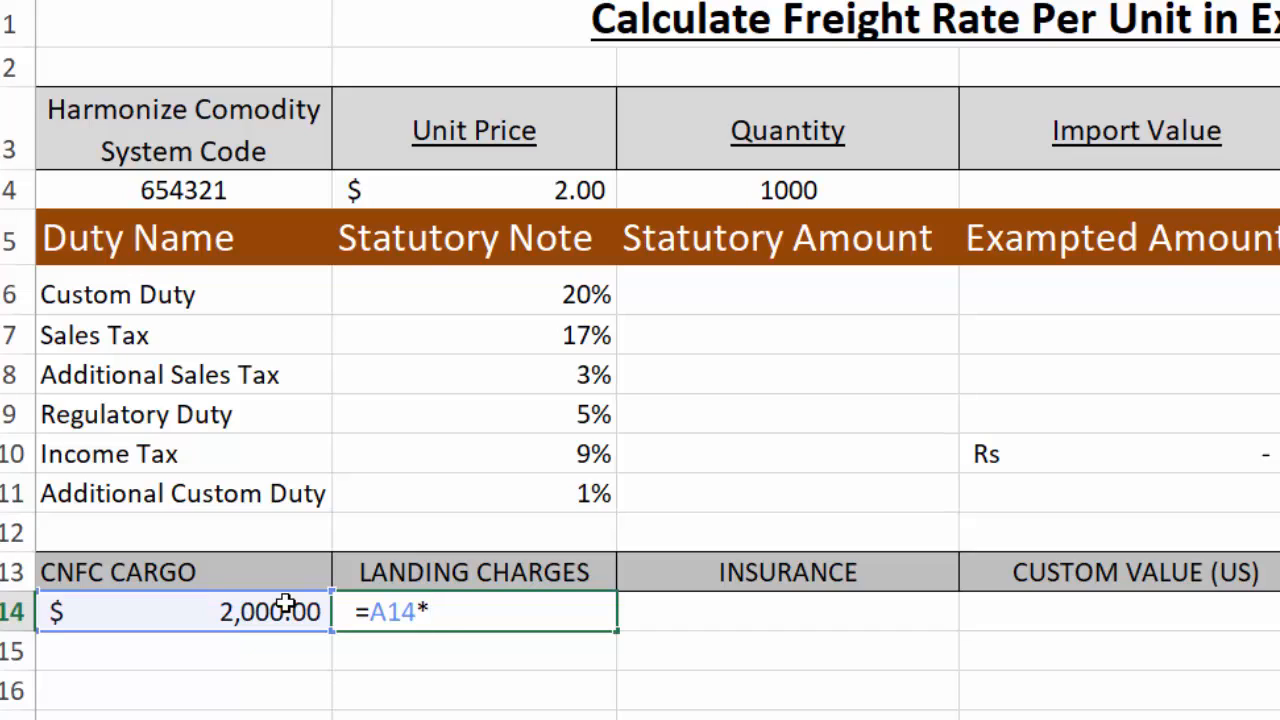
text(1/100)
key(Return)
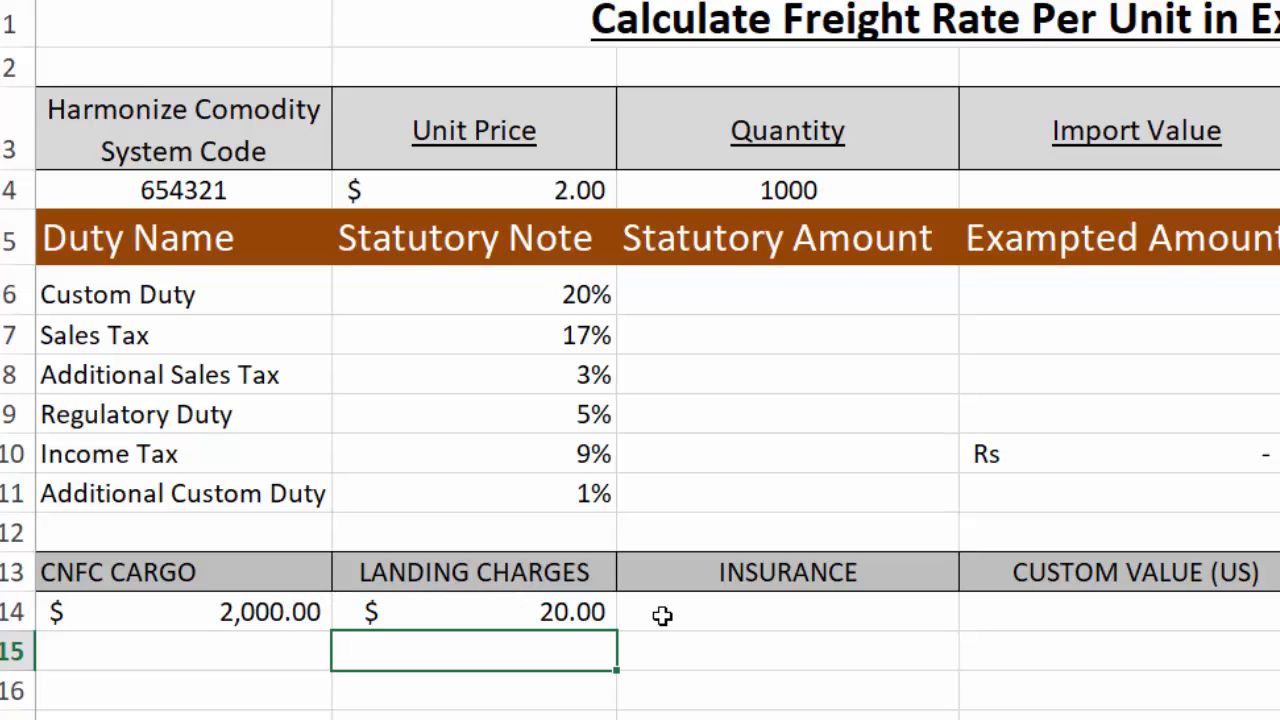
- Enter 30 as the insurance amount in C14
click(853, 613)
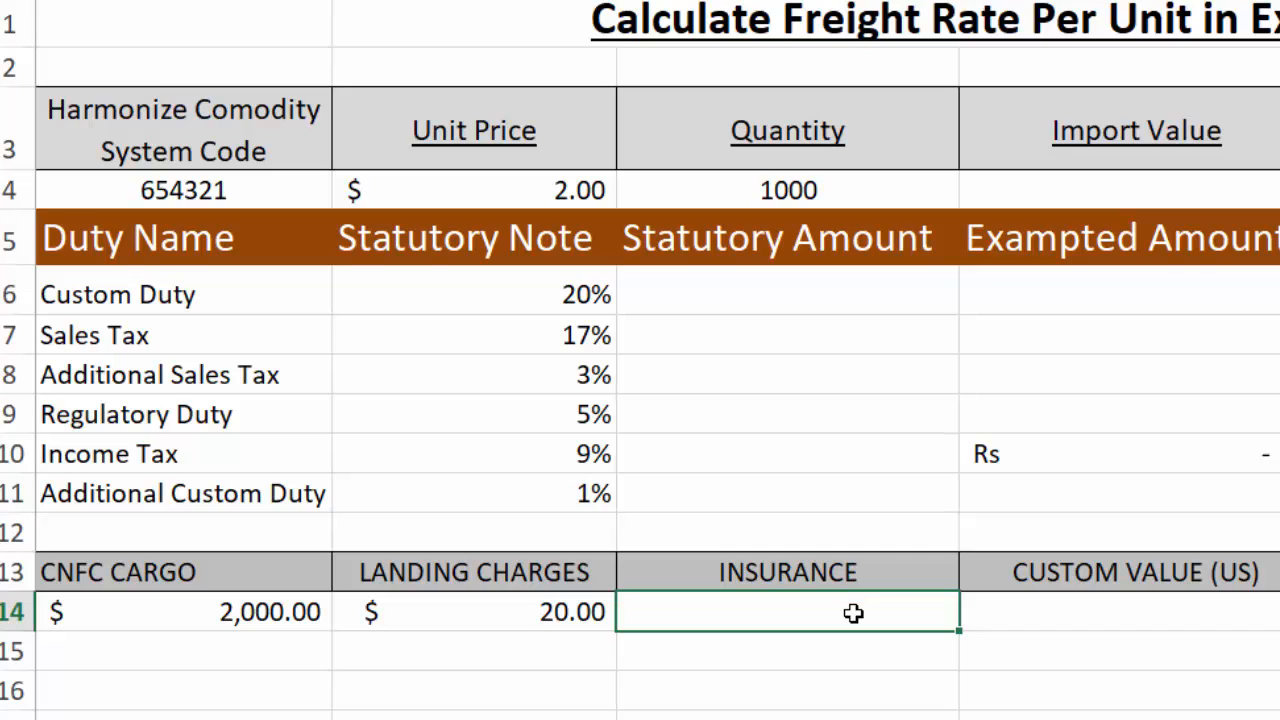
text(20)
key(BackSpace)
key(BackSpace)
text(30)
key(Tab)
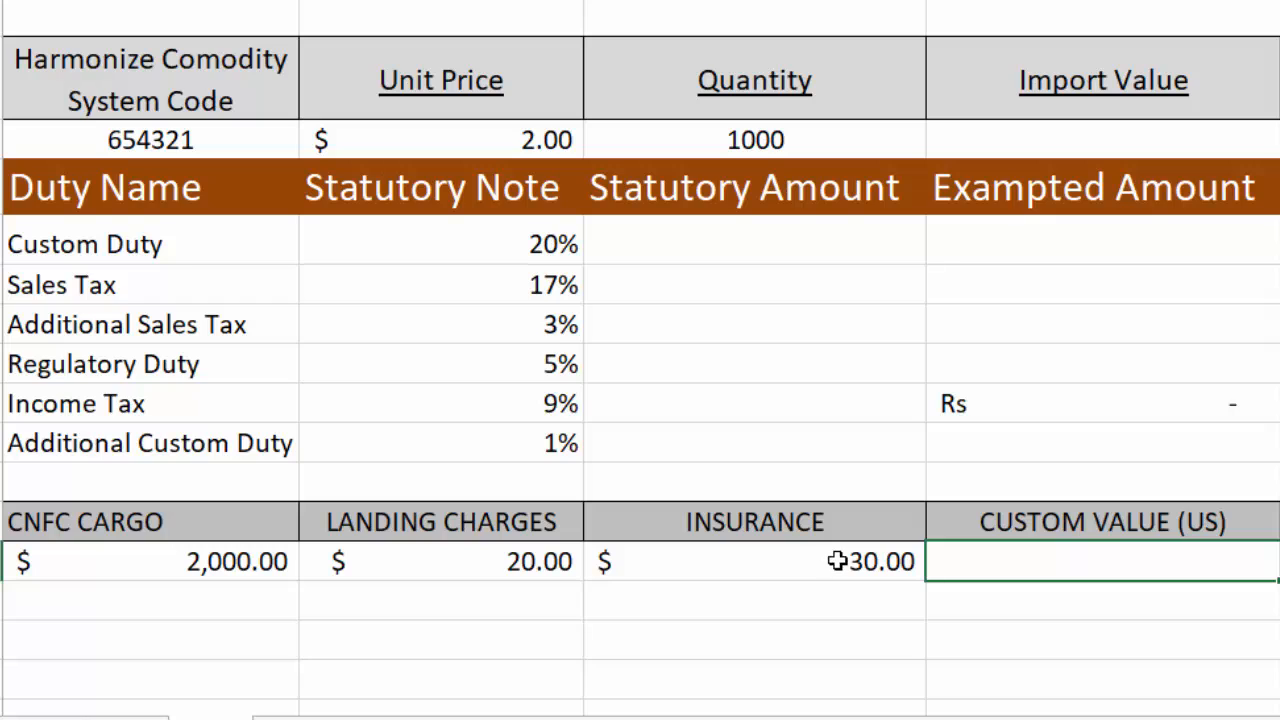
- Calculate Custom Value (US) in D14 by adding cargo, landing charges and insurance with =A14+B14+C14
text(=)
click(208, 566)
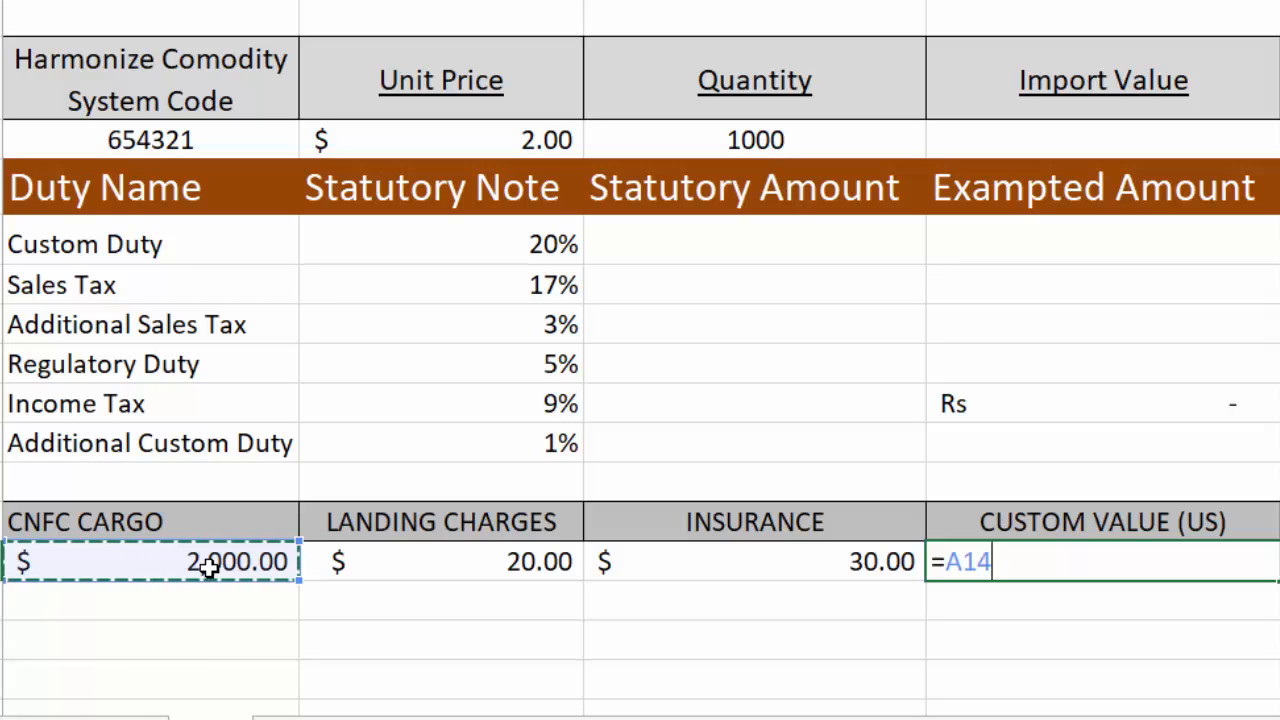
text(+)
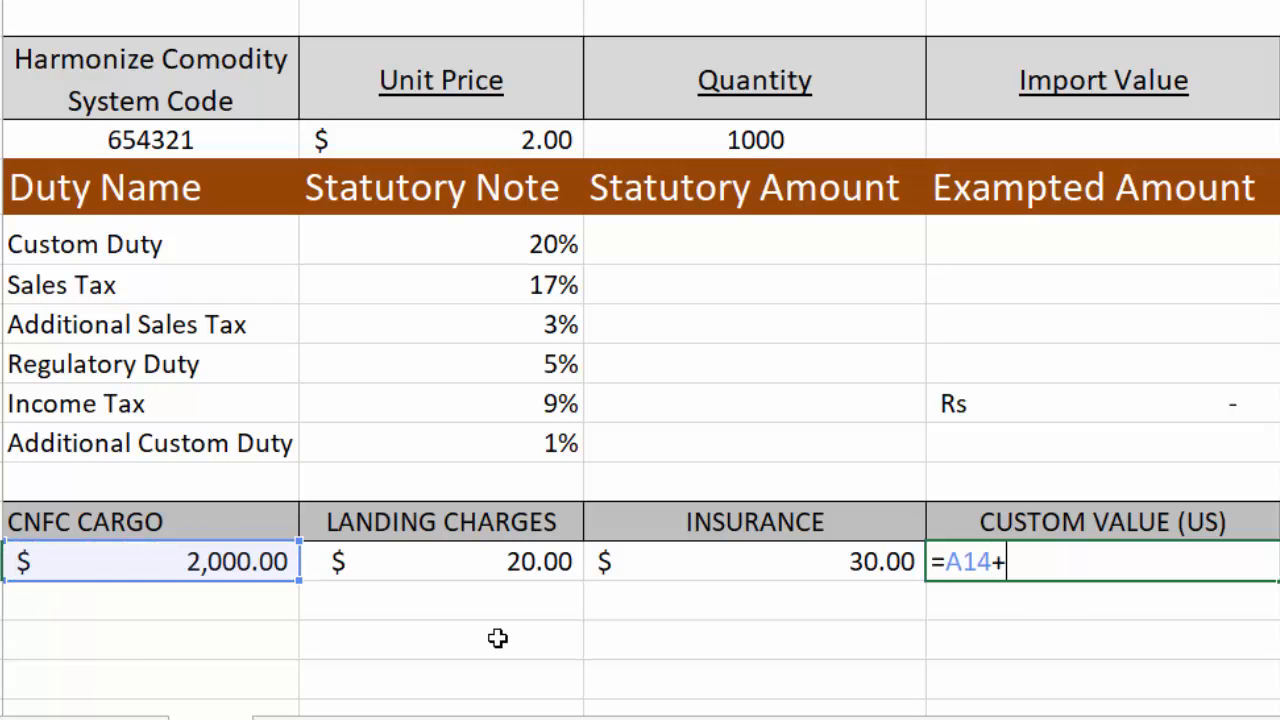
click(482, 561)
text(+)
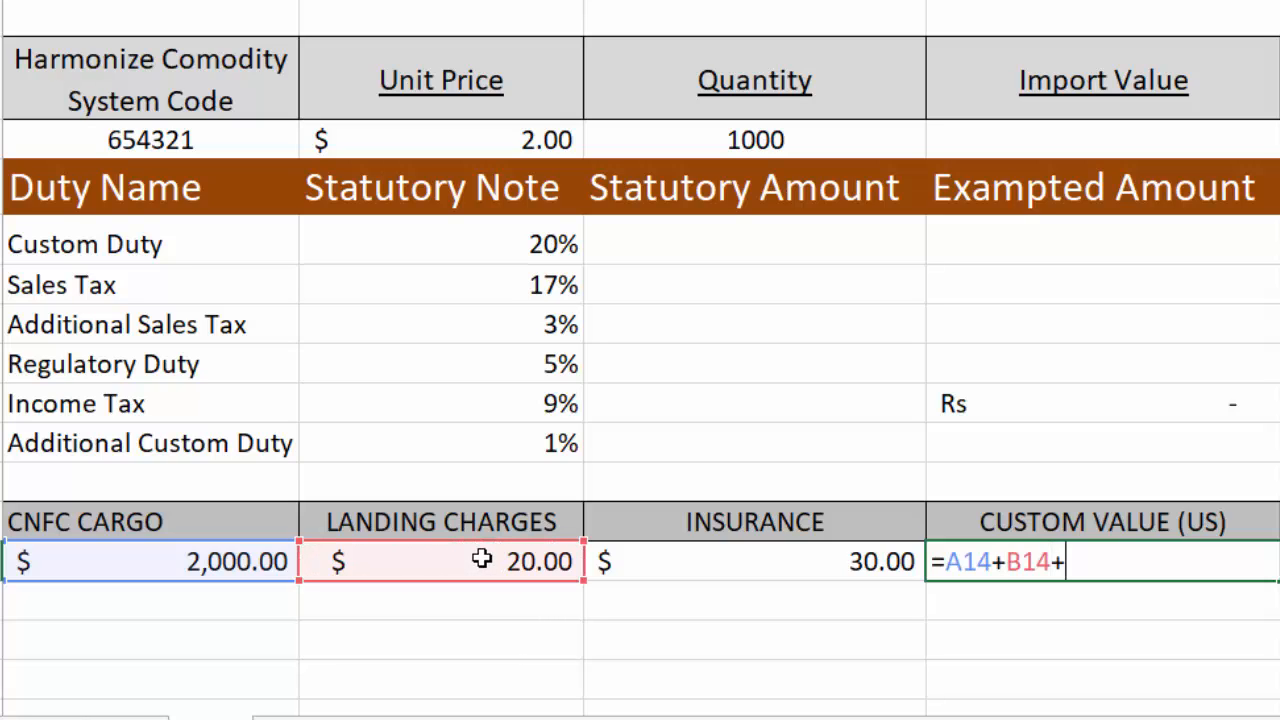
click(791, 559)
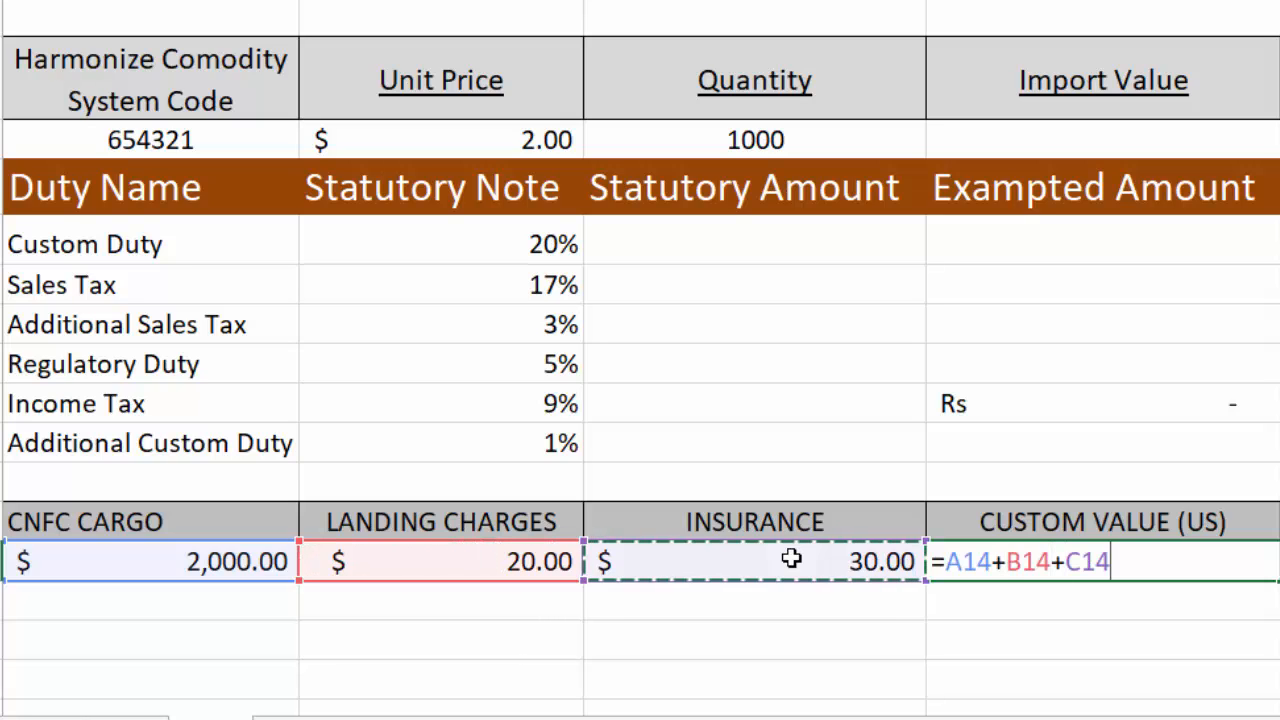
key(Return)
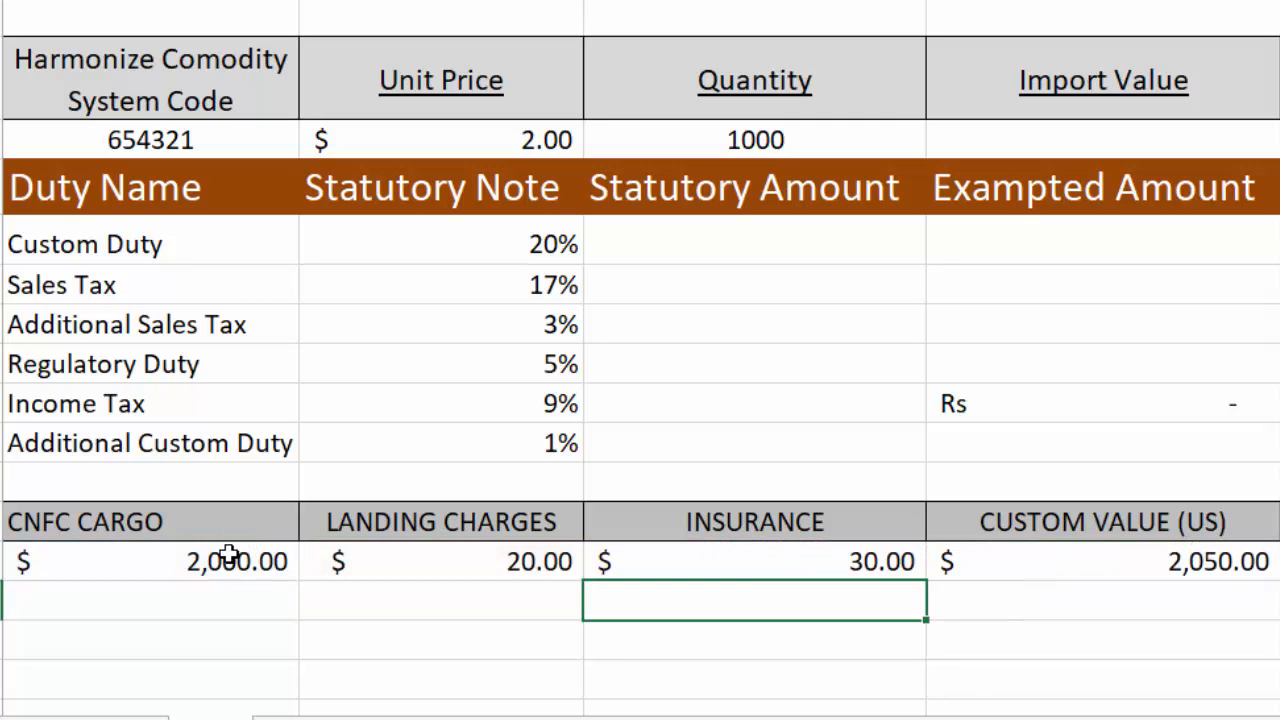
- Apply the $ English (United States) accounting format to A14:D14
drag(222, 557, 931, 543)
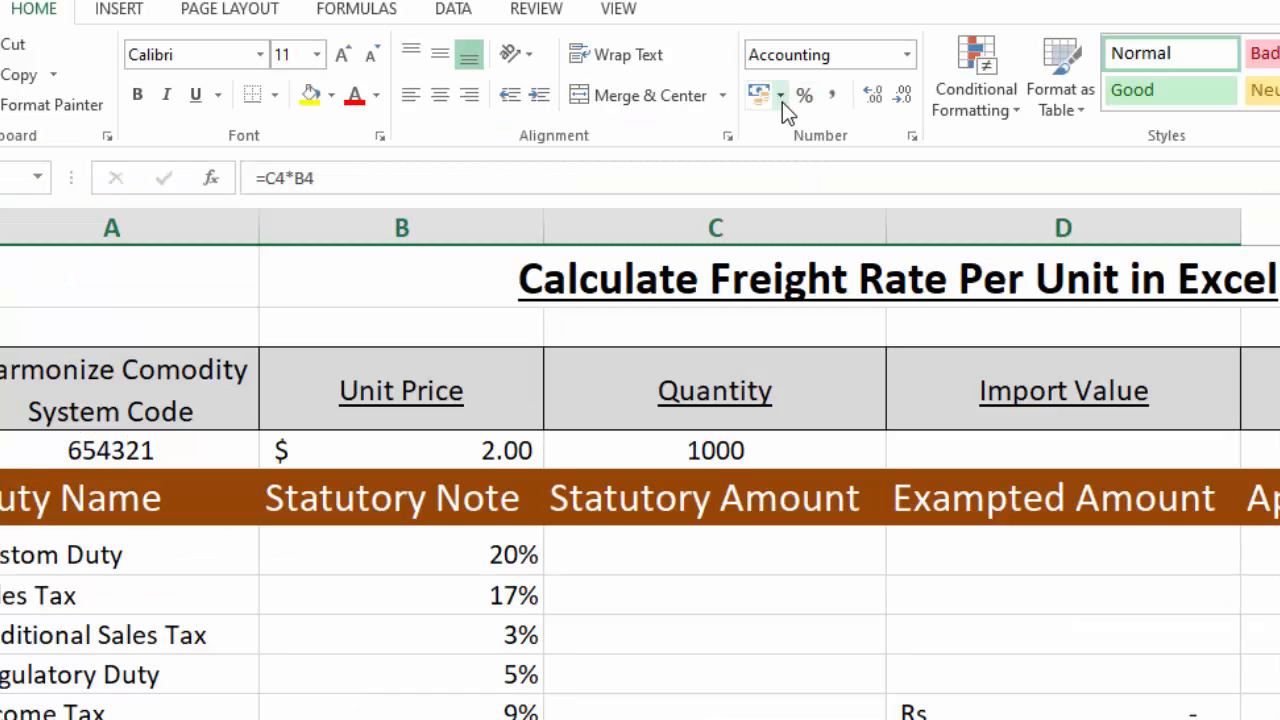
click(782, 102)
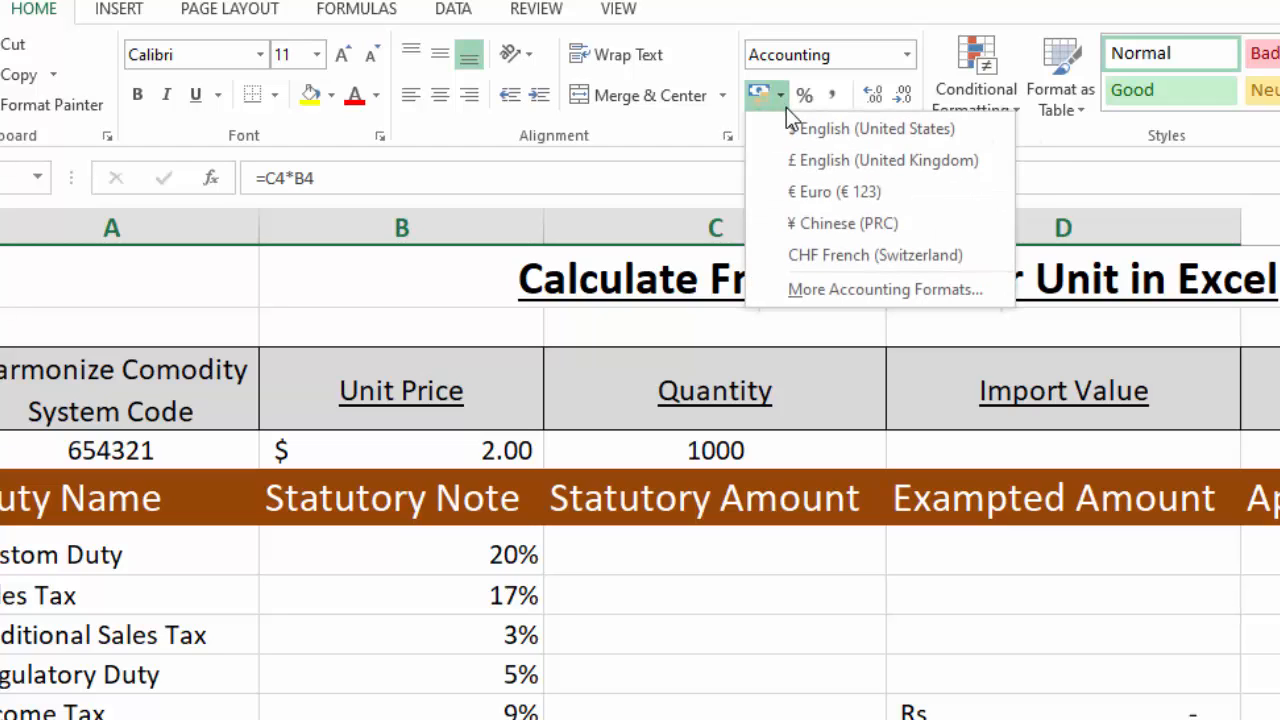
click(835, 138)
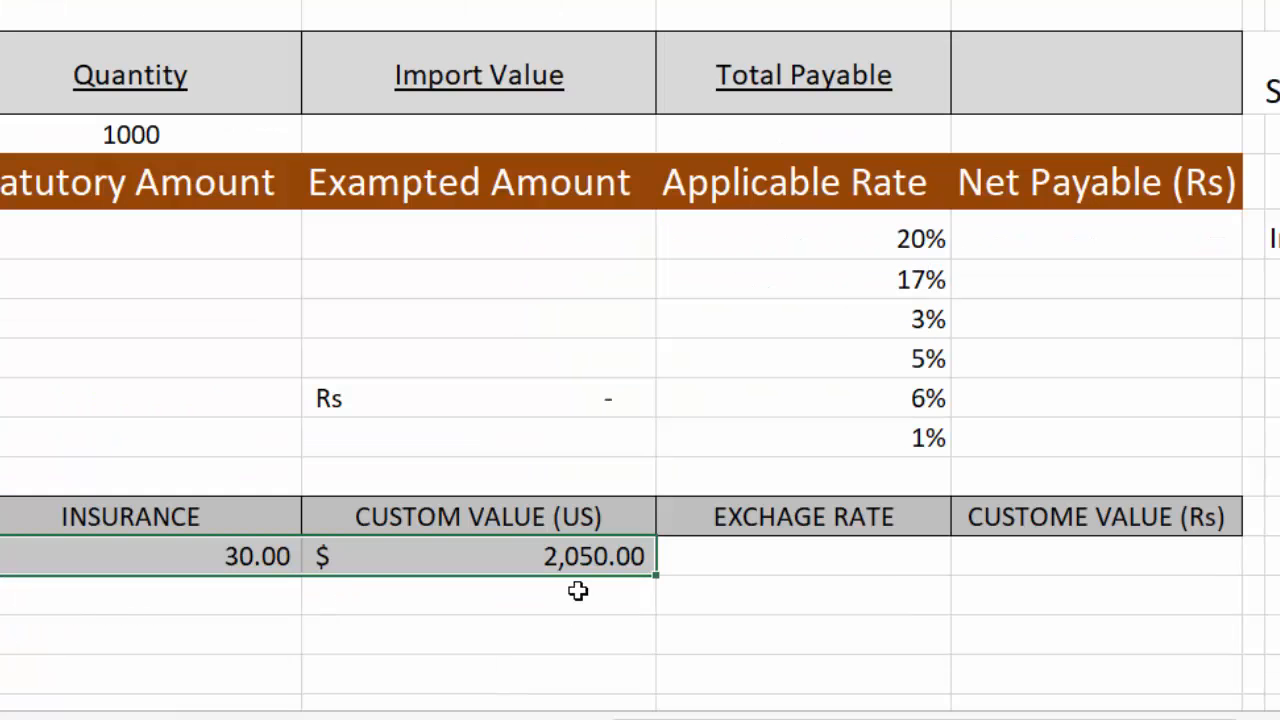
- Enter 169 as the exchange rate in E14
click(766, 551)
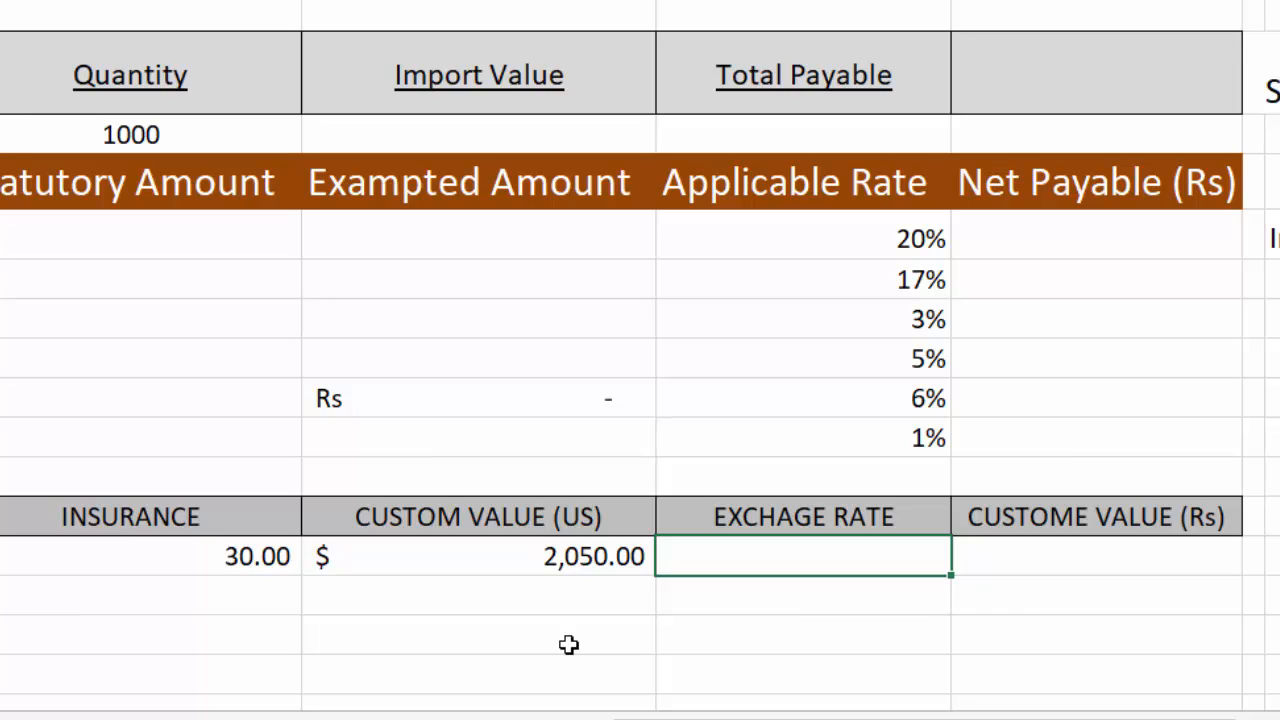
text(189)
key(BackSpace)
key(BackSpace)
text(69)
key(Tab)
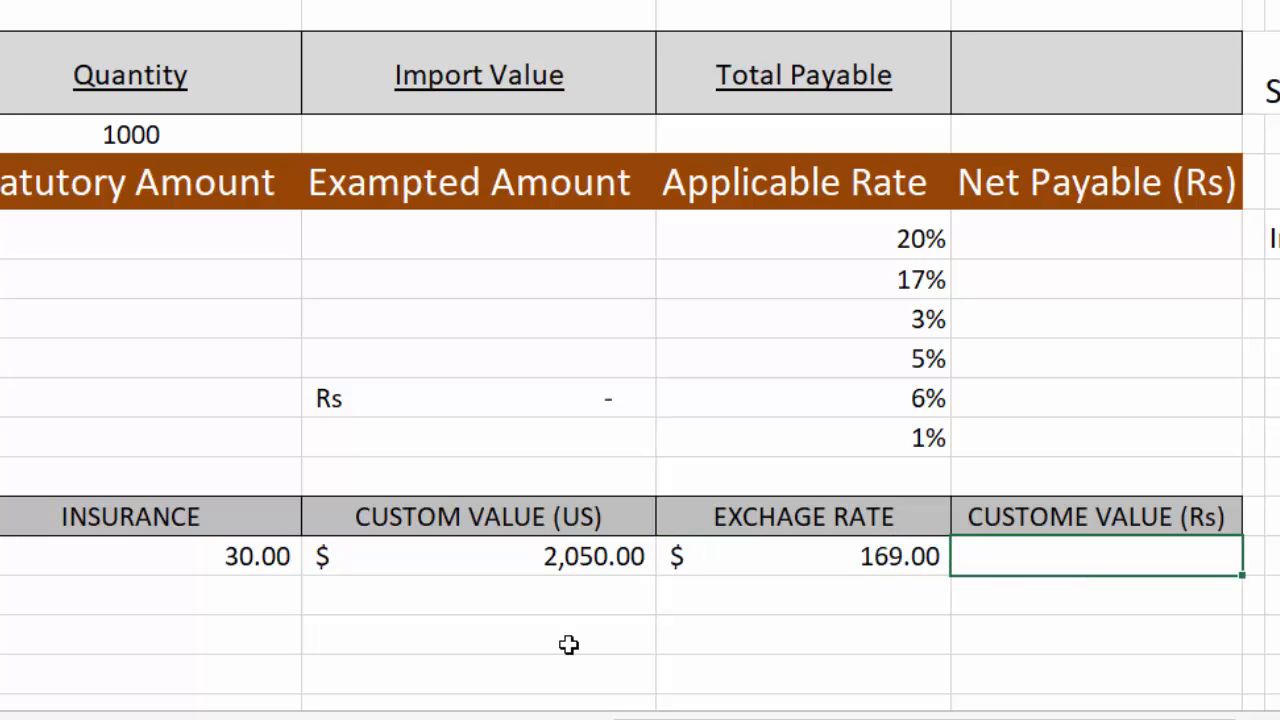
- Format the exchange rate in E14 as Accounting with the Rs symbol and 2 decimal places
click(836, 556)
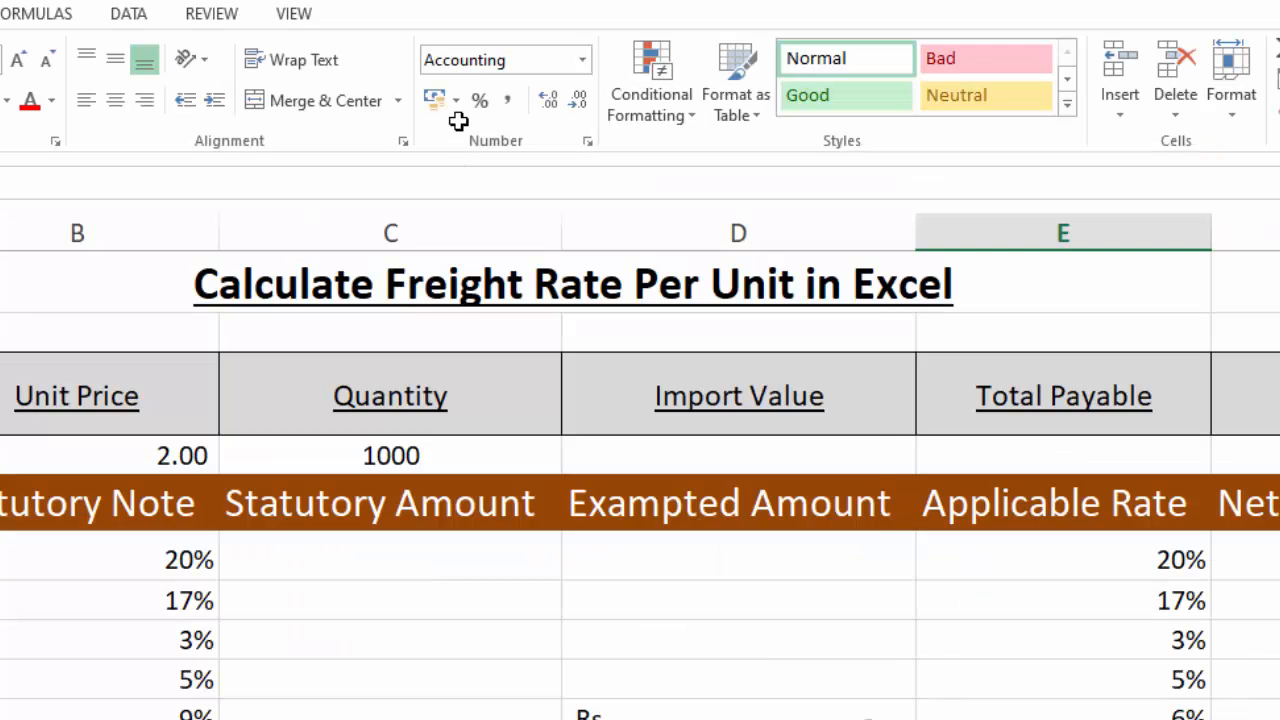
click(457, 114)
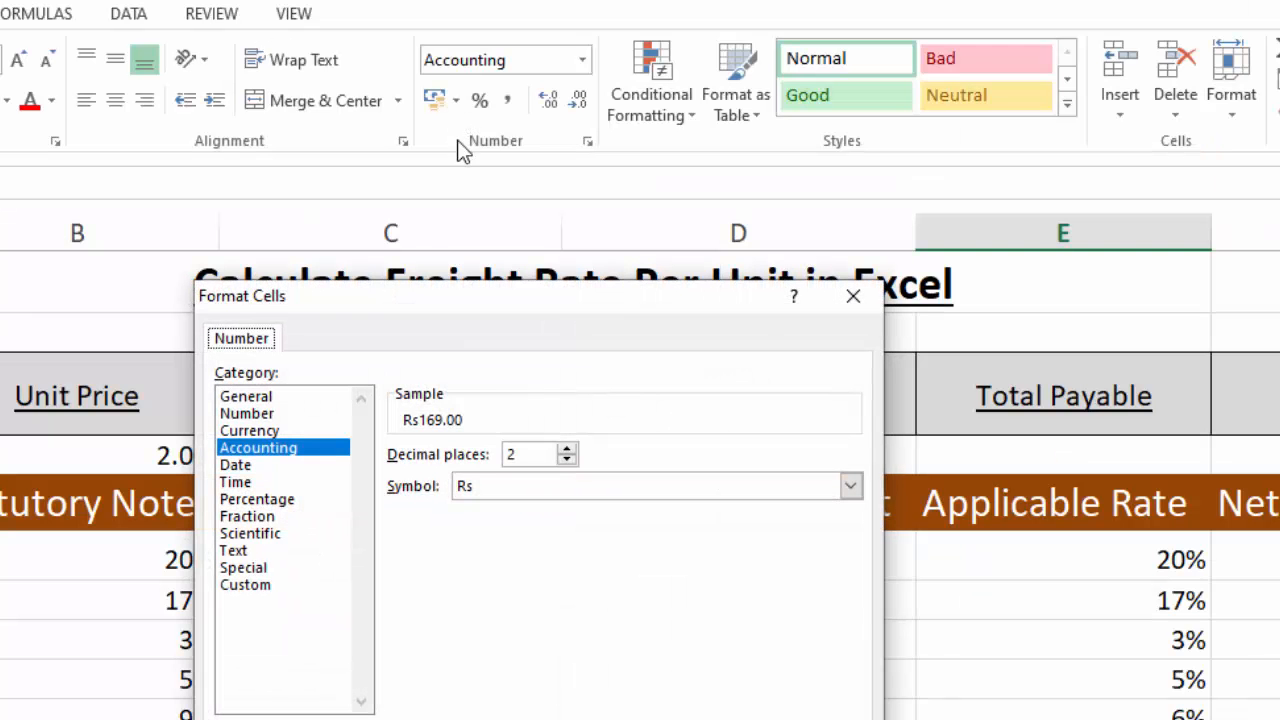
click(580, 488)
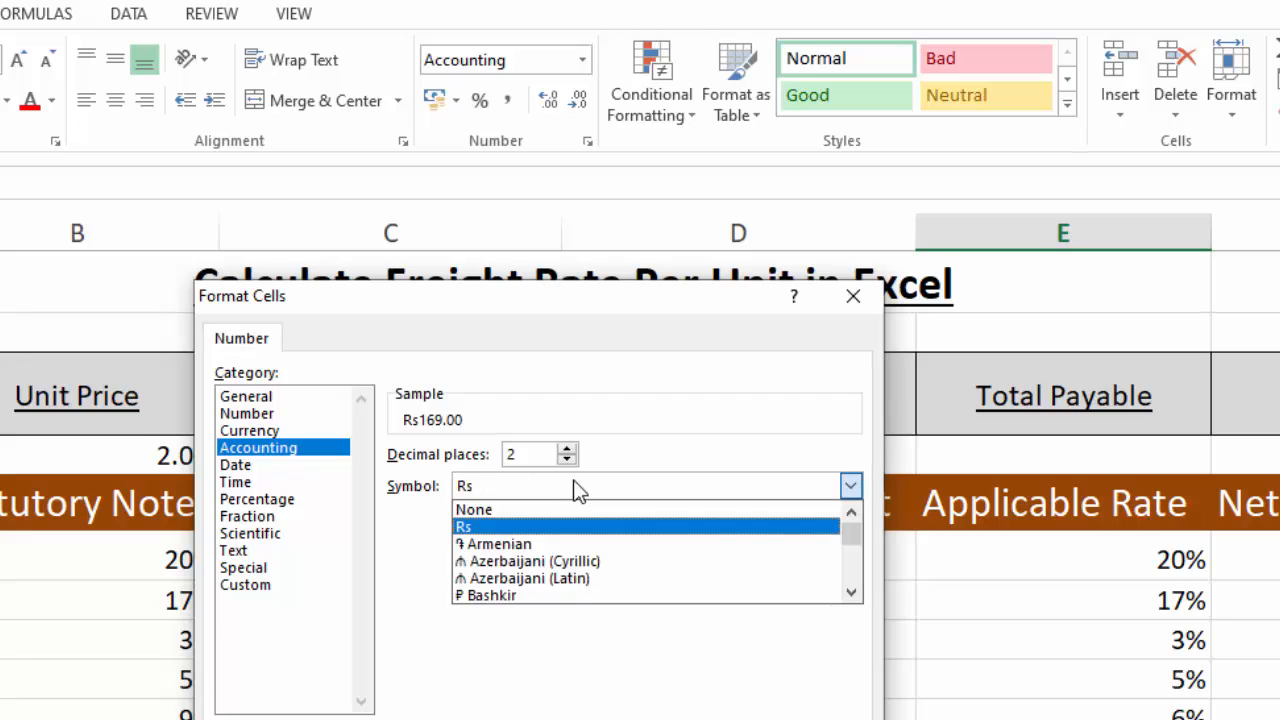
click(507, 526)
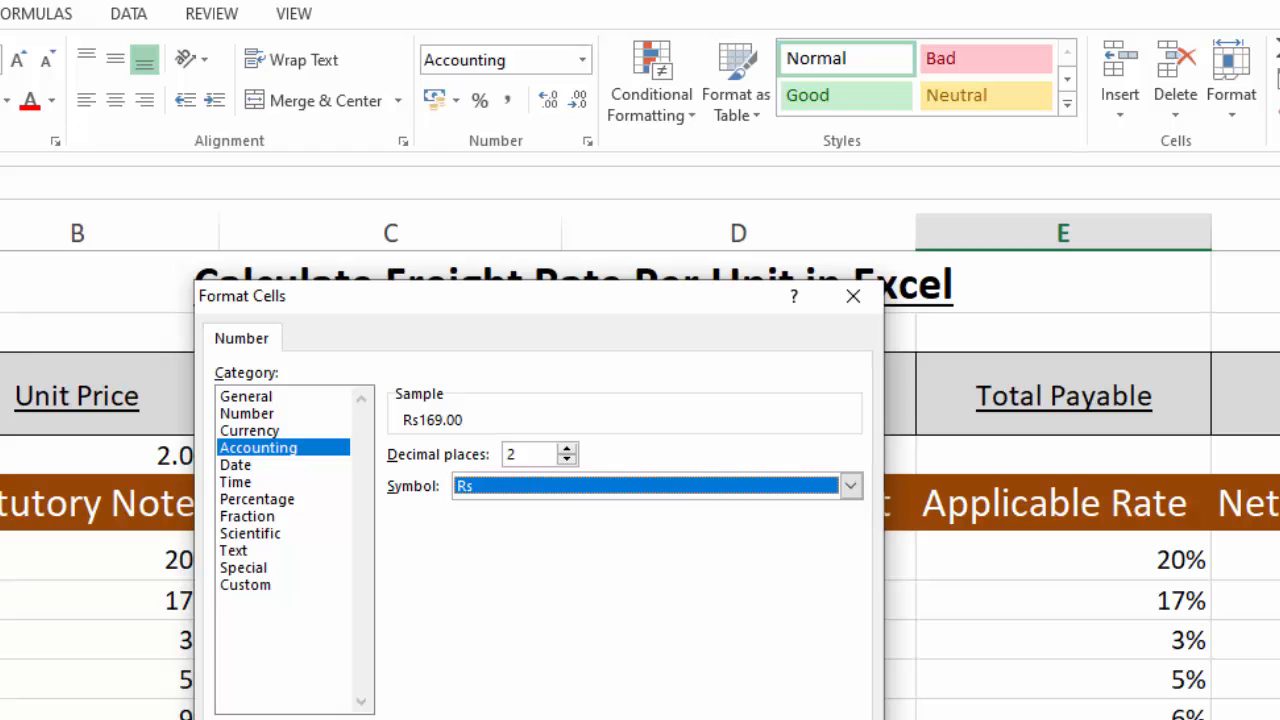
key(Return)
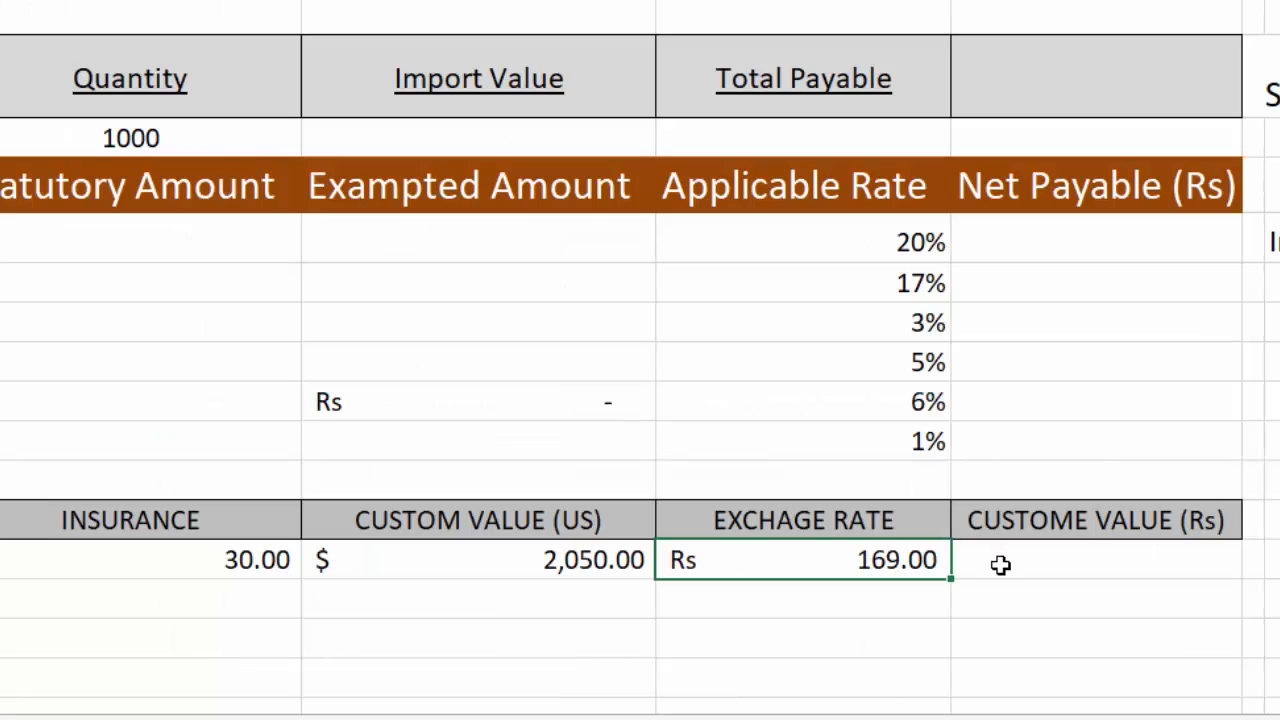
- Calculate Custome Value (Rs) in F14 by multiplying the US custom value by the exchange rate with =D14*E14
click(1000, 565)
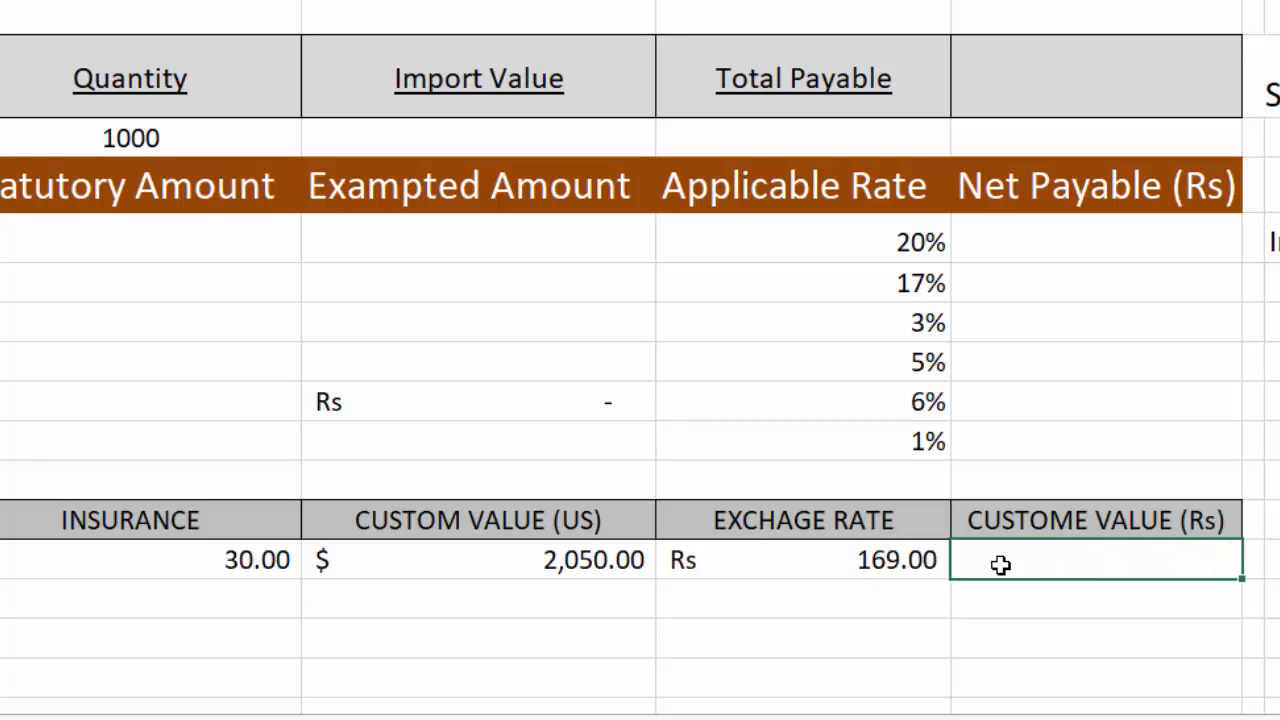
text(=)
click(581, 562)
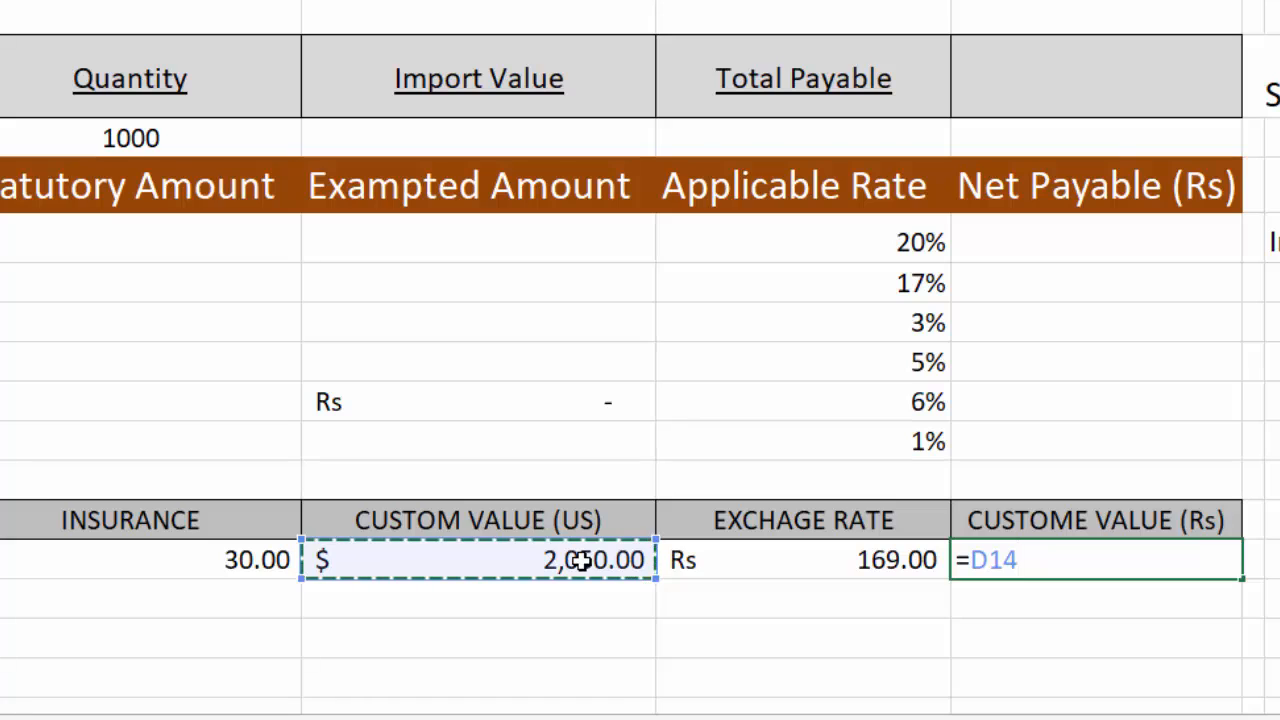
text(*)
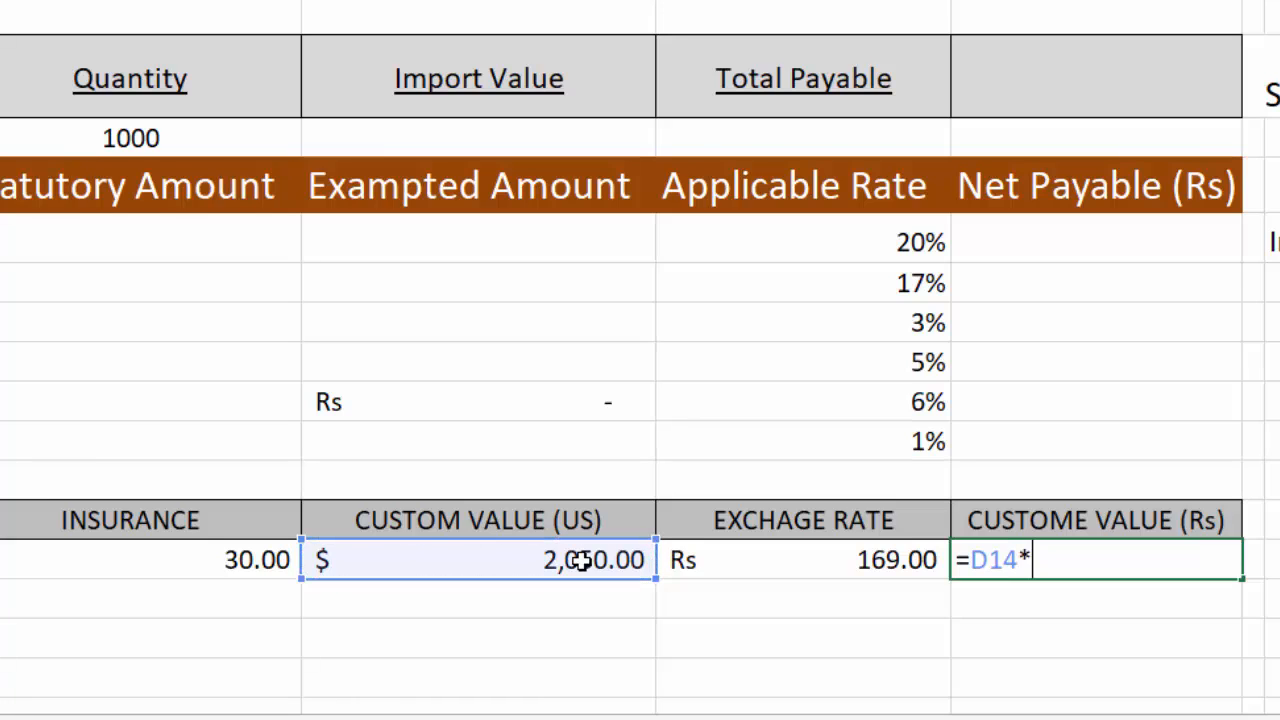
click(755, 560)
key(Return)
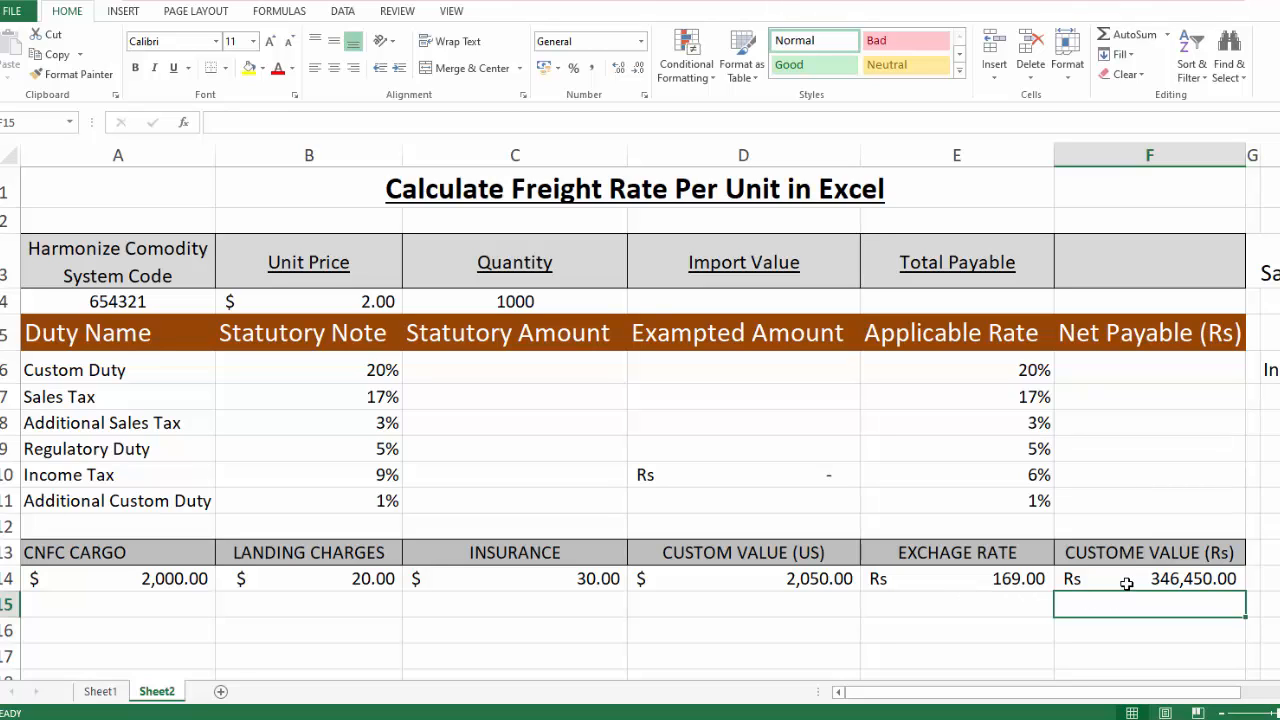
- Fill the Import Value in D4 by linking it to the rupee customs value with =F14
click(768, 292)
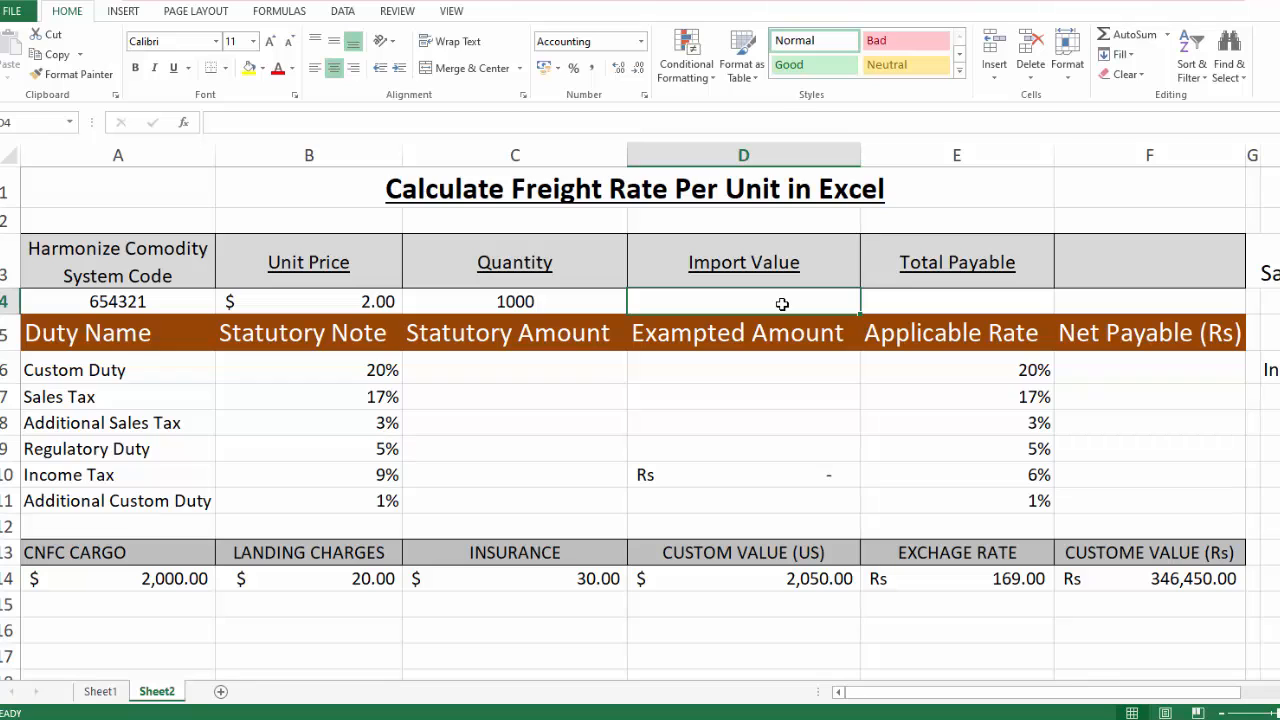
text(=)
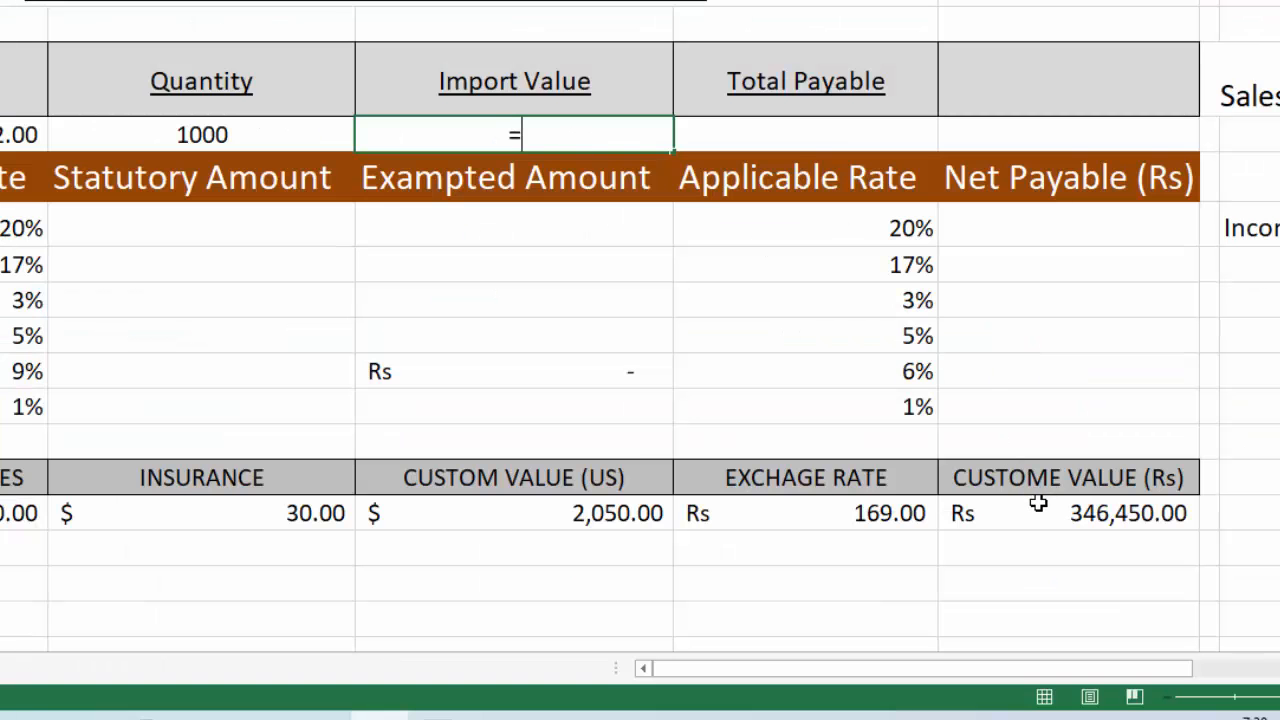
click(1041, 512)
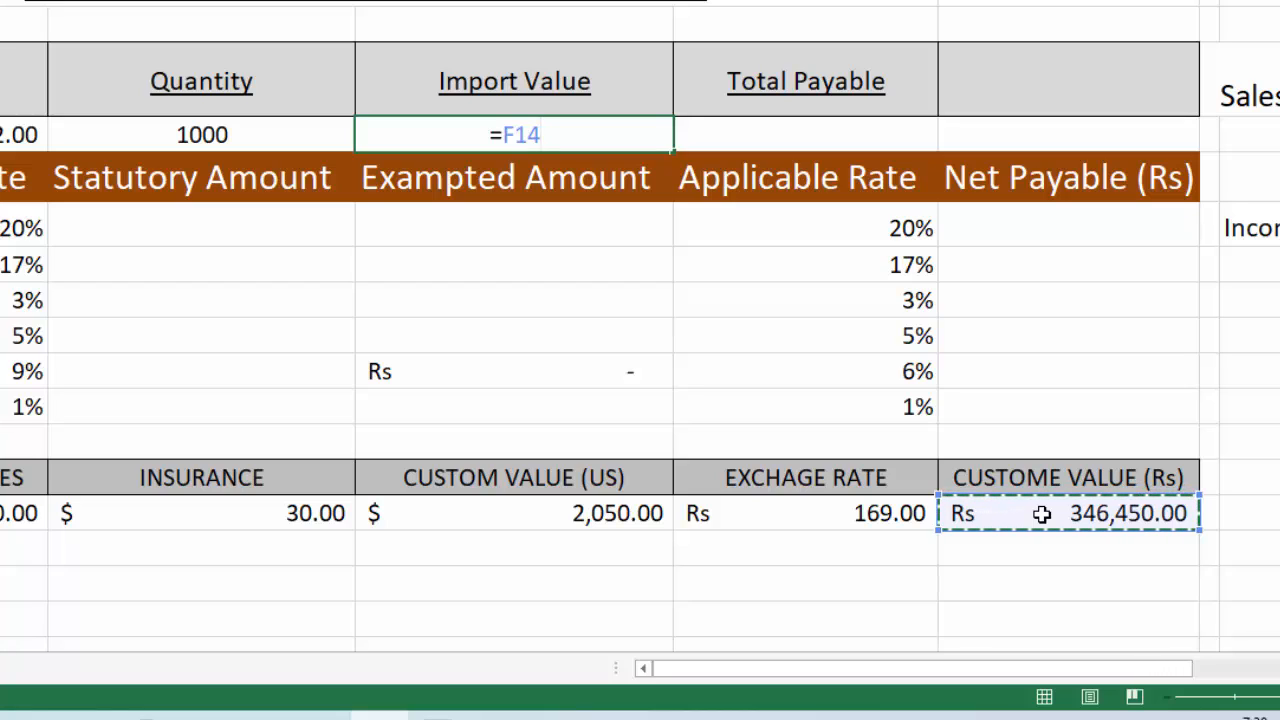
key(Return)
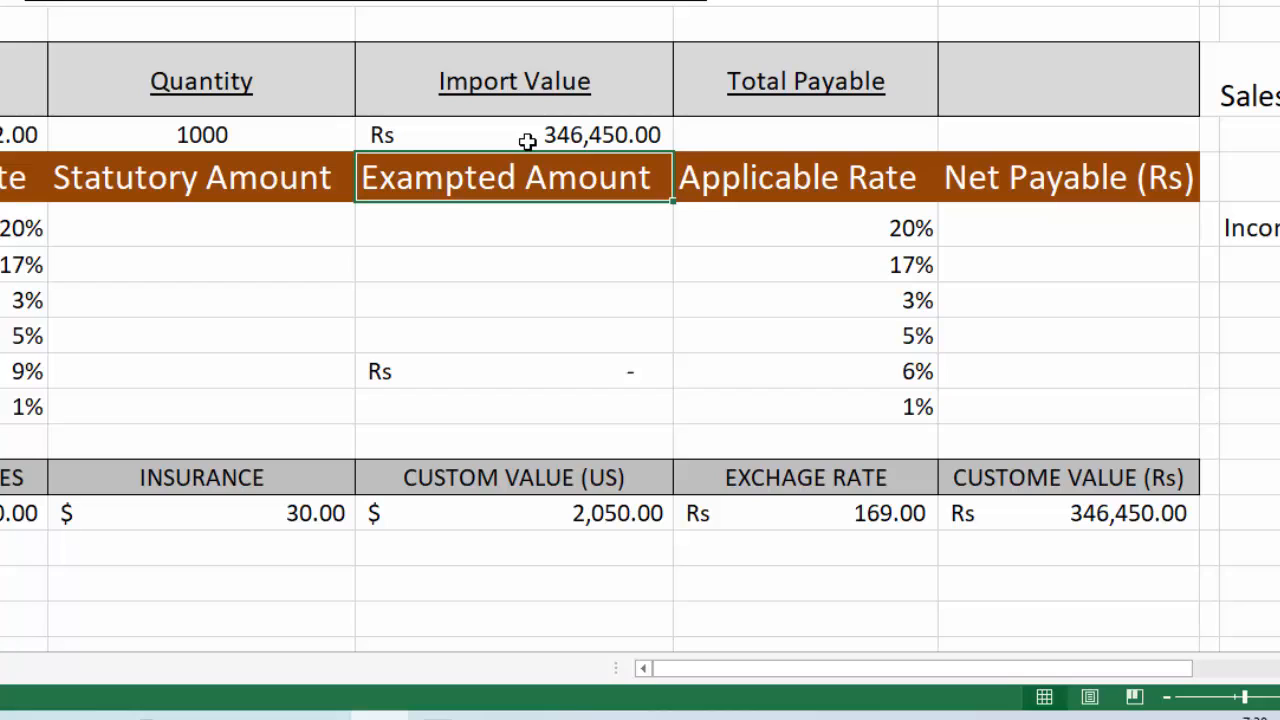
- Try to calculate the Custom Duty statutory amount in C6 with =F14+B6
click(160, 236)
text(=)
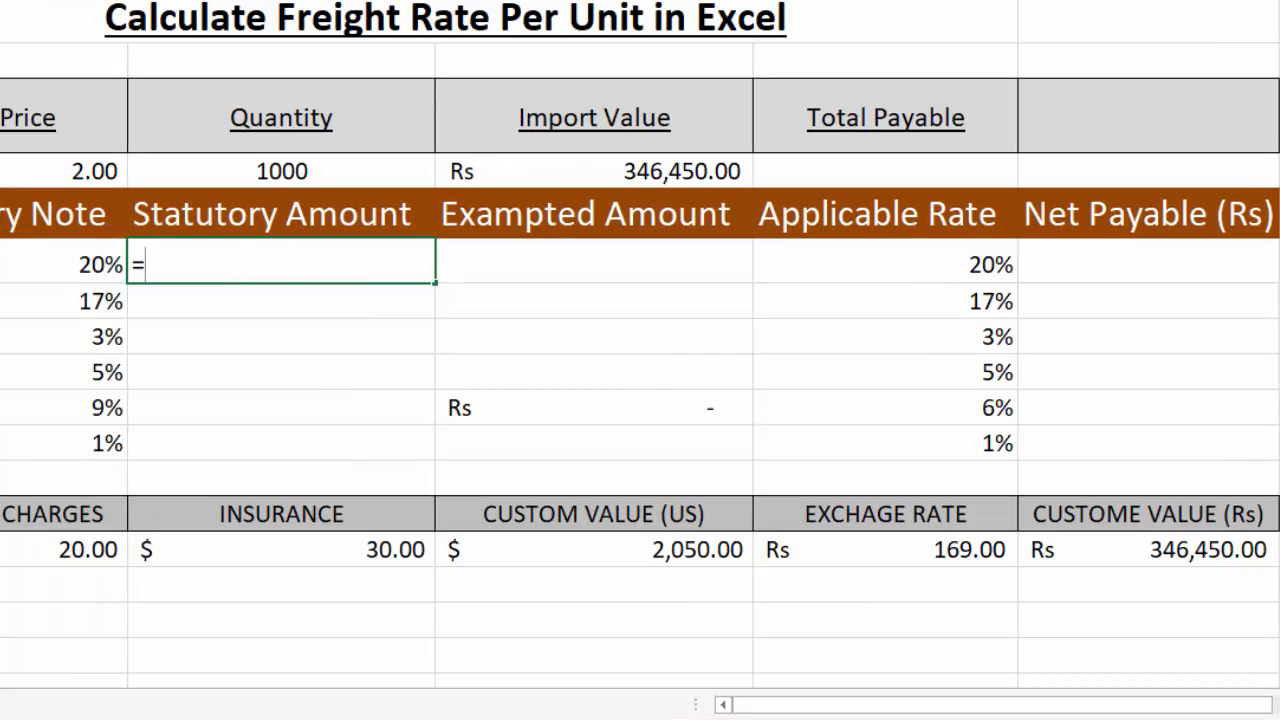
click(1175, 557)
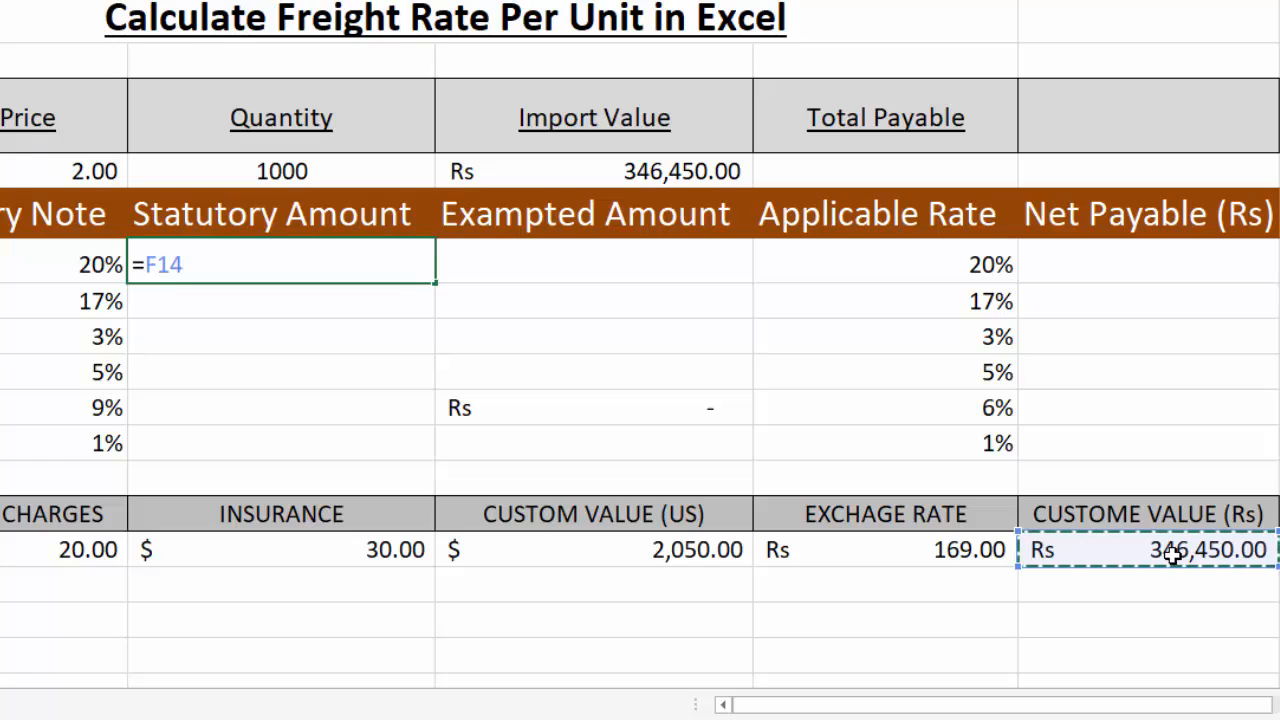
text(+)
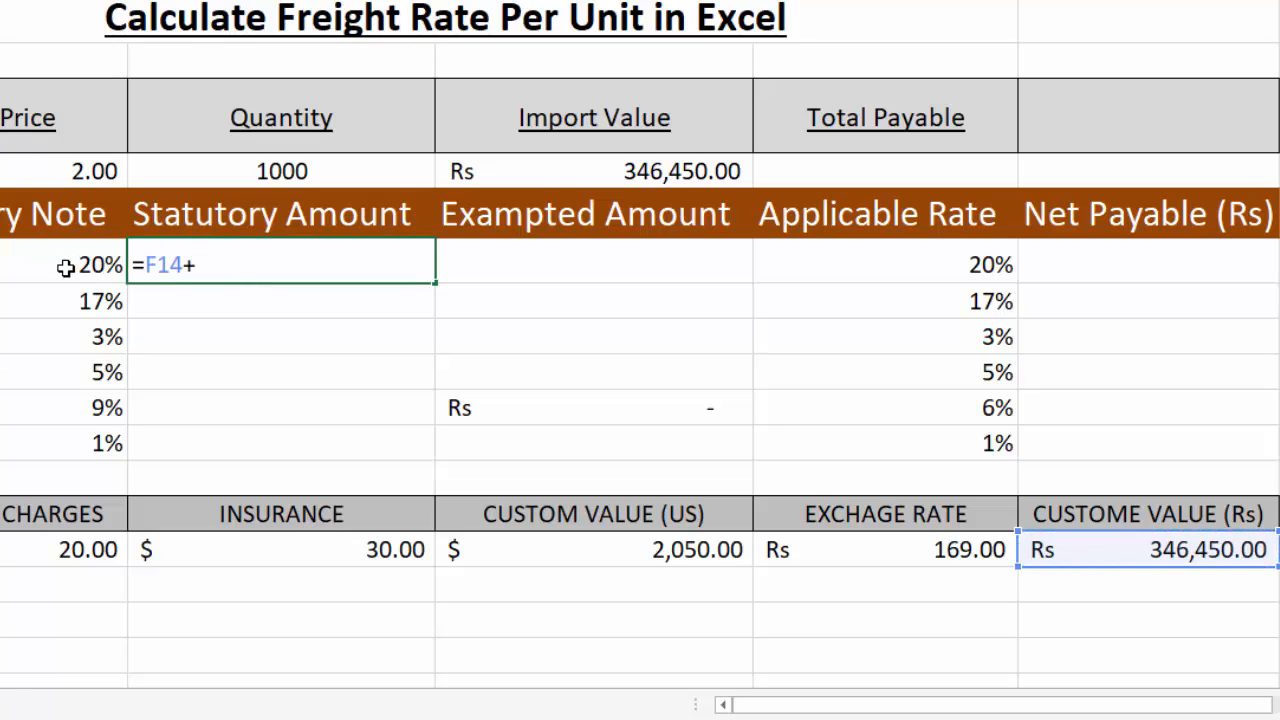
click(66, 267)
key(Return)
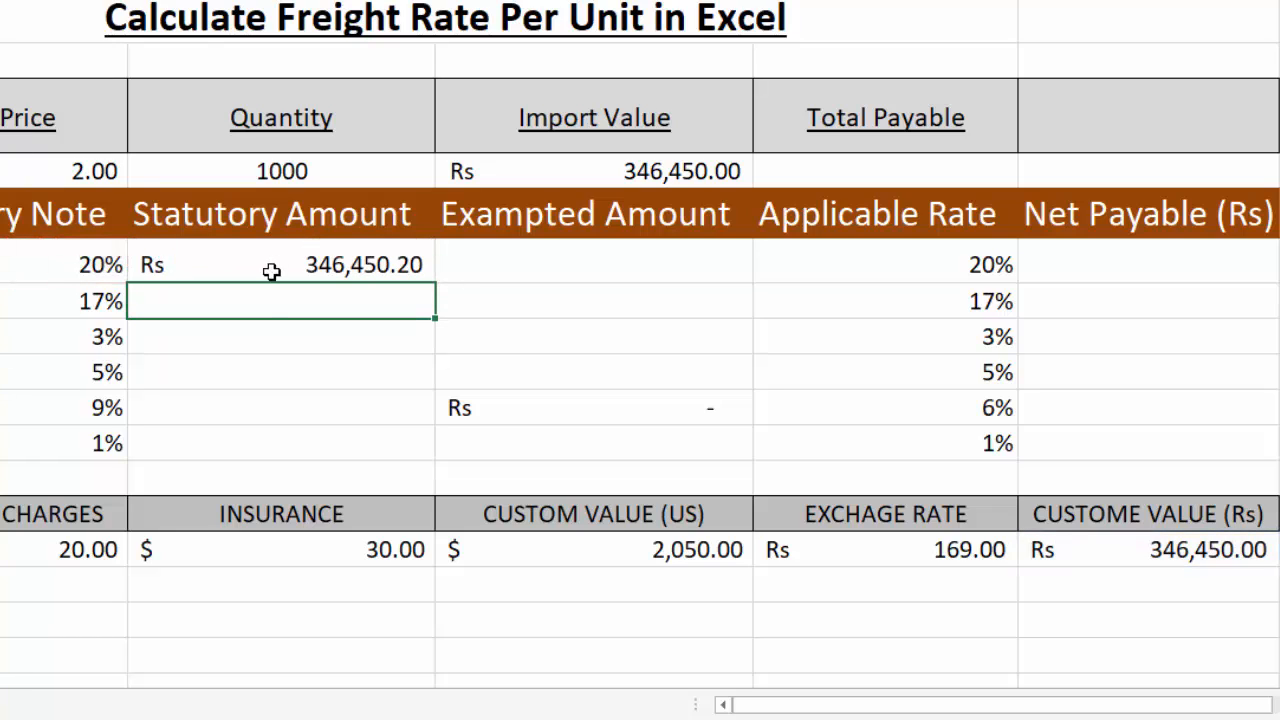
- Calculate the Custom Duty statutory amount in C6 by multiplying the rupee customs value by its rate with =F14*B6
click(255, 271)
text(=)
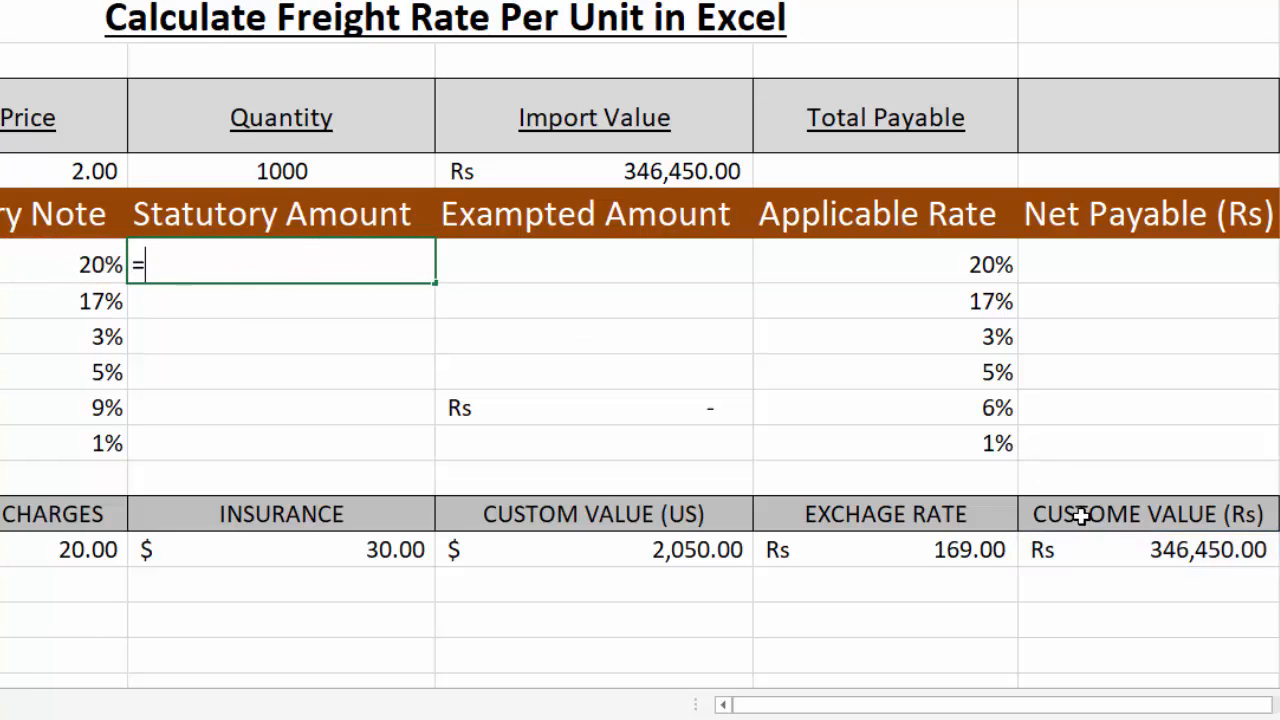
click(1112, 550)
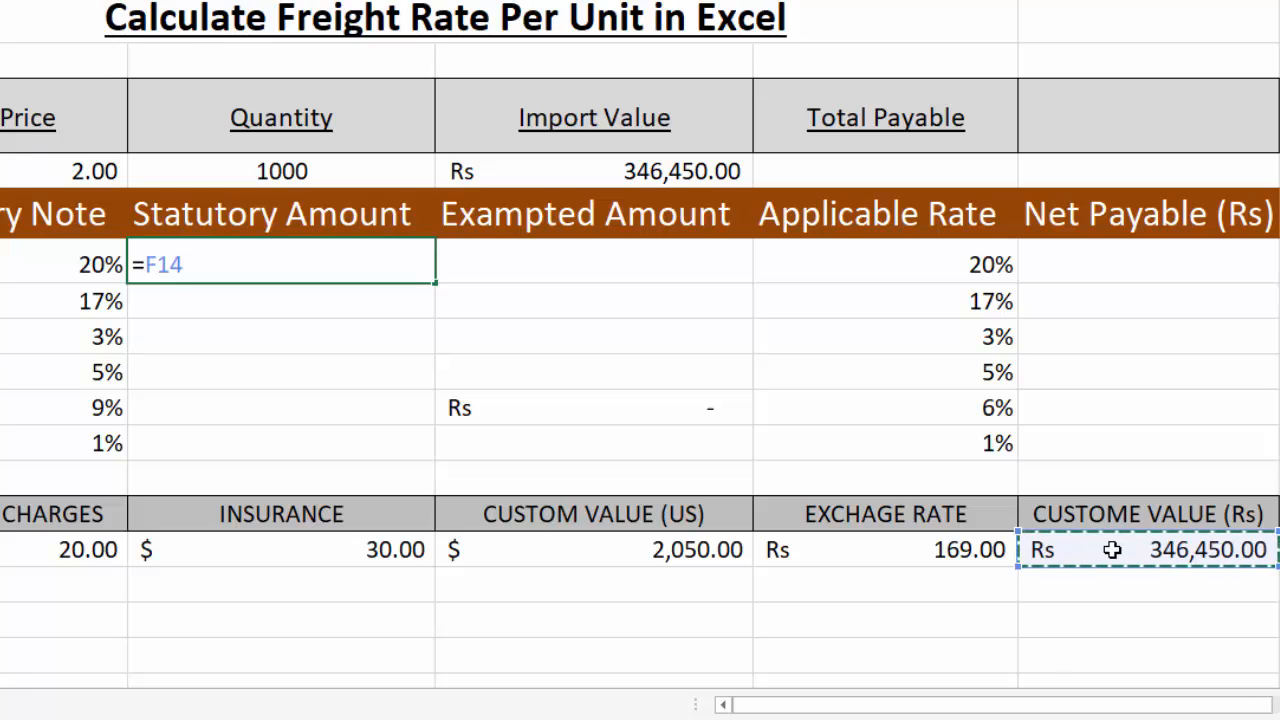
text(*)
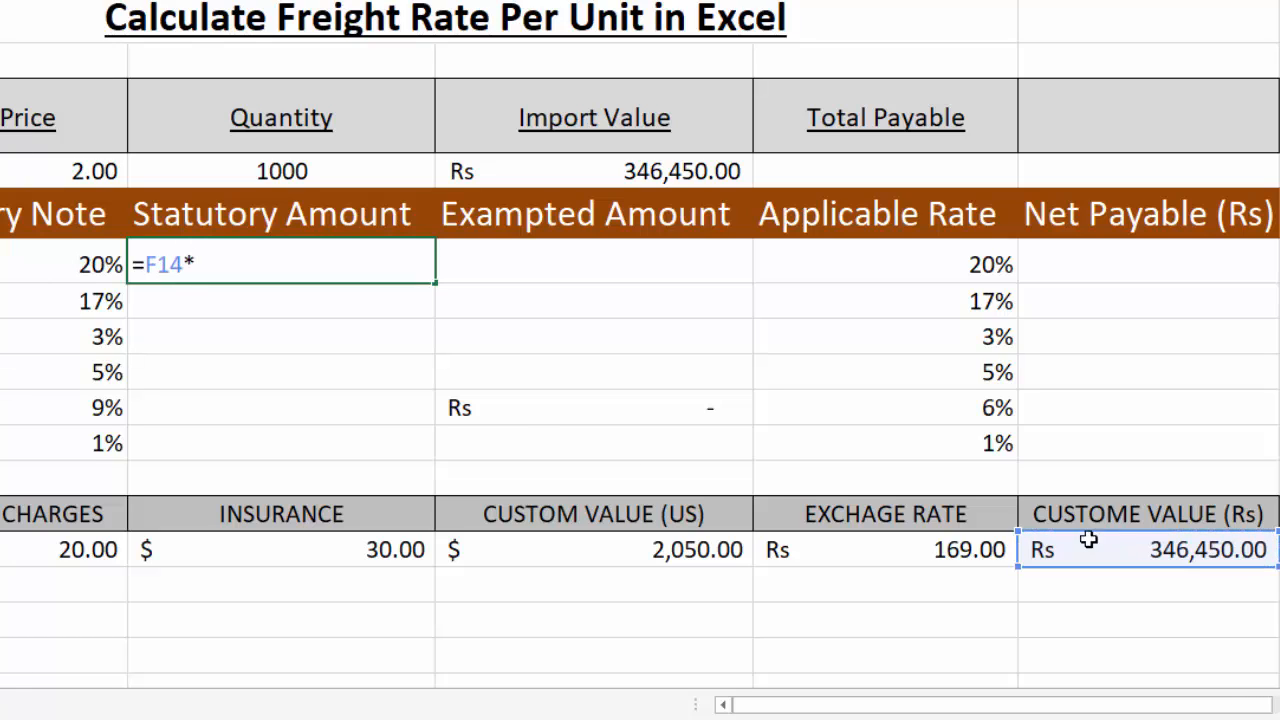
click(90, 246)
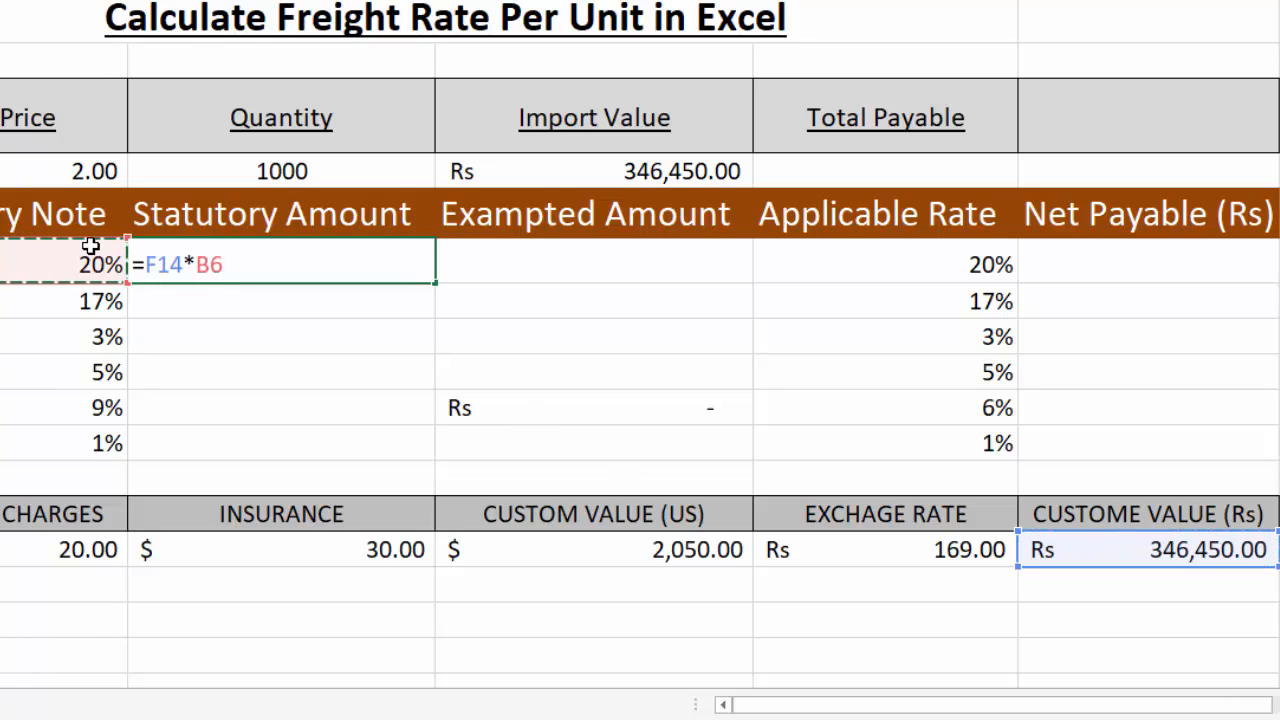
key(Return)
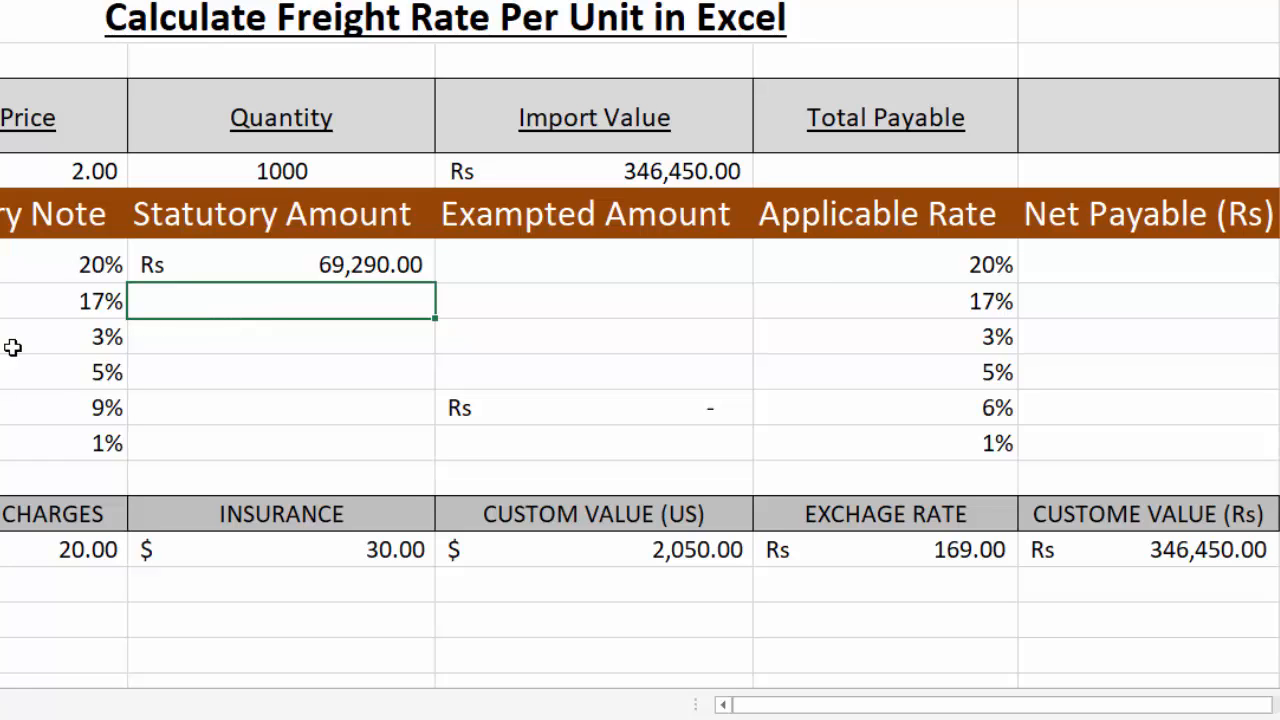
- Calculate the Regulatory Duty statutory amount in C9 from the rupee customs value and its rate with =F14*B9
click(372, 367)
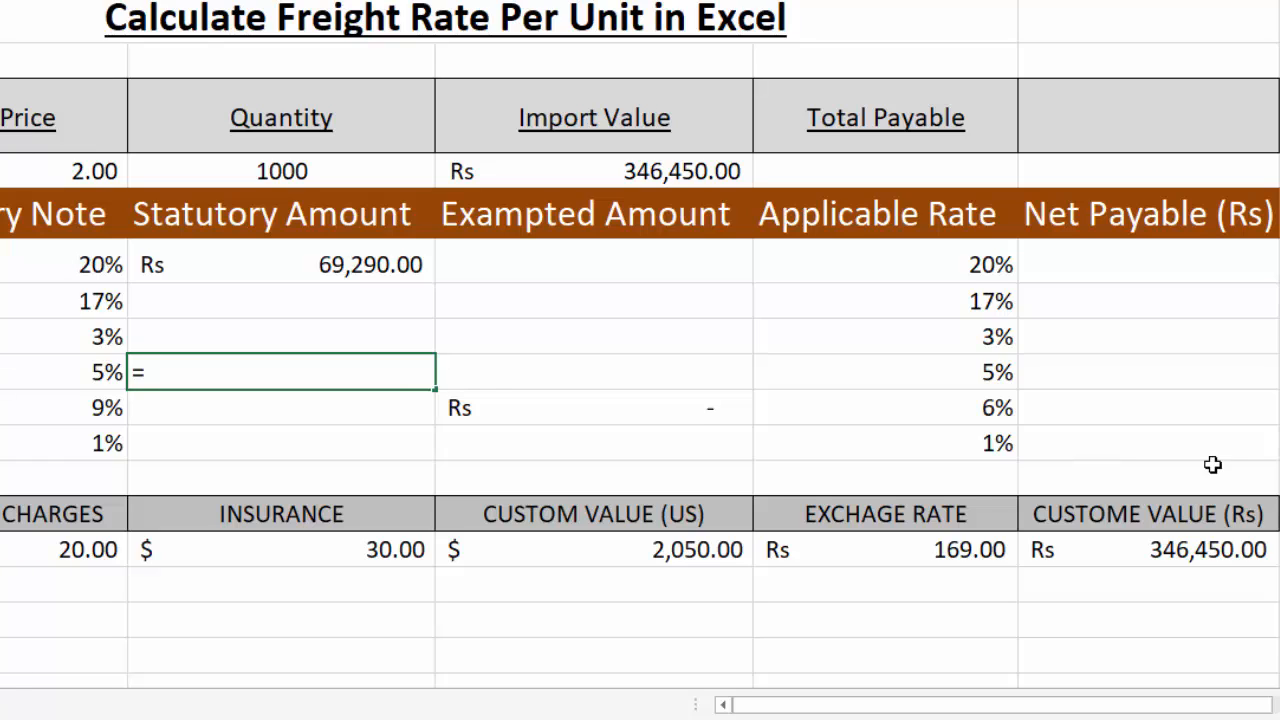
click(1145, 547)
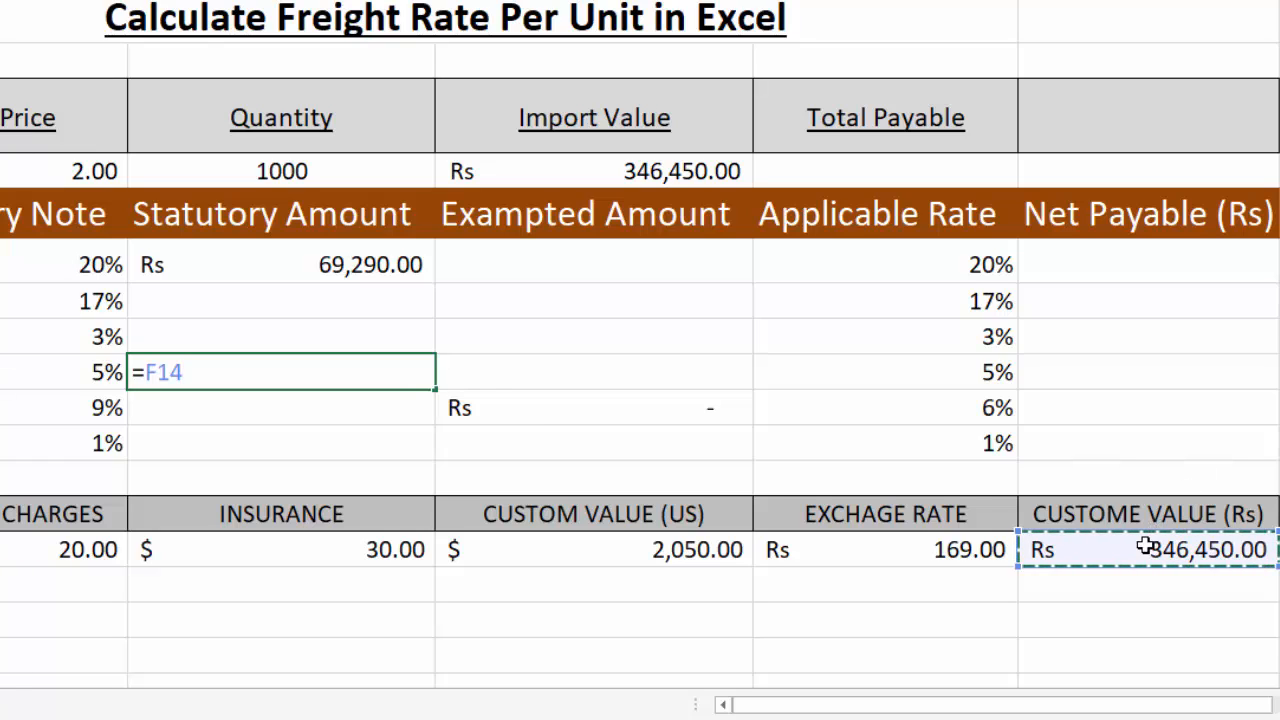
text(*)
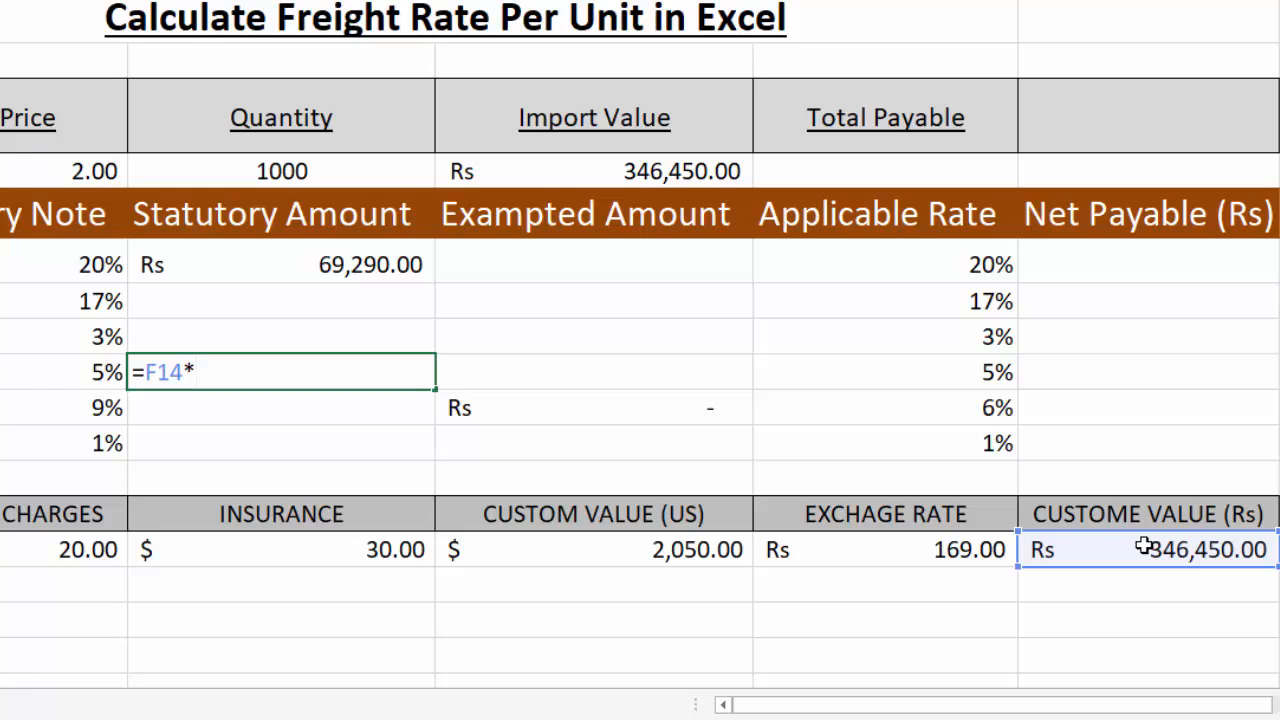
click(60, 375)
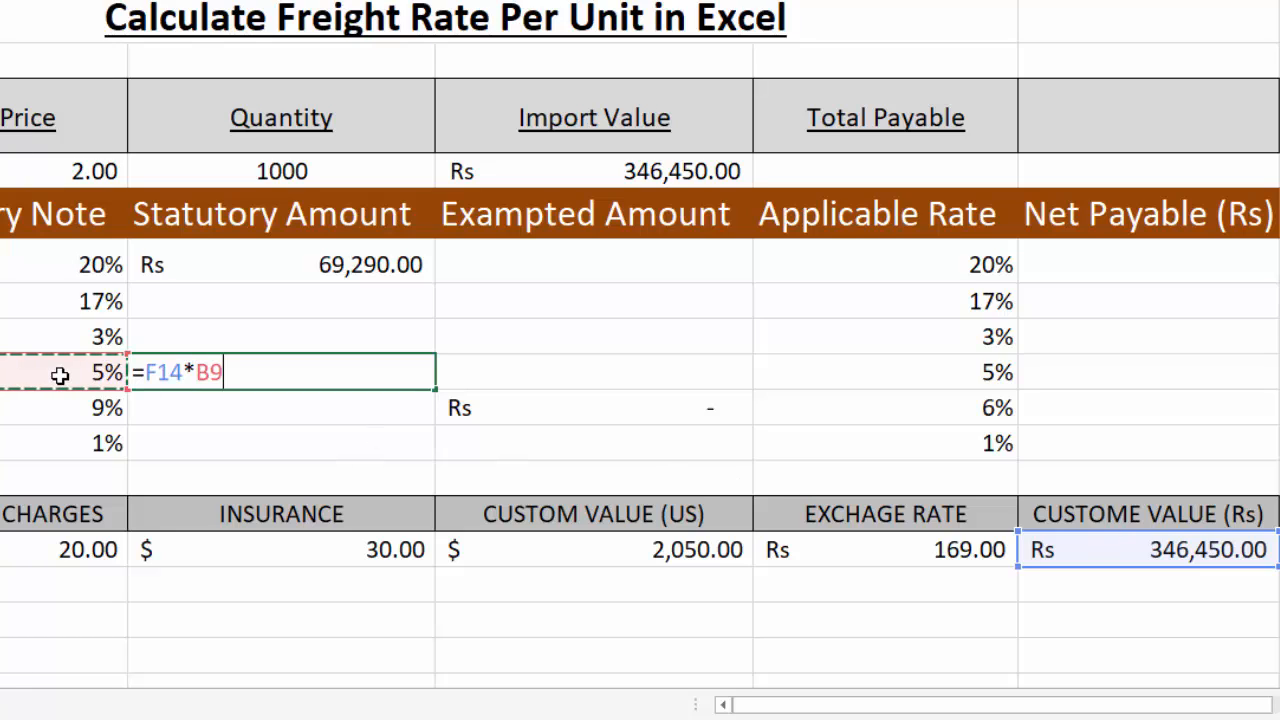
key(Return)
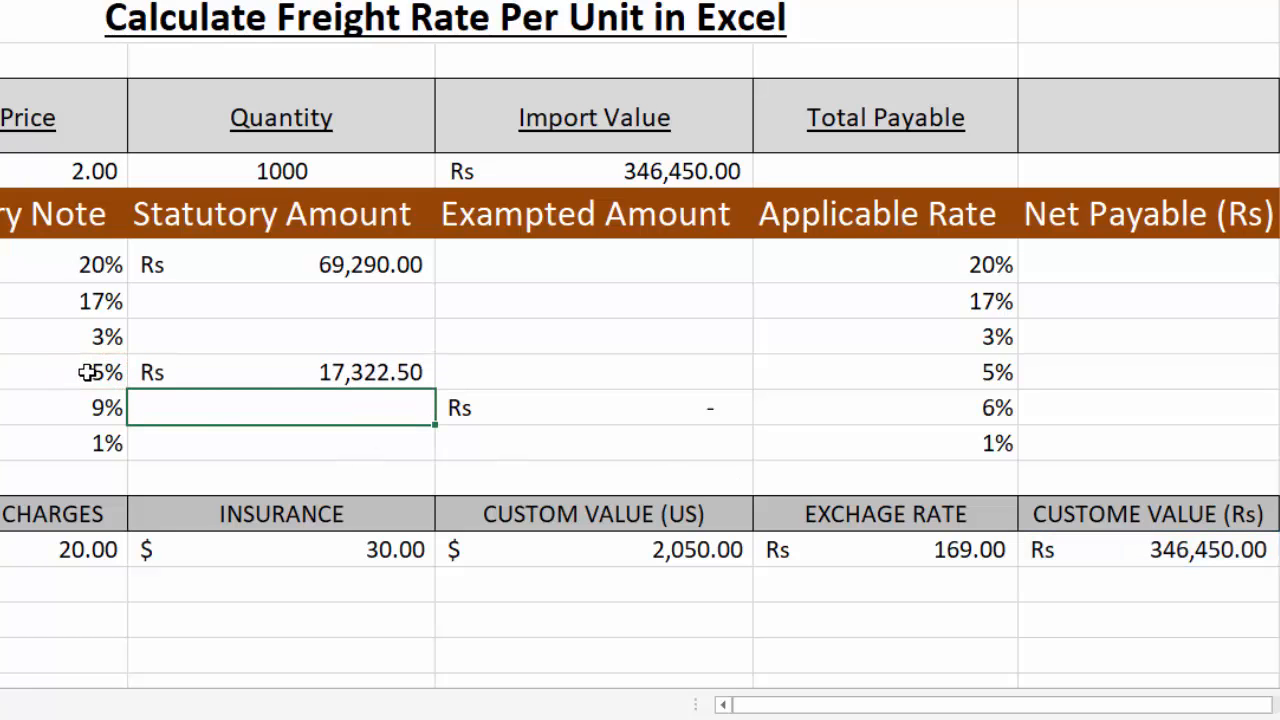
- Calculate the Additional Custom Duty statutory amount in C11 from the rupee customs value and its rate with =F14*B11
click(236, 444)
text(=)
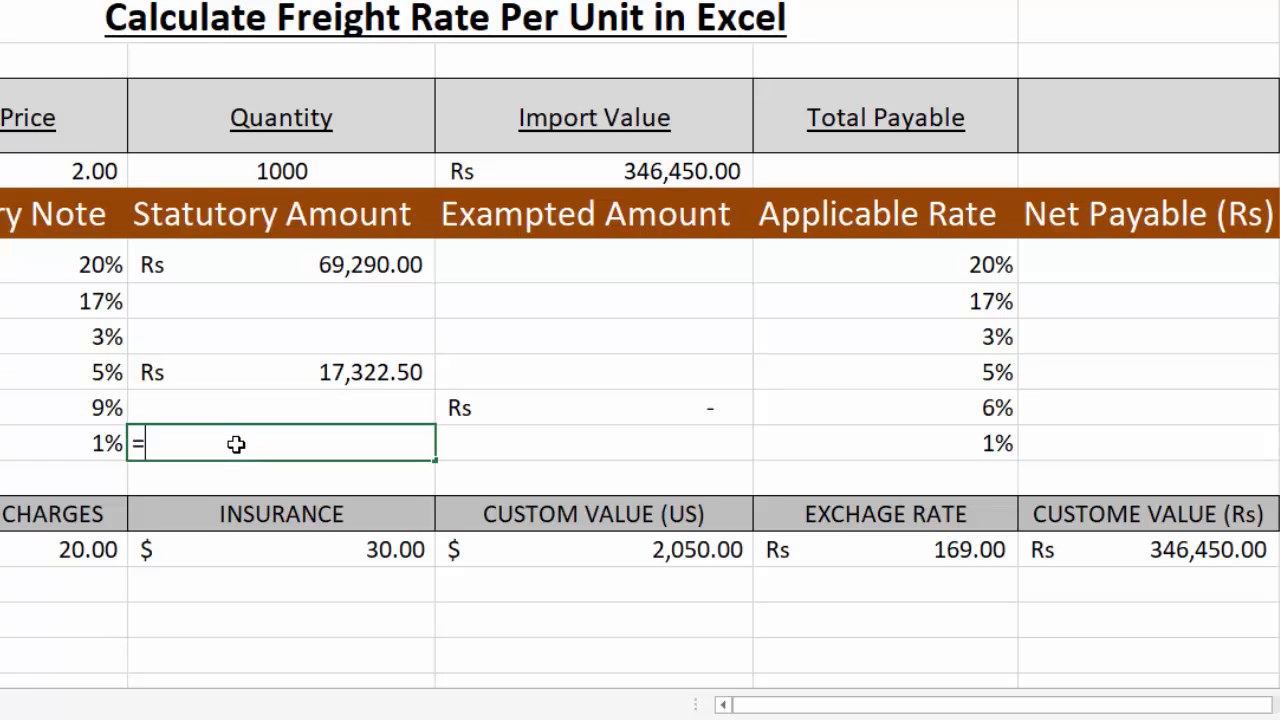
click(1109, 550)
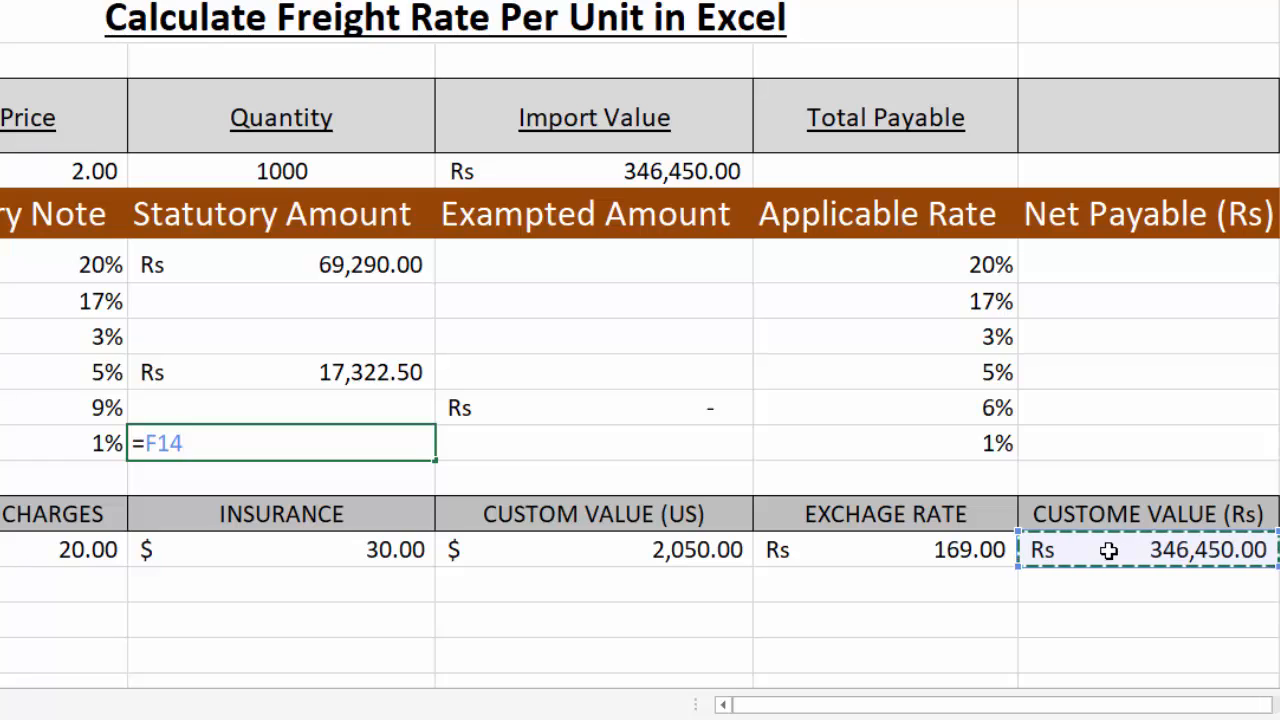
text(*)
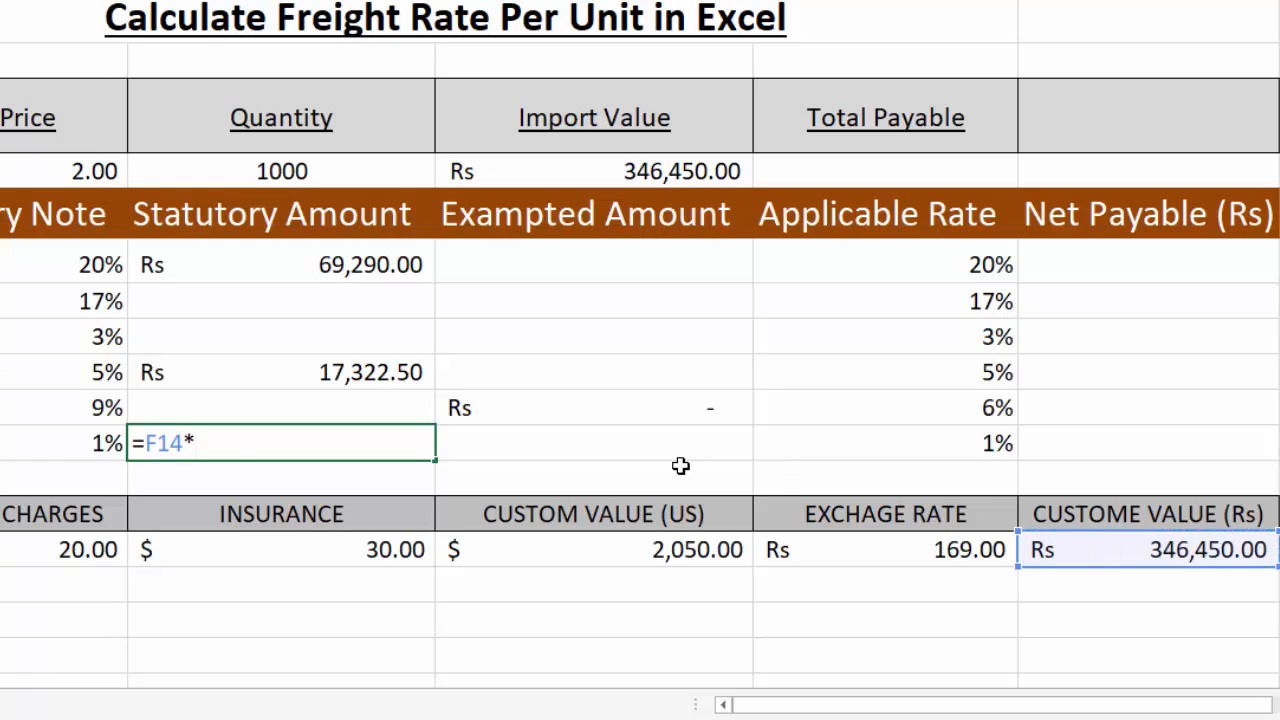
click(89, 449)
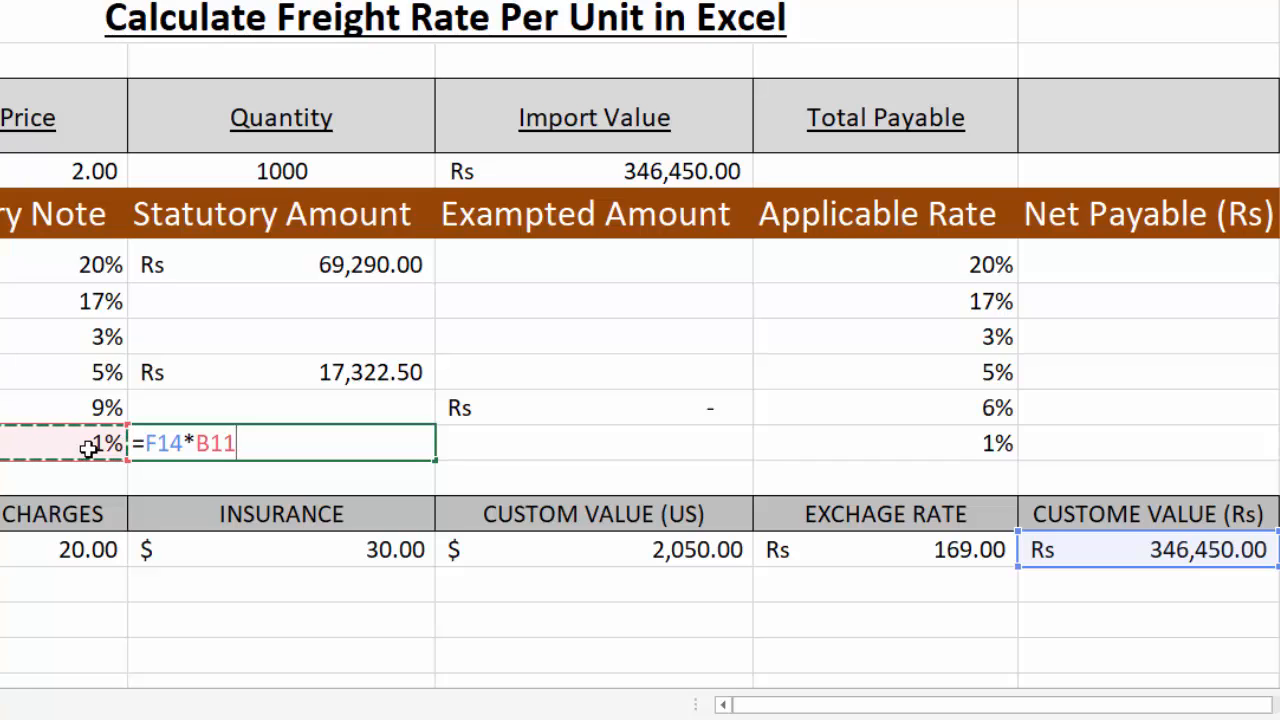
key(Return)
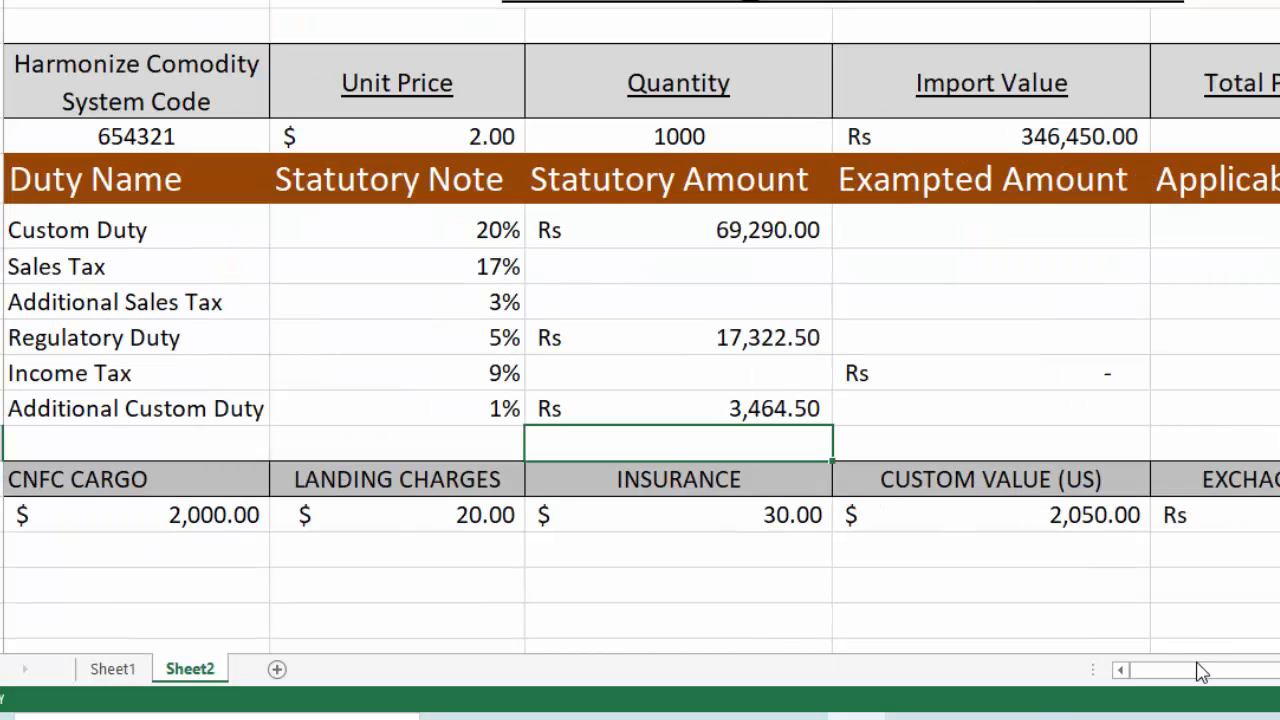
drag(741, 709, 842, 715)
drag(1232, 680, 1276, 680)
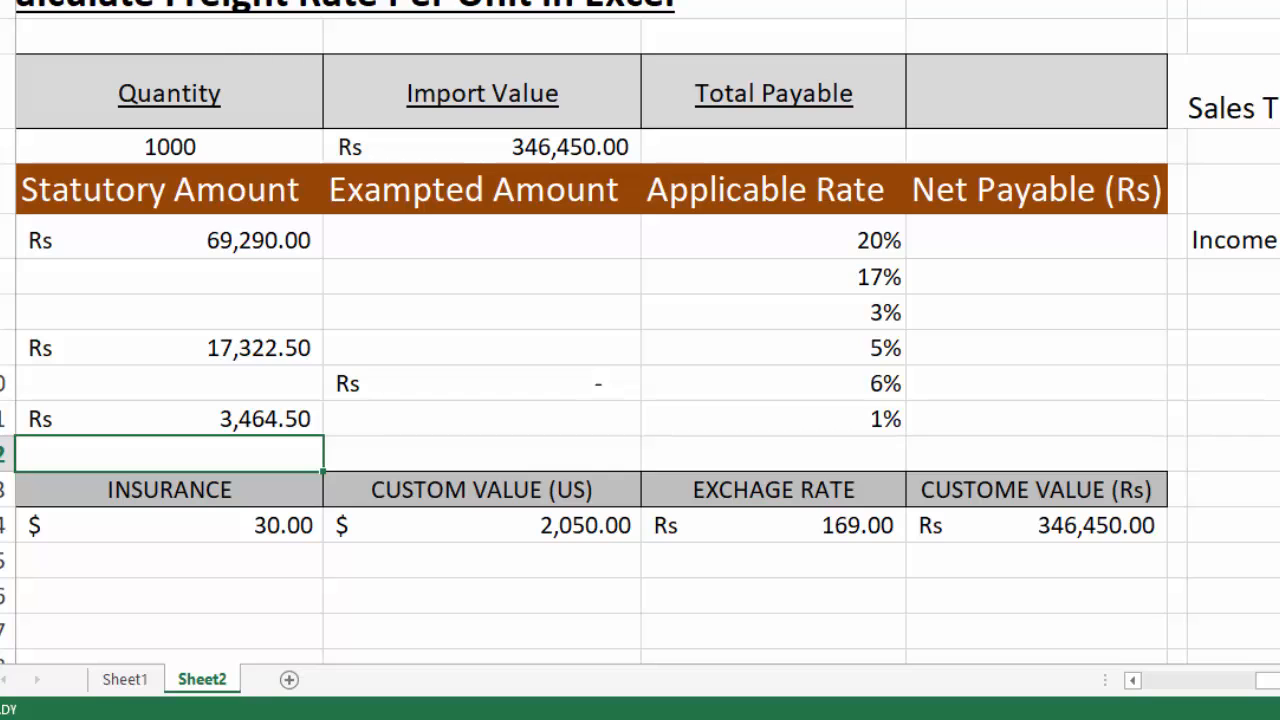
click(1278, 147)
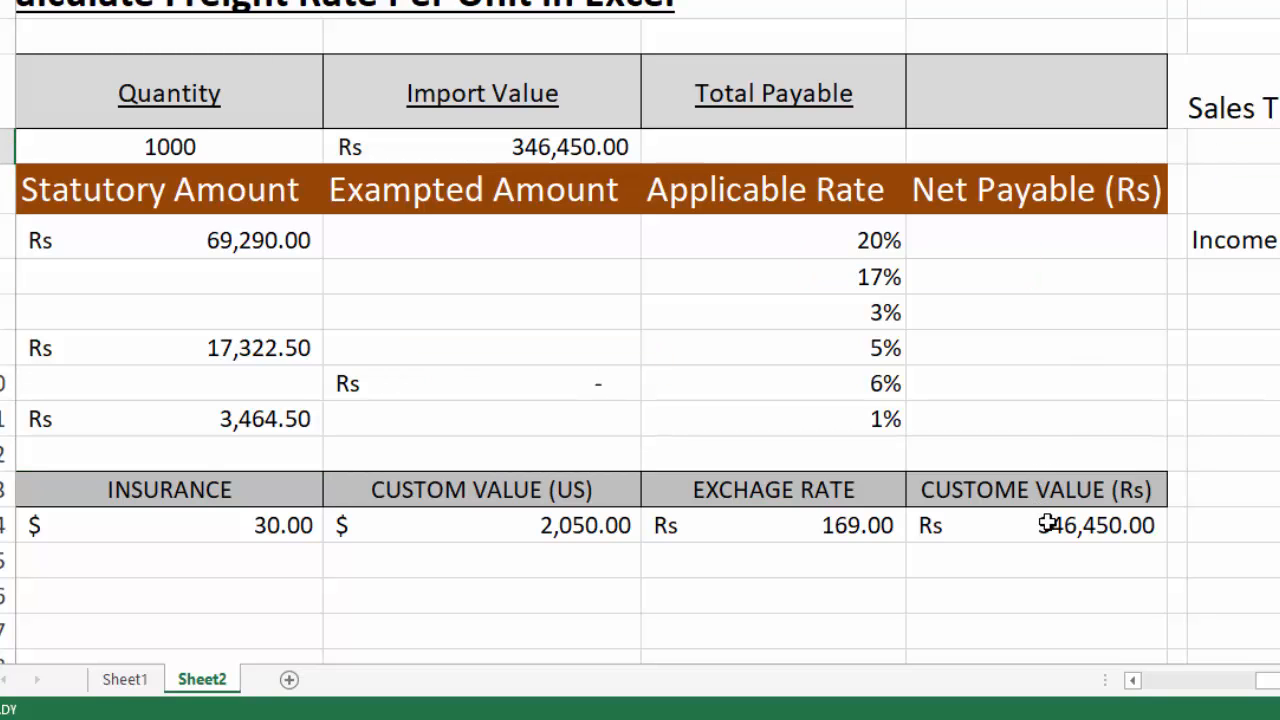
drag(1278, 681, 1194, 684)
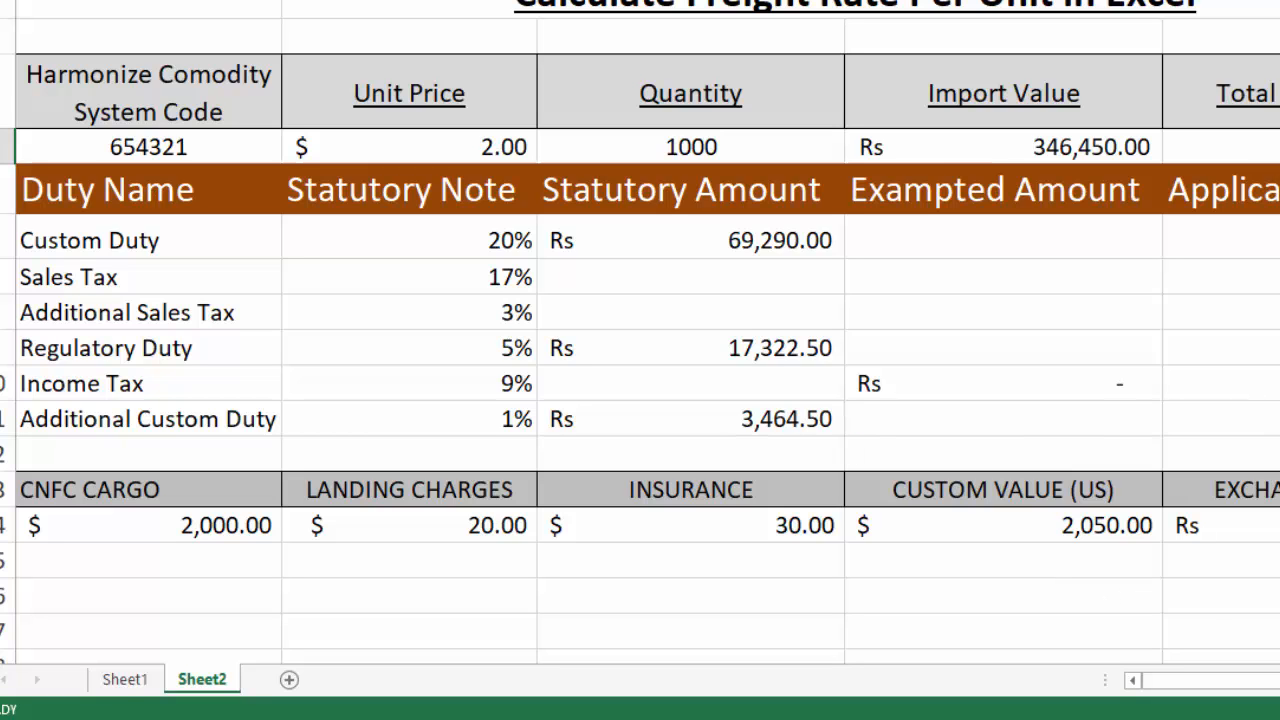
scroll(640, 345, right, 5)
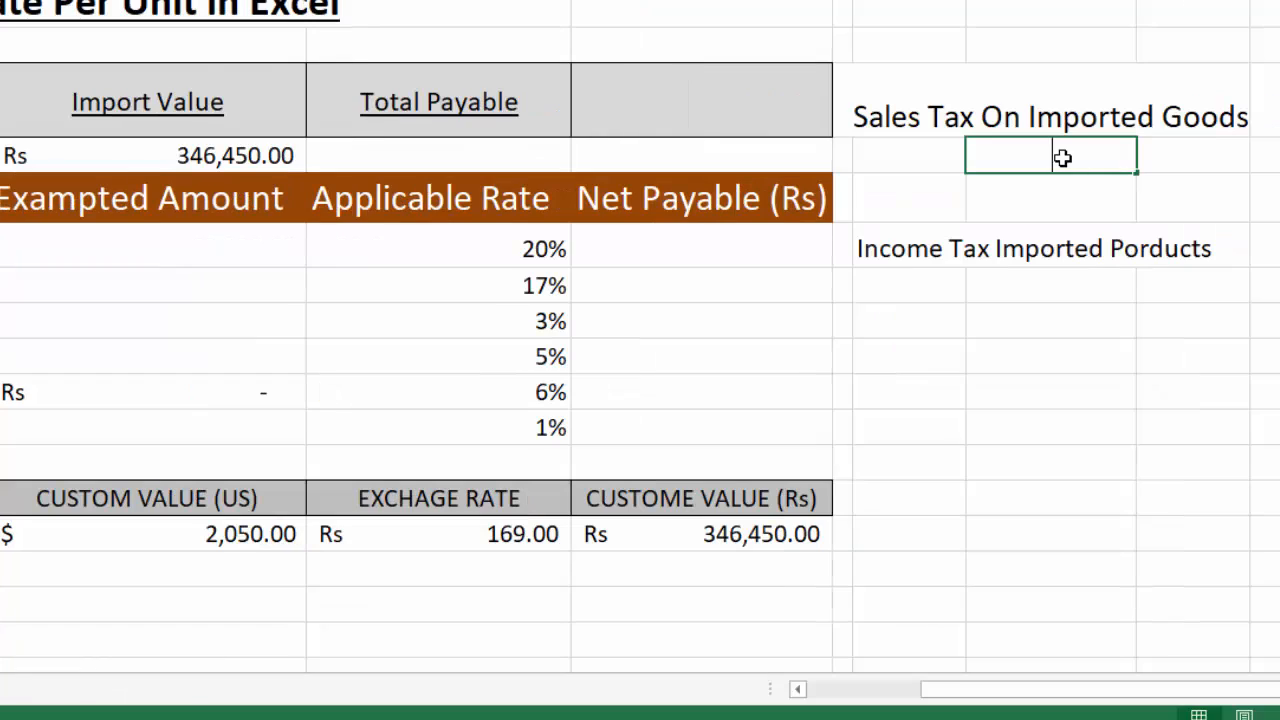
text(=)
click(734, 534)
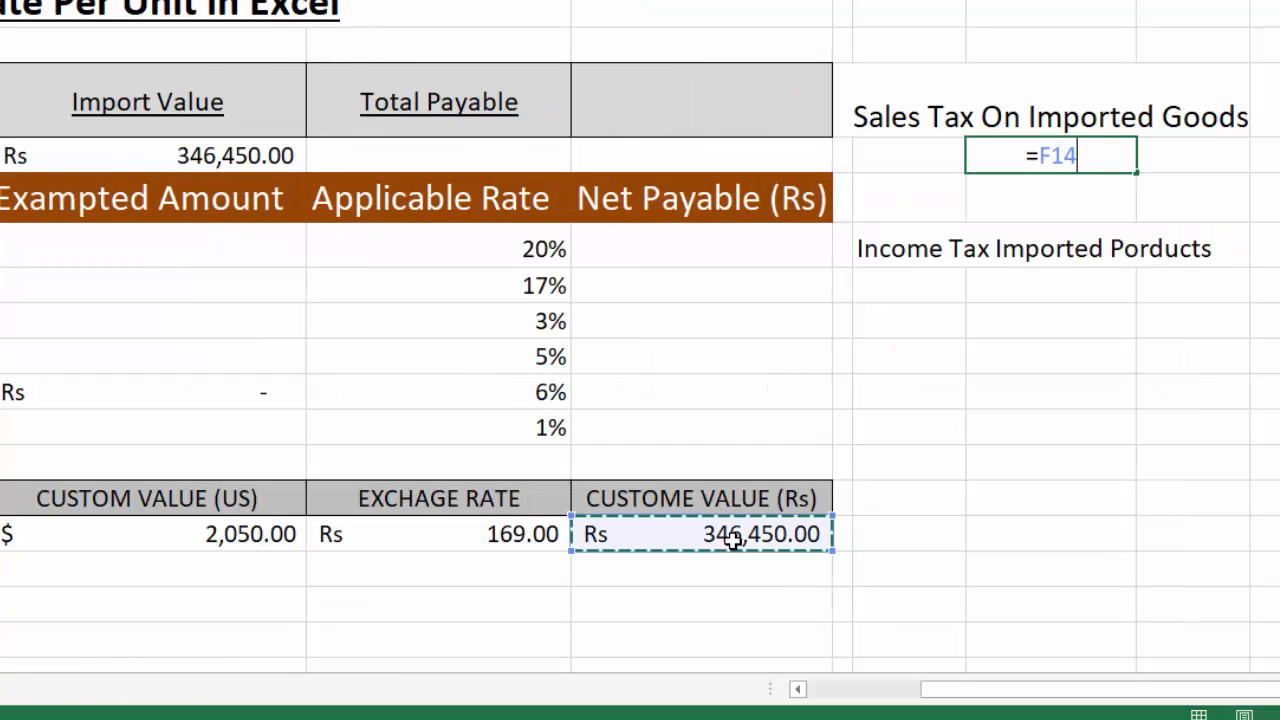
drag(943, 692, 849, 694)
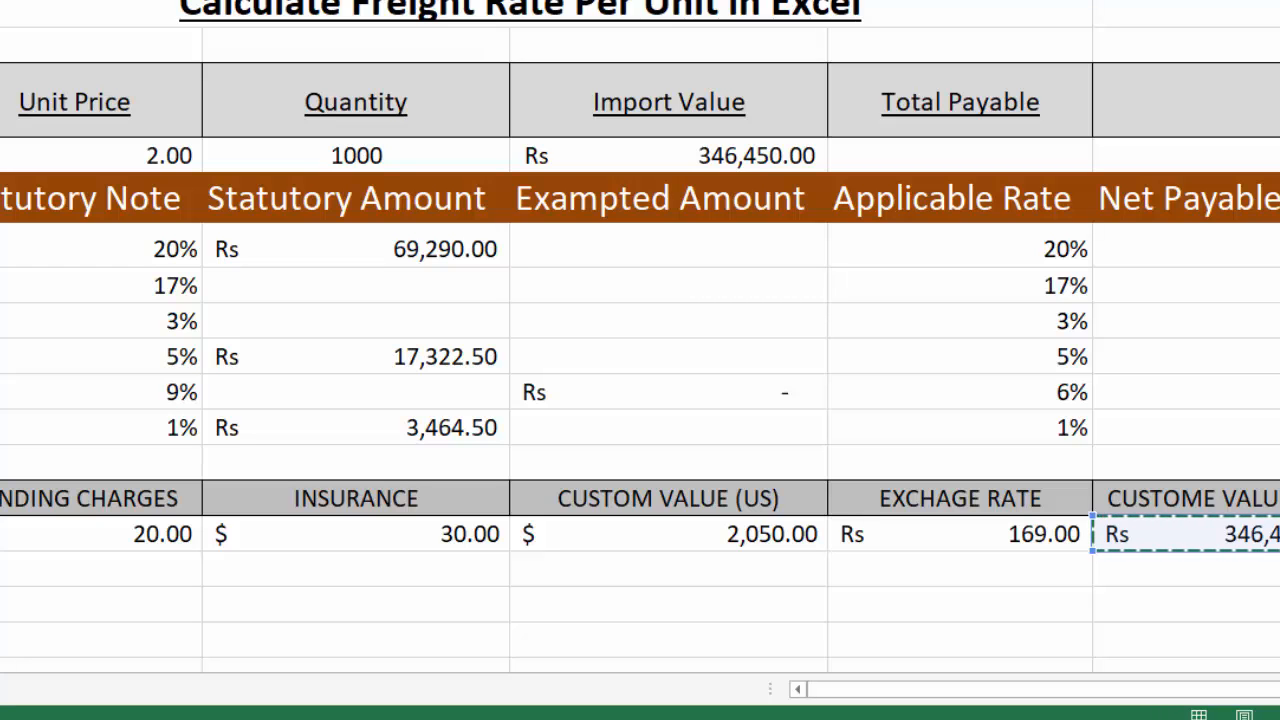
key(Return)
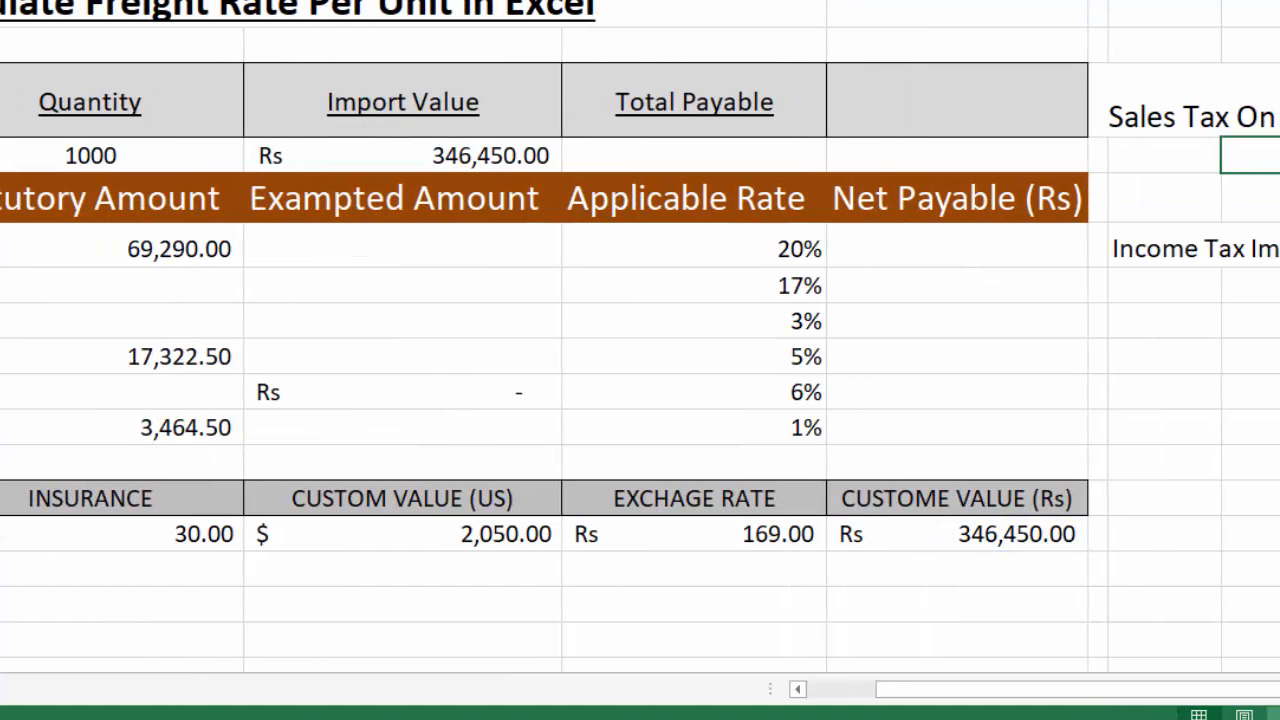
scroll(640, 340, down, 1)
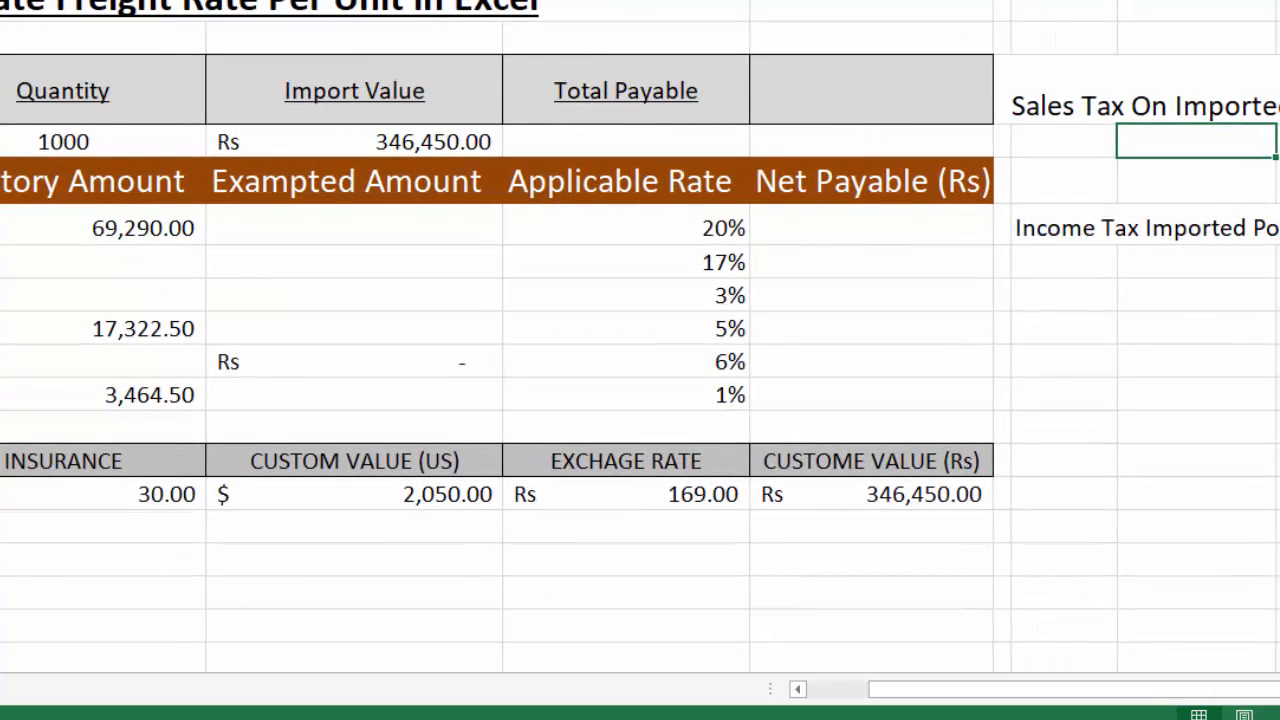
- Calculate the sales tax base for imported goods in I4 with =F14+C6+C9+C11 and autofit column I
scroll(640, 340, down, 2)
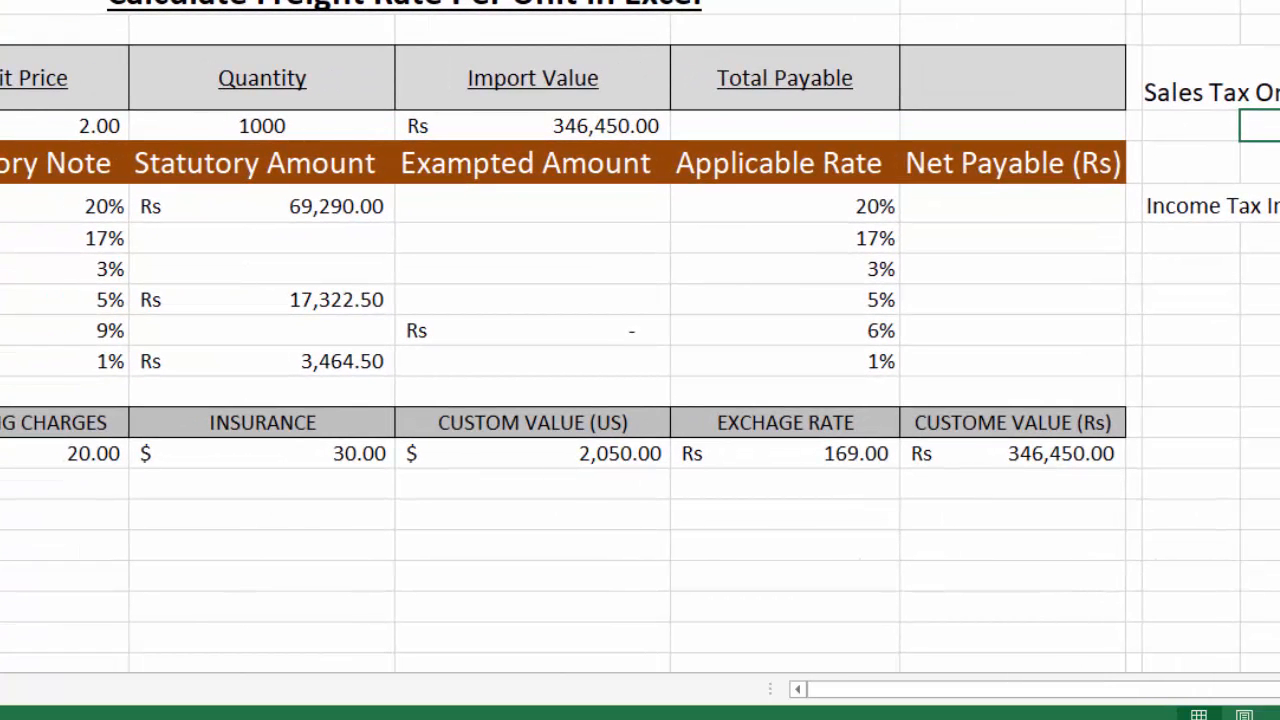
text(=)
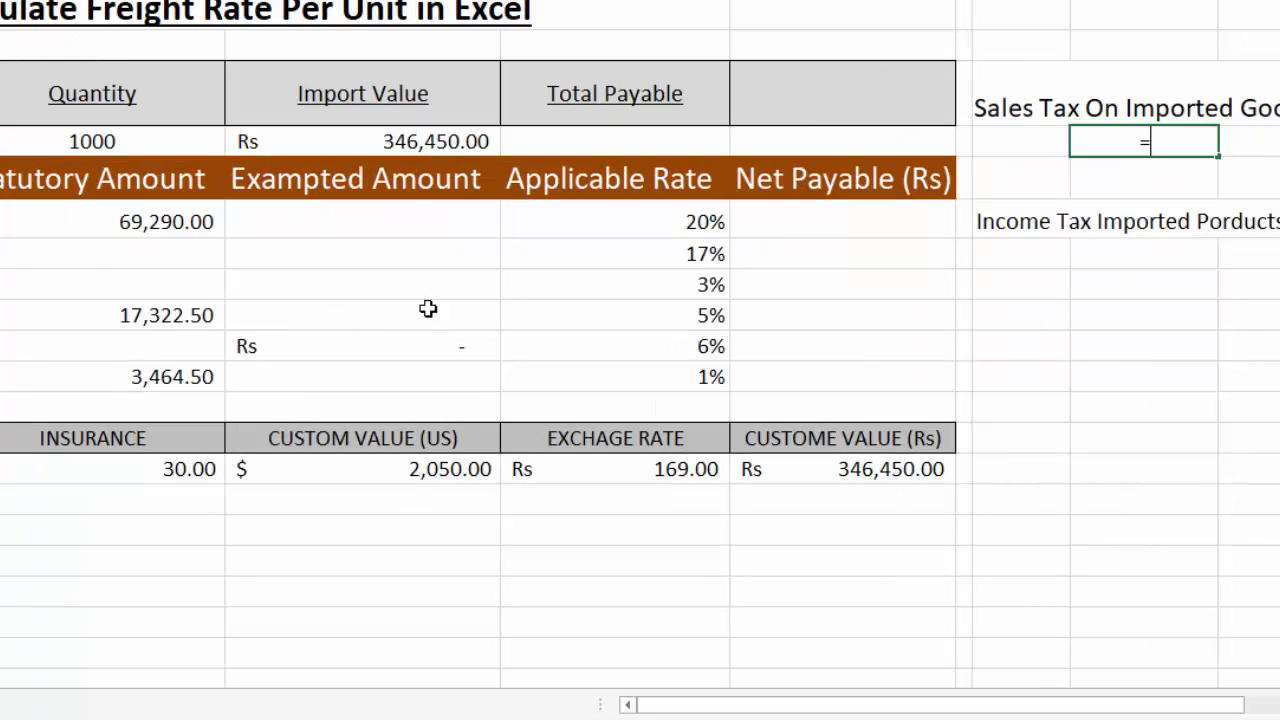
click(822, 477)
text(+)
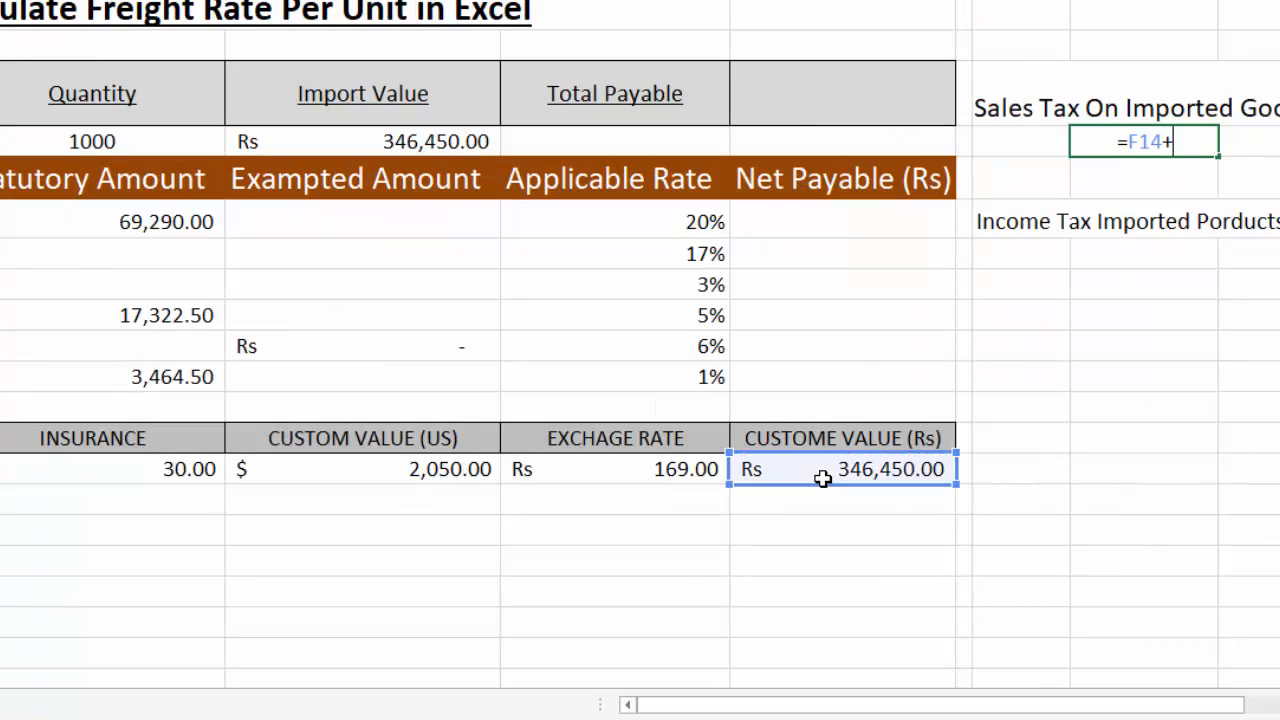
click(125, 221)
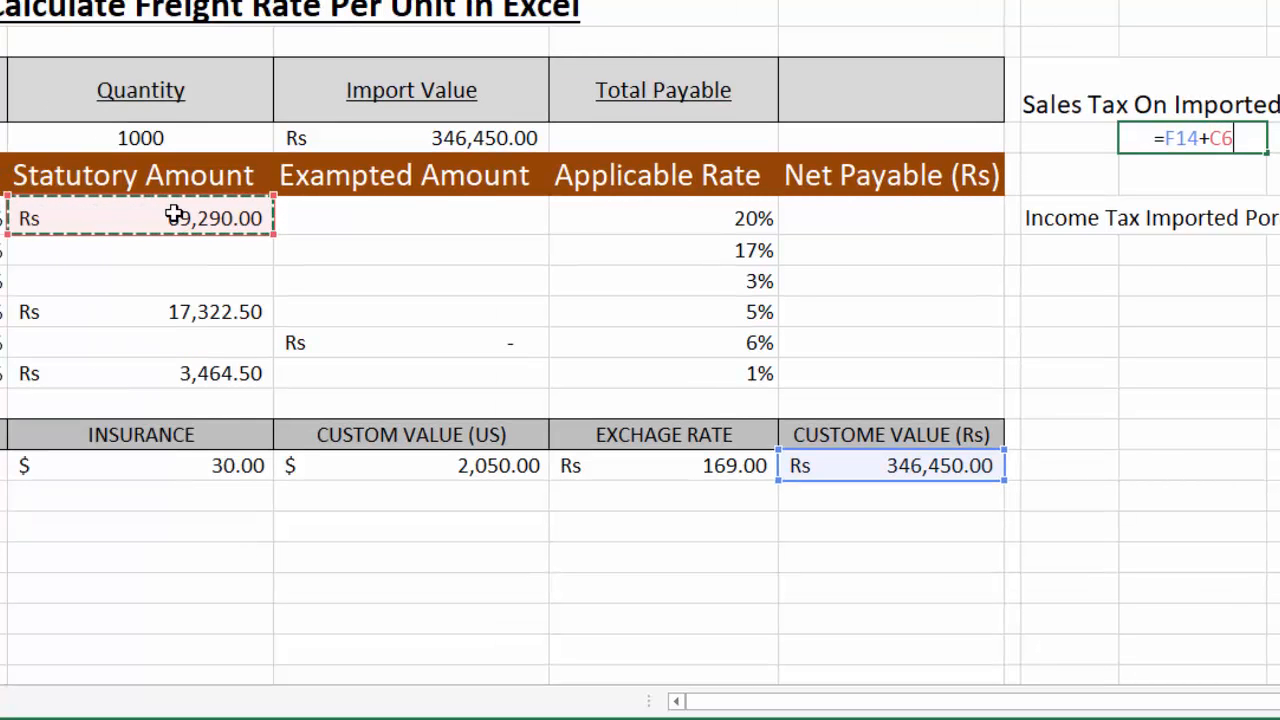
text(+)
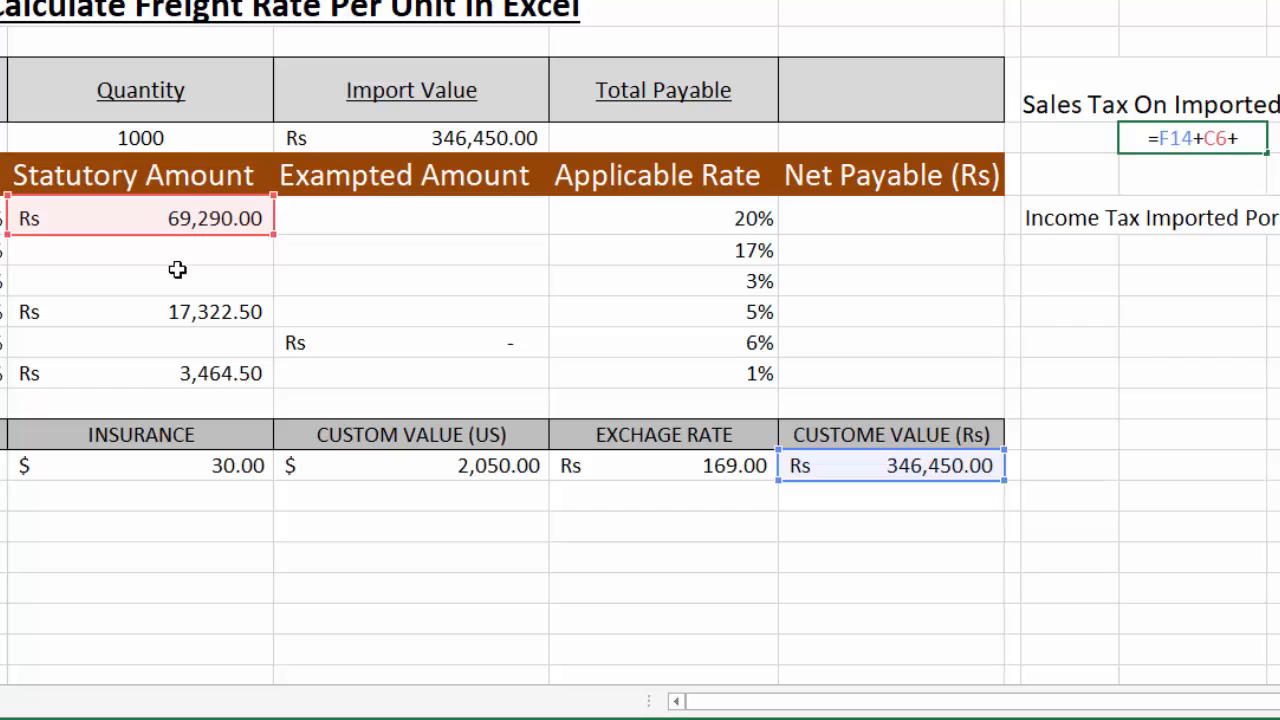
click(182, 305)
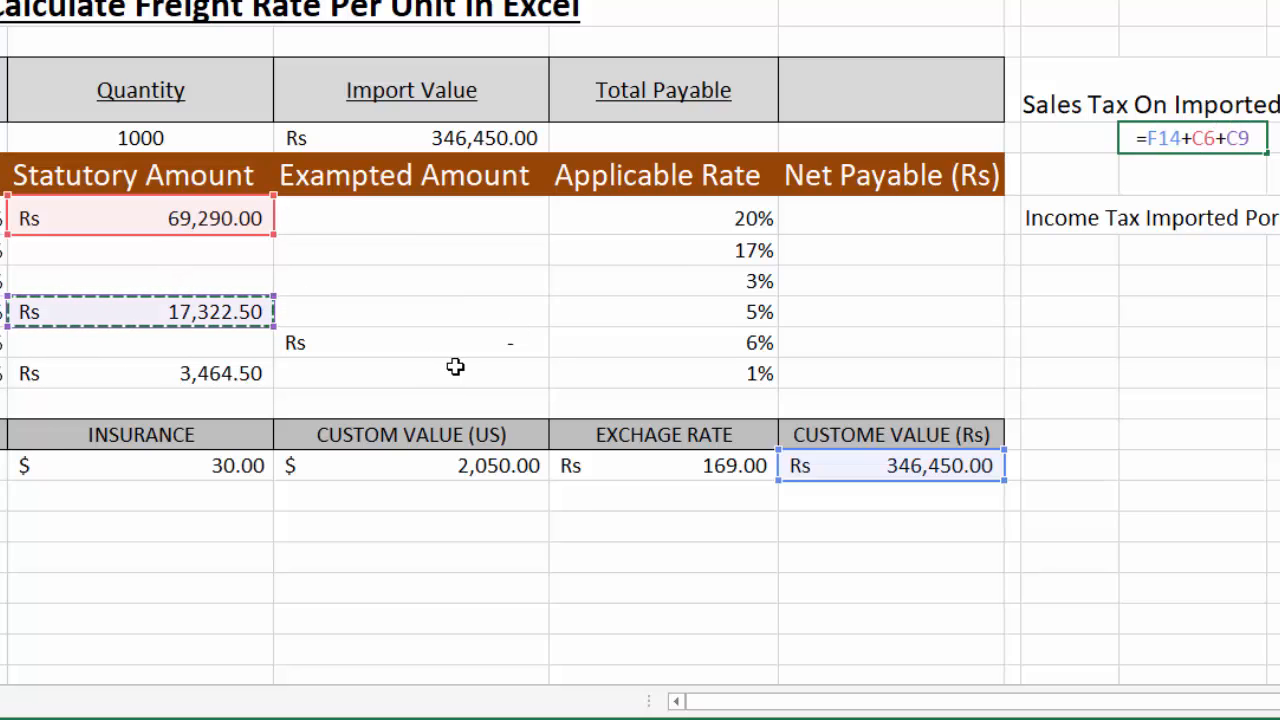
text(+)
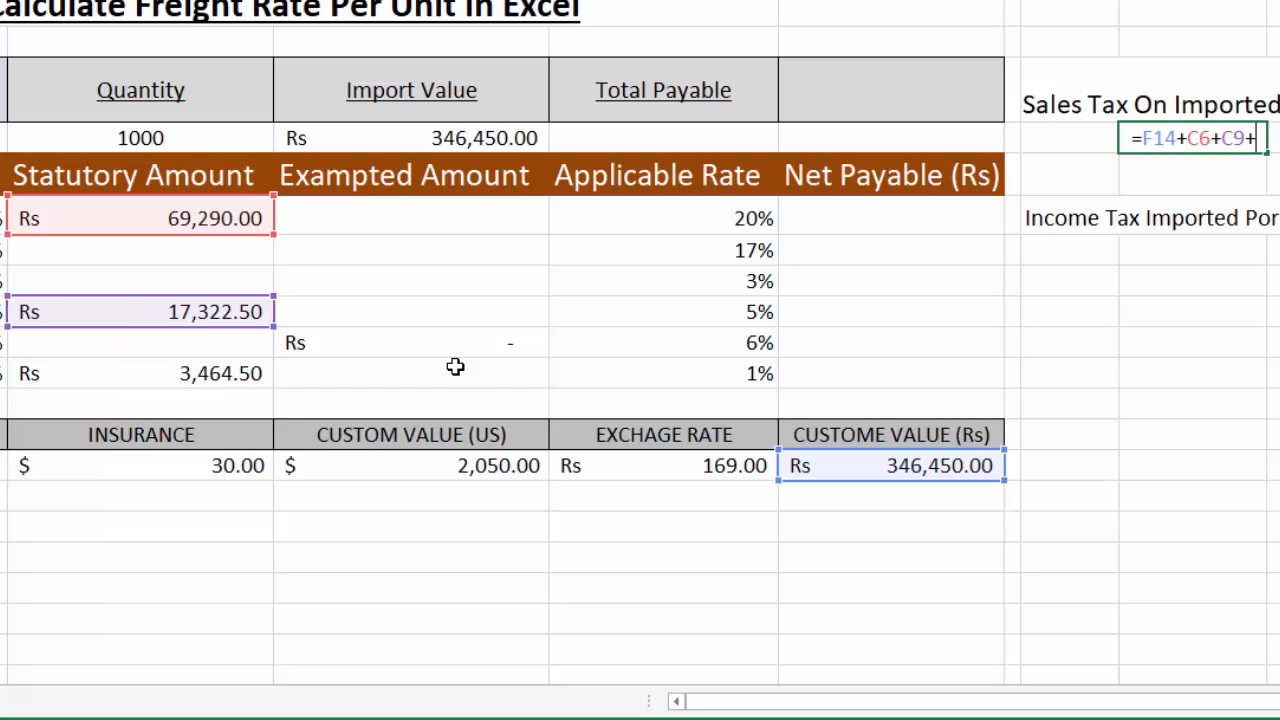
click(212, 376)
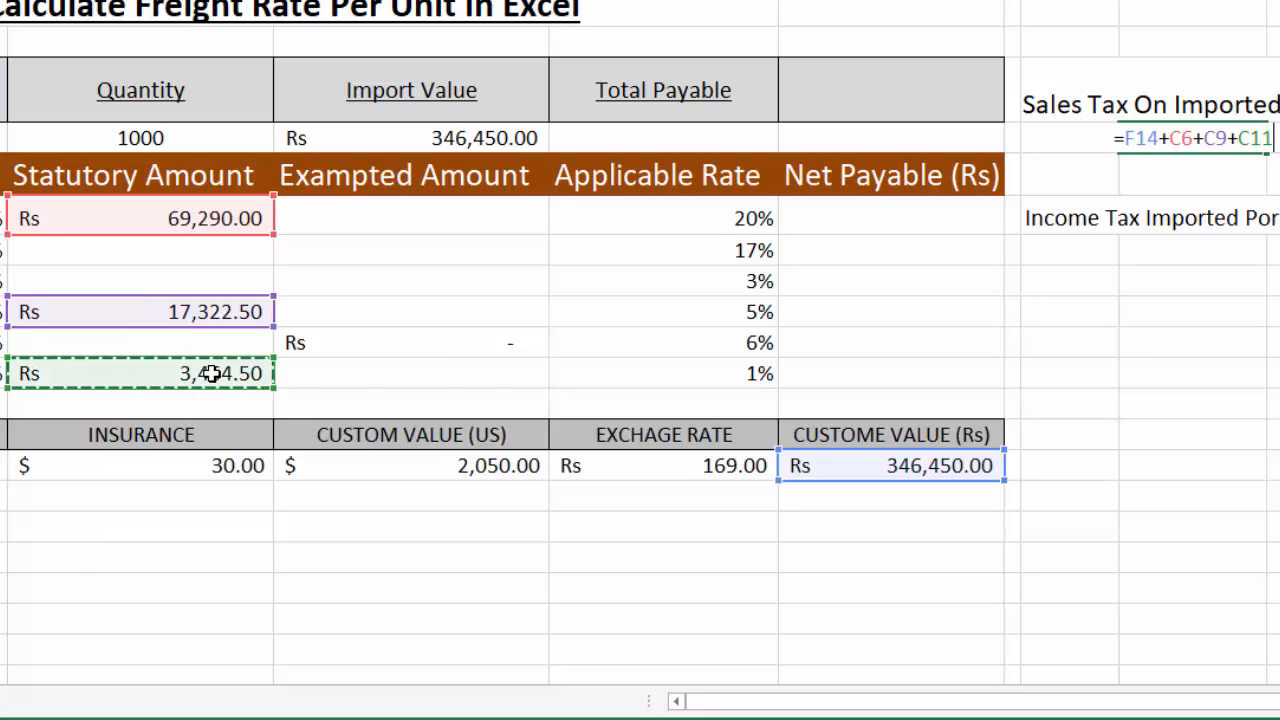
key(Return)
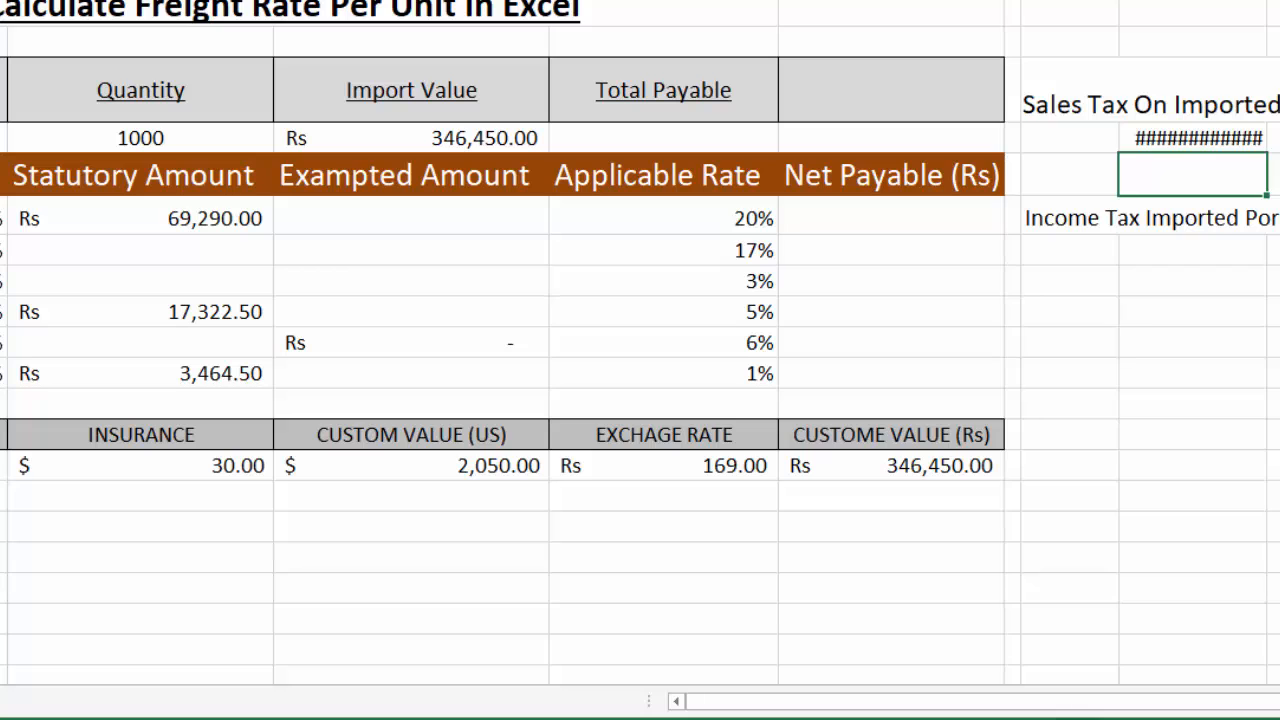
double_click(1267, 0)
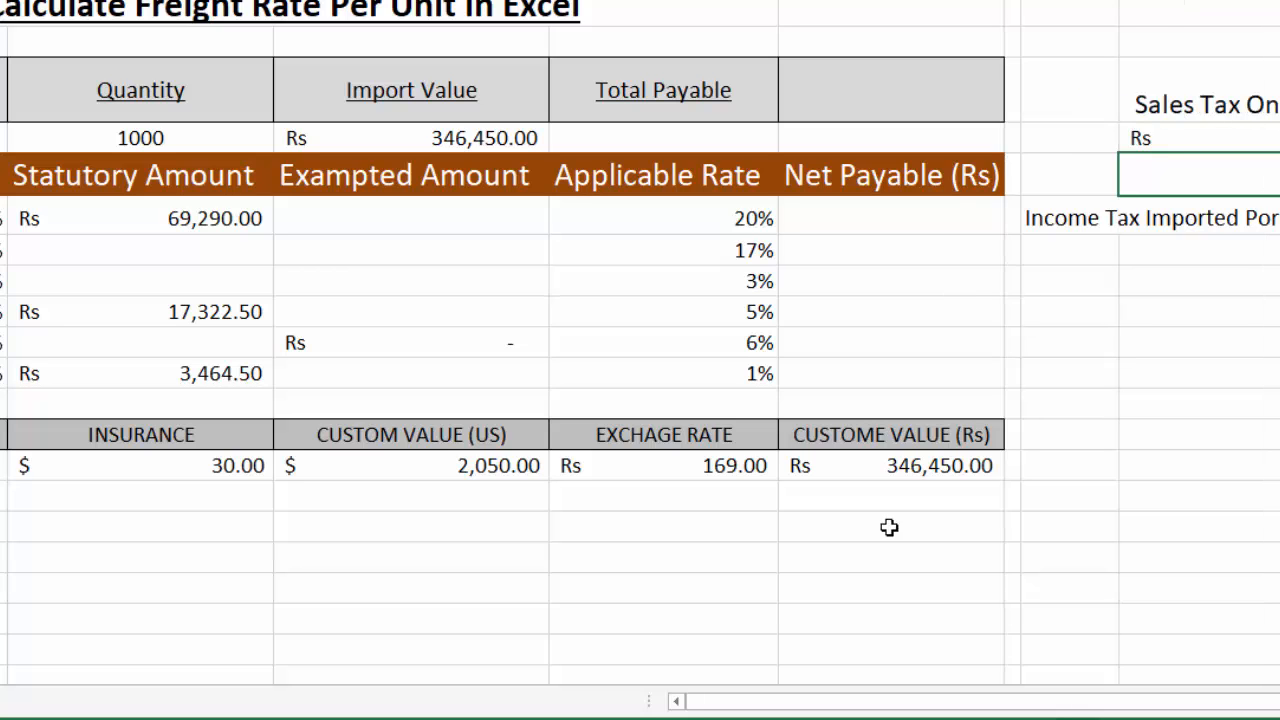
drag(846, 703, 949, 703)
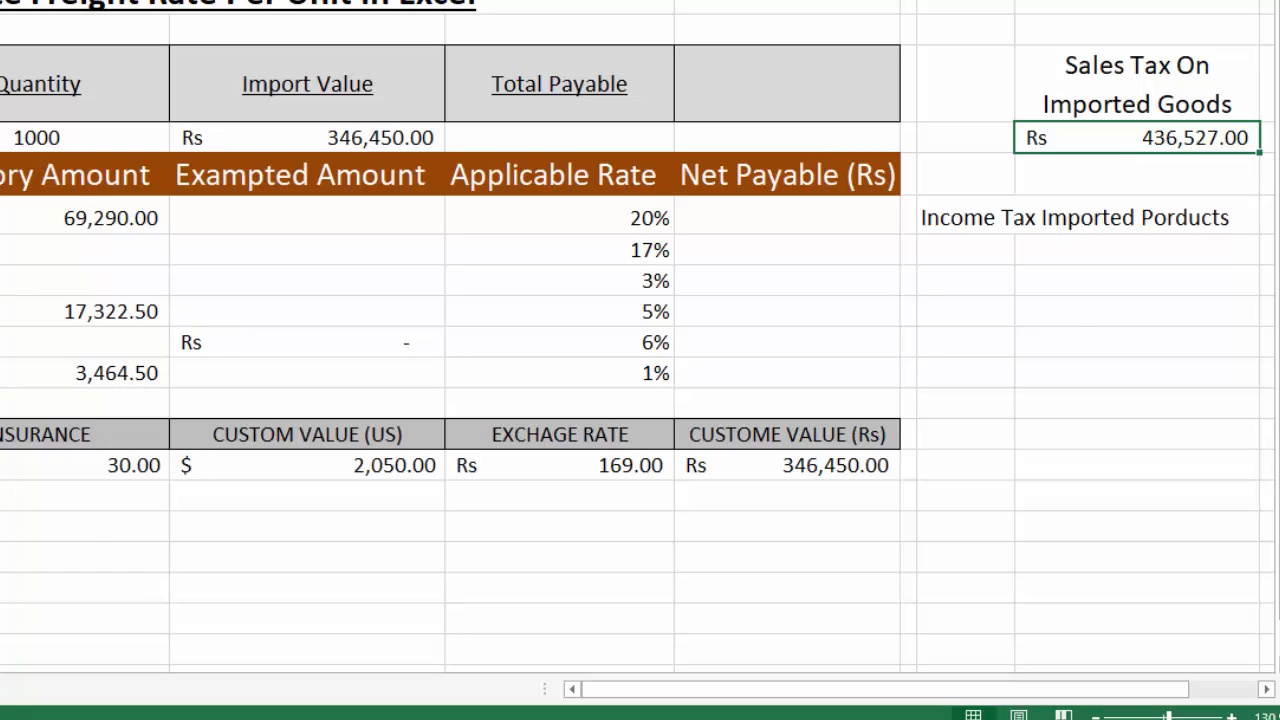
- Calculate the Sales Tax statutory amount in C7 by multiplying the sales tax base by its rate with =I4*B7
click(19, 254)
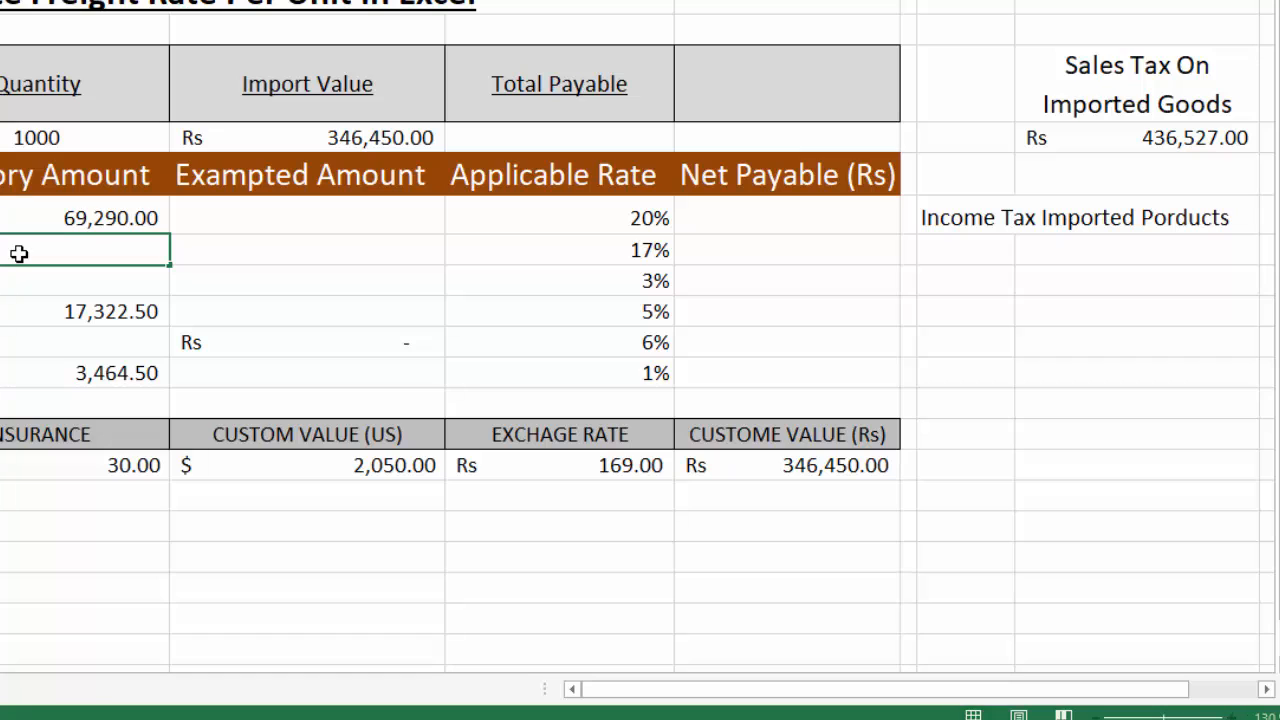
click(1155, 143)
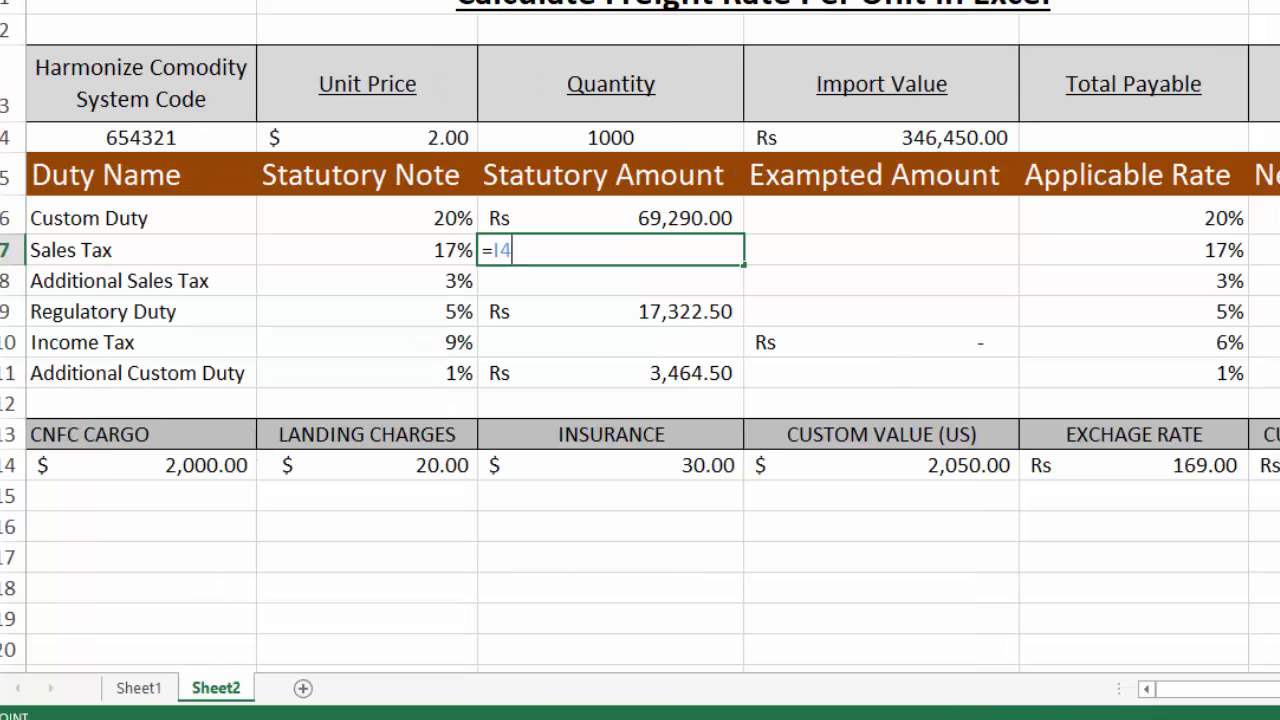
text(*)
click(423, 250)
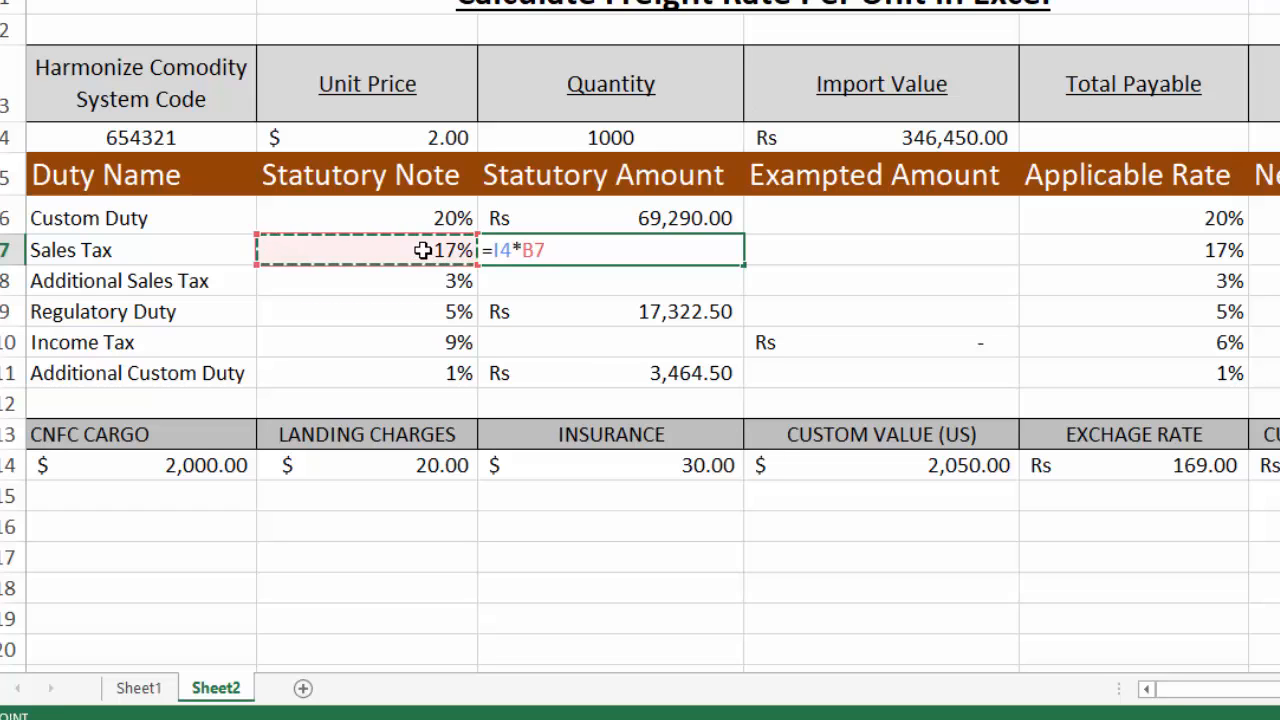
key(Return)
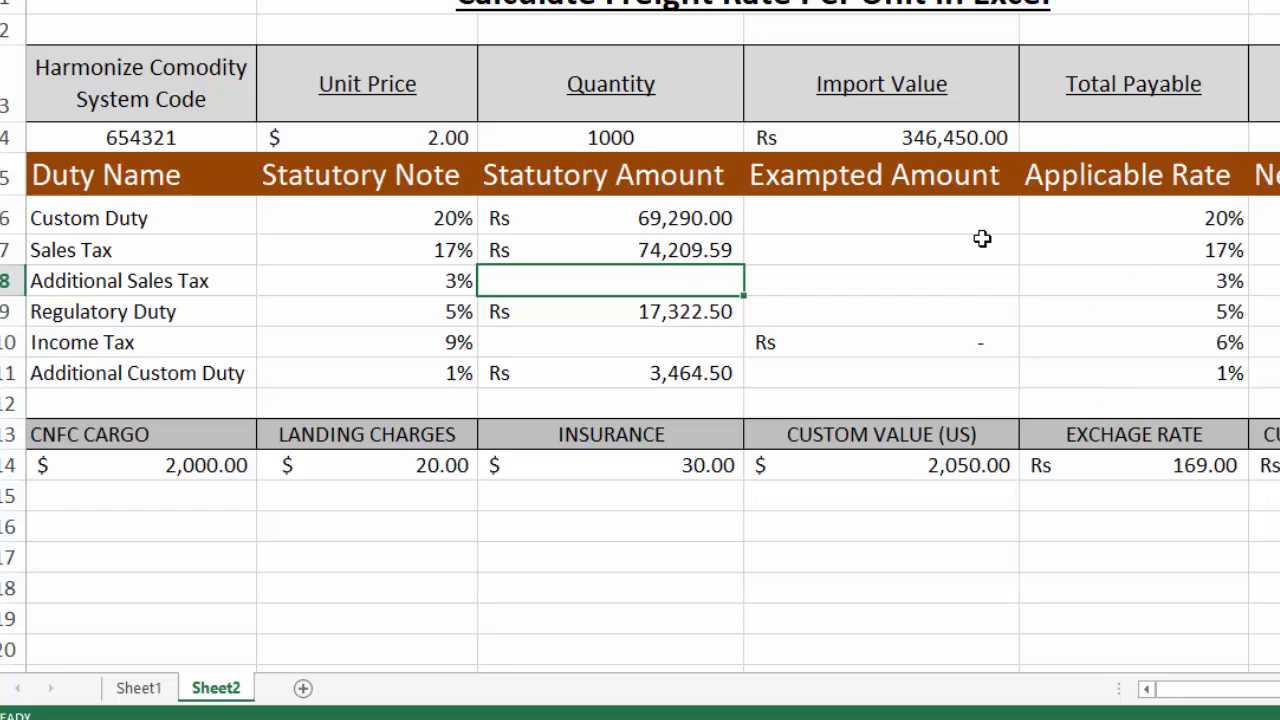
- Calculate the Additional Sales Tax statutory amount in C8 from the sales tax base and its rate with =I4*B8
text(=)
click(1279, 138)
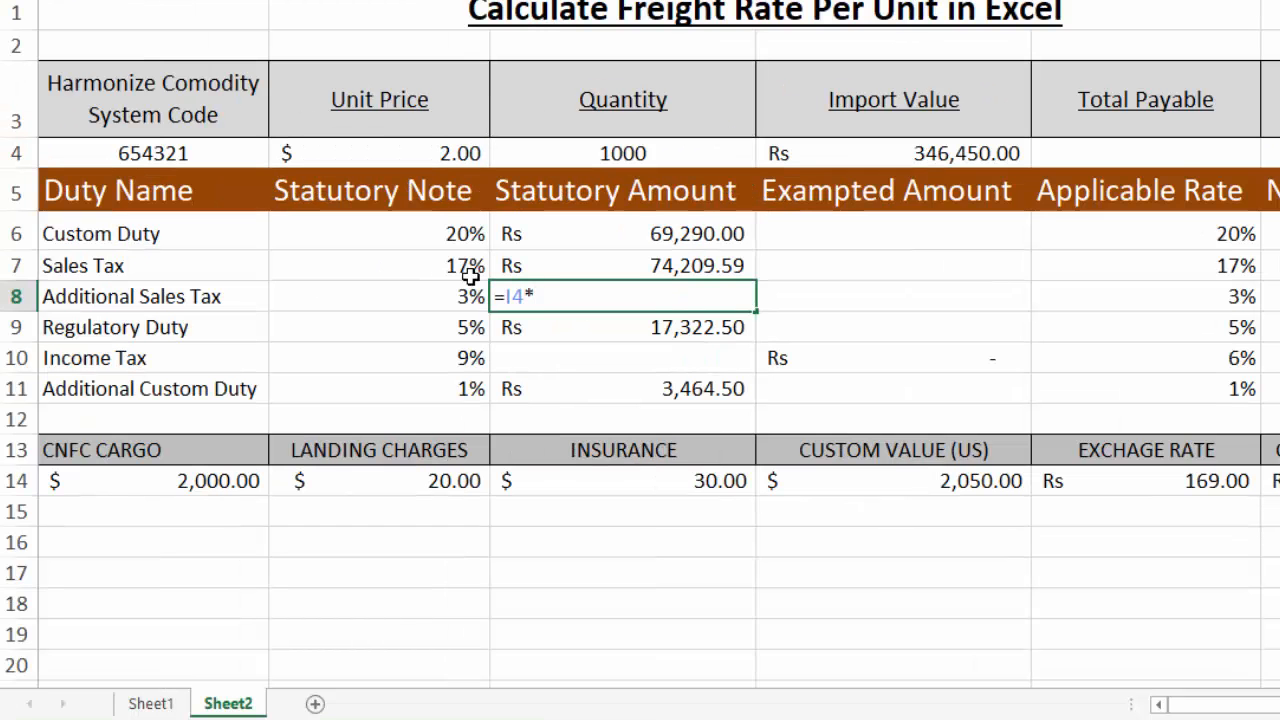
click(454, 303)
key(Return)
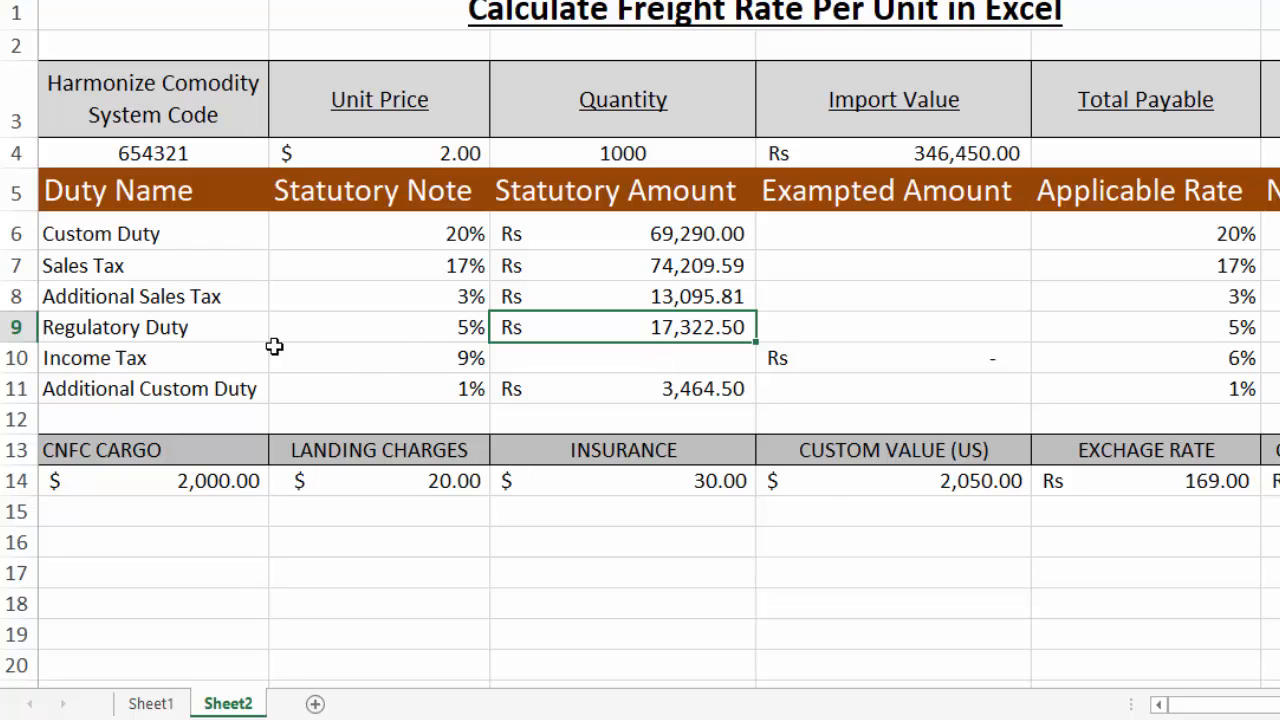
- Calculate the income tax base in I7 with =F14+C6+C7+C8+C9+C11 and correct its label to "Income Tax Imported Products"
click(603, 363)
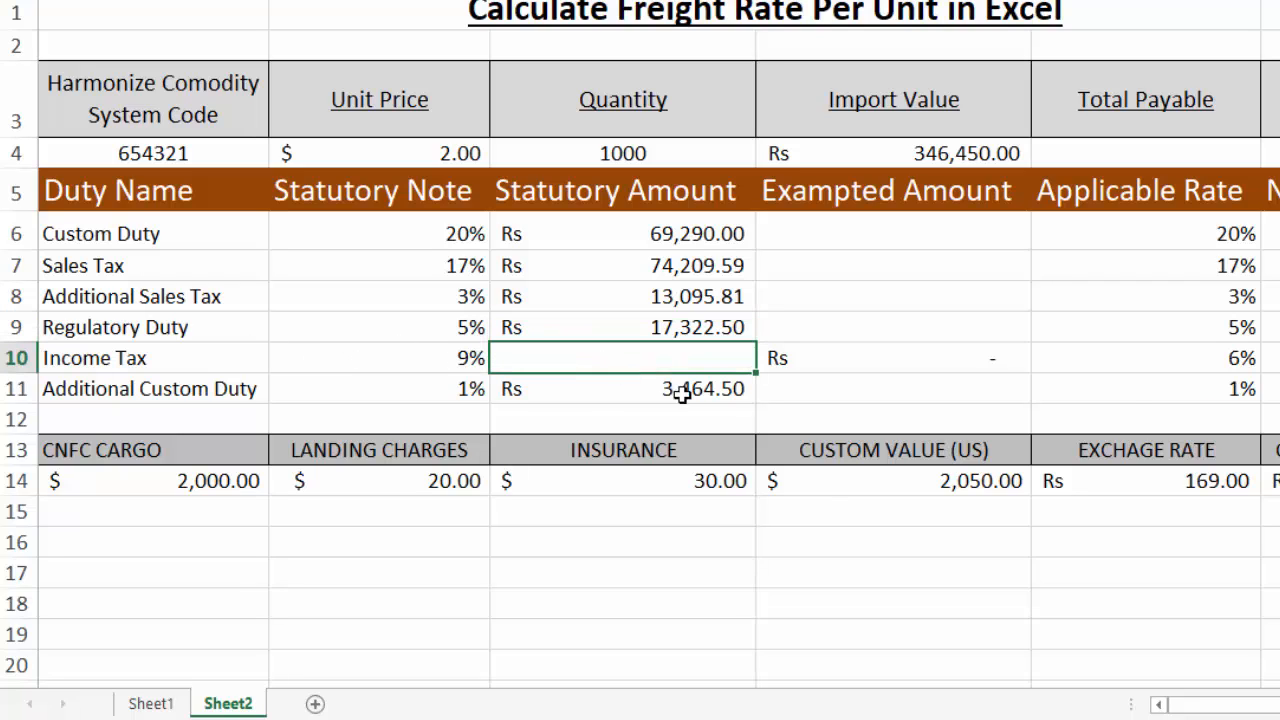
click(1270, 481)
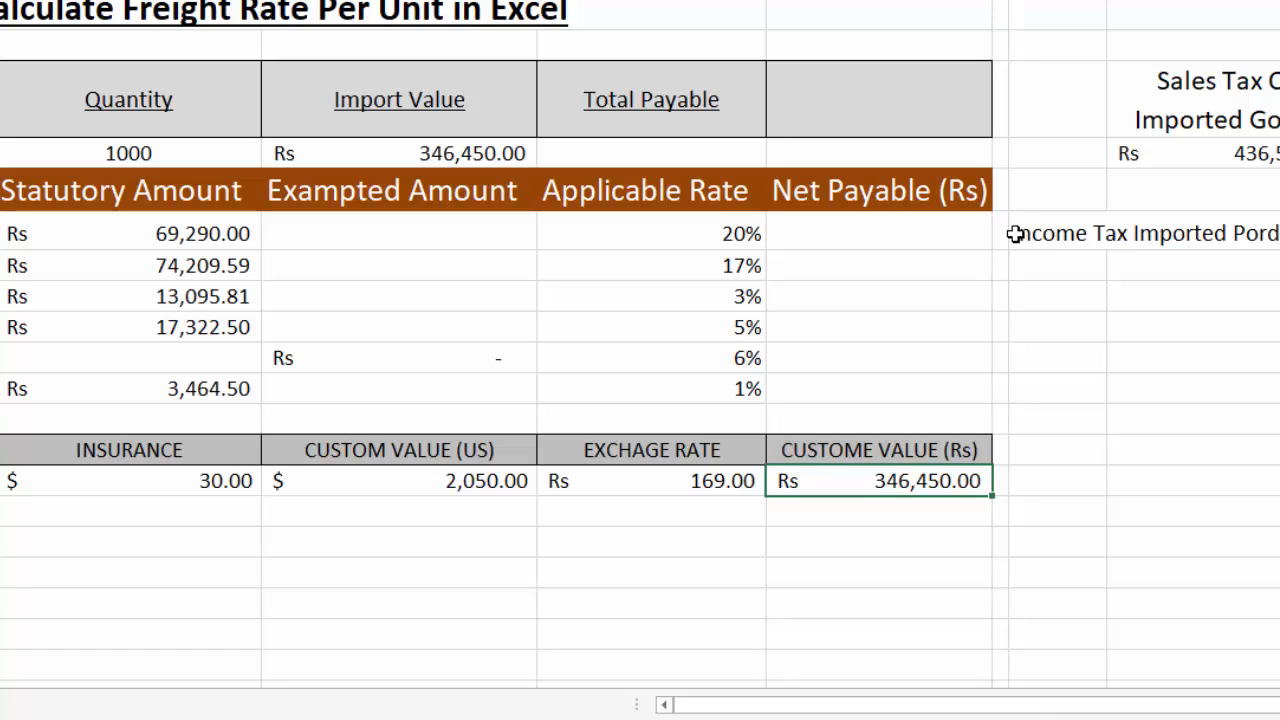
click(1135, 268)
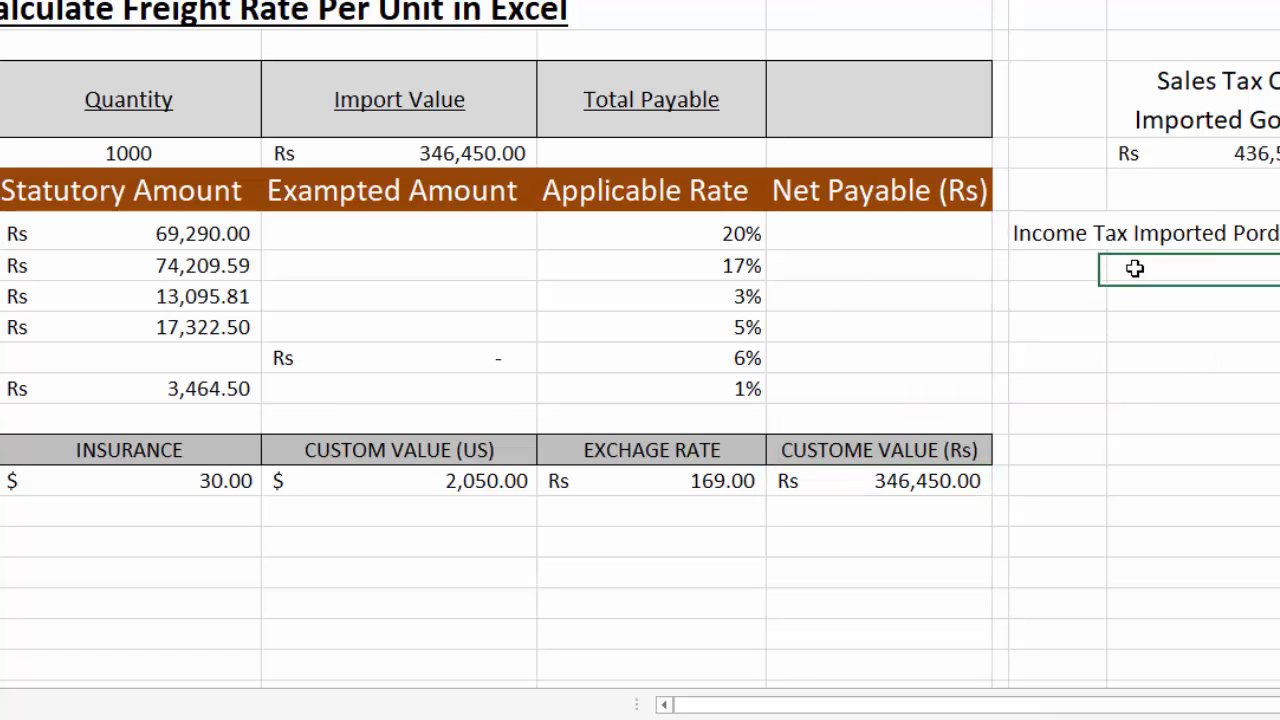
text(=)
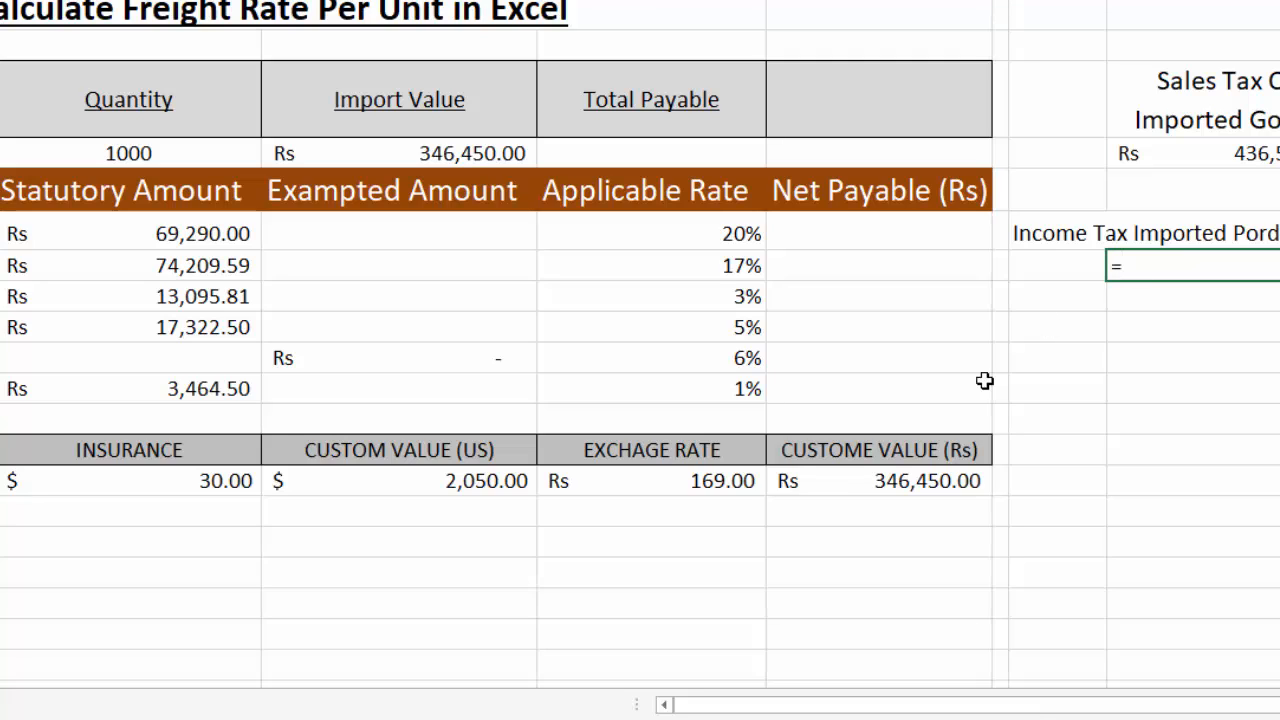
click(900, 483)
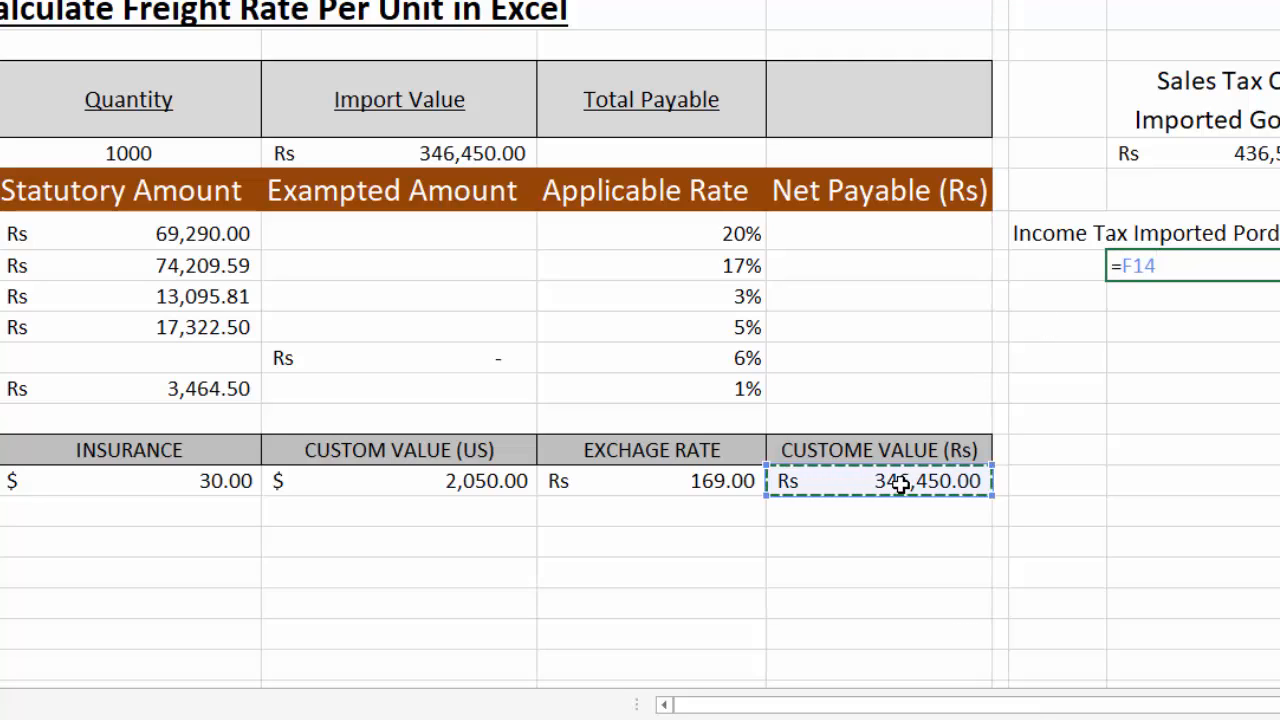
text(+)
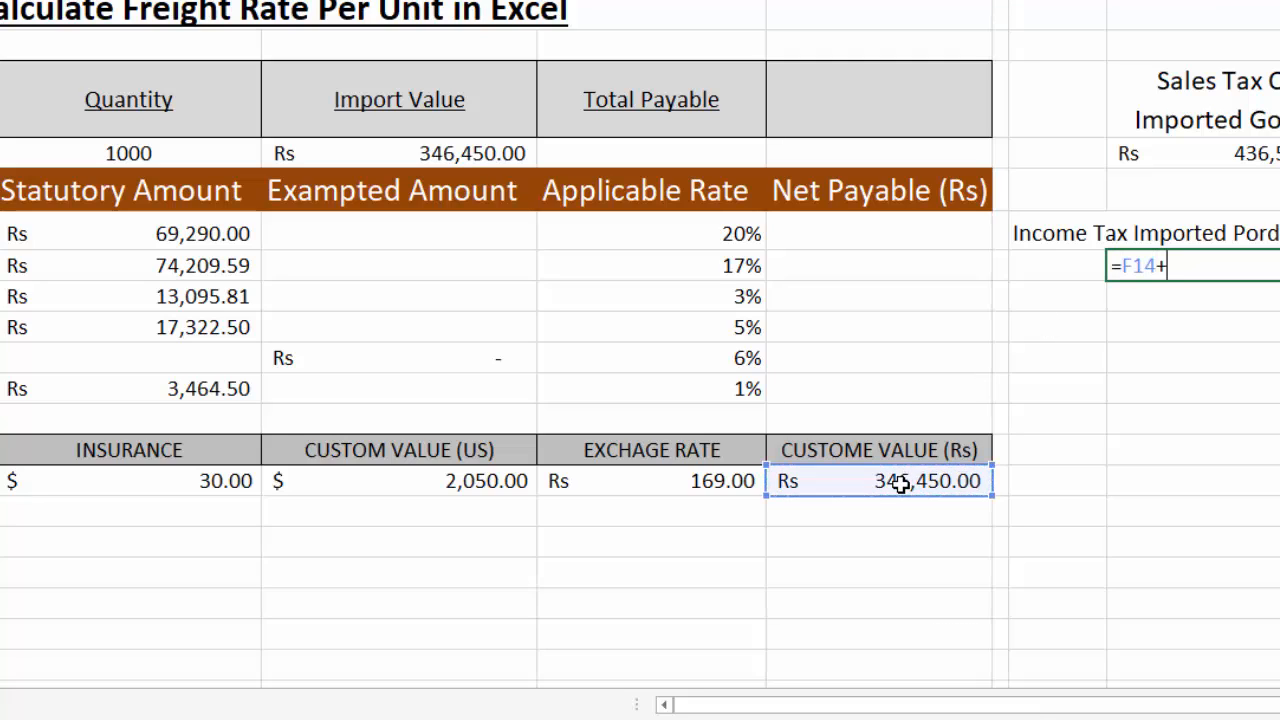
click(196, 226)
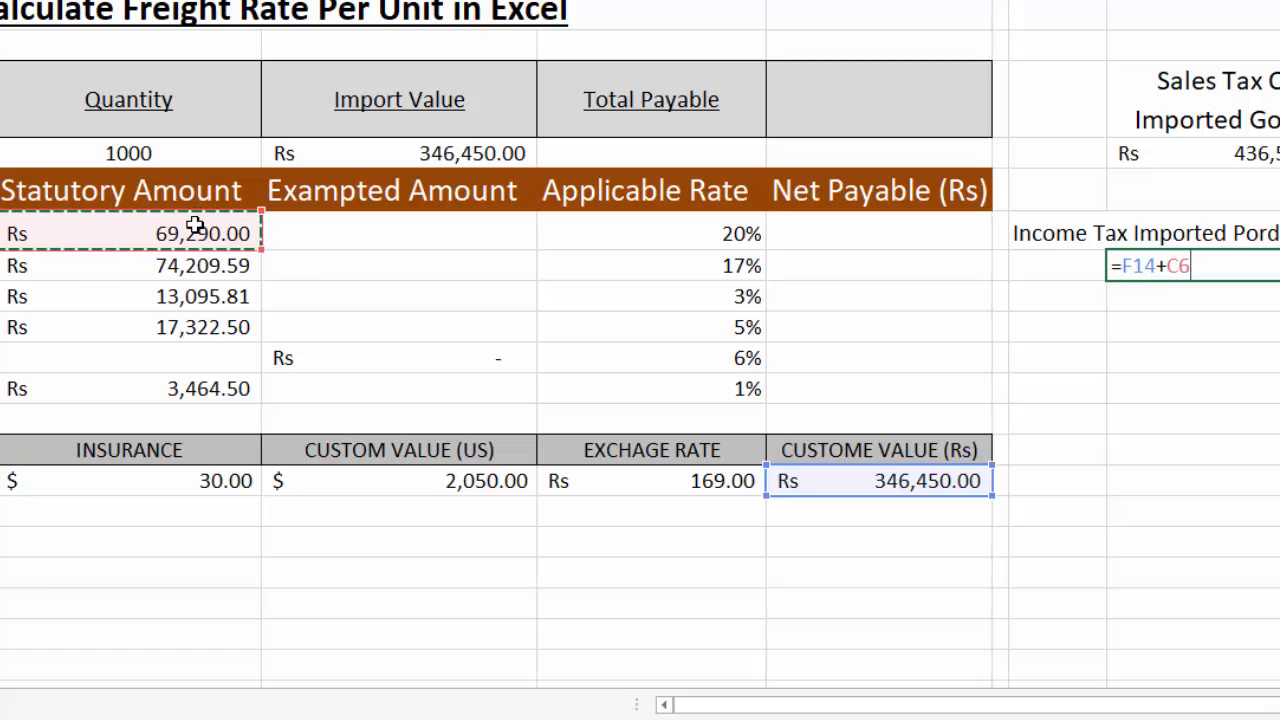
text(+)
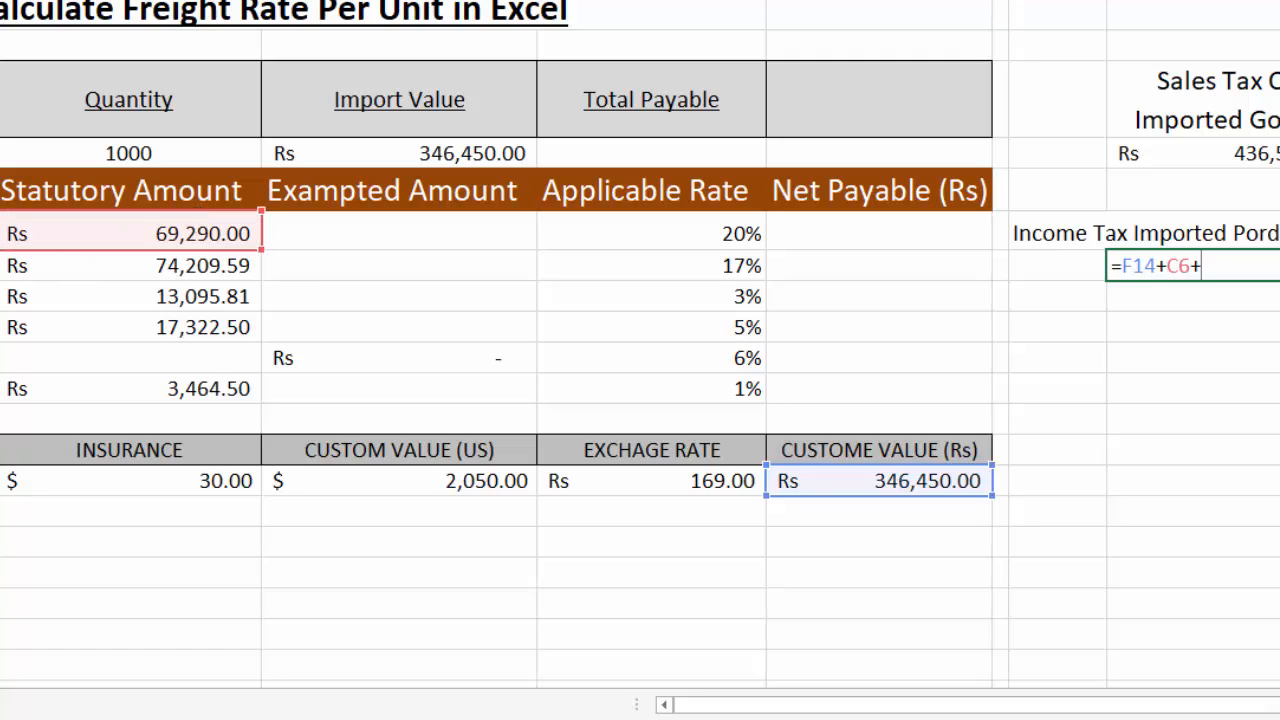
click(83, 273)
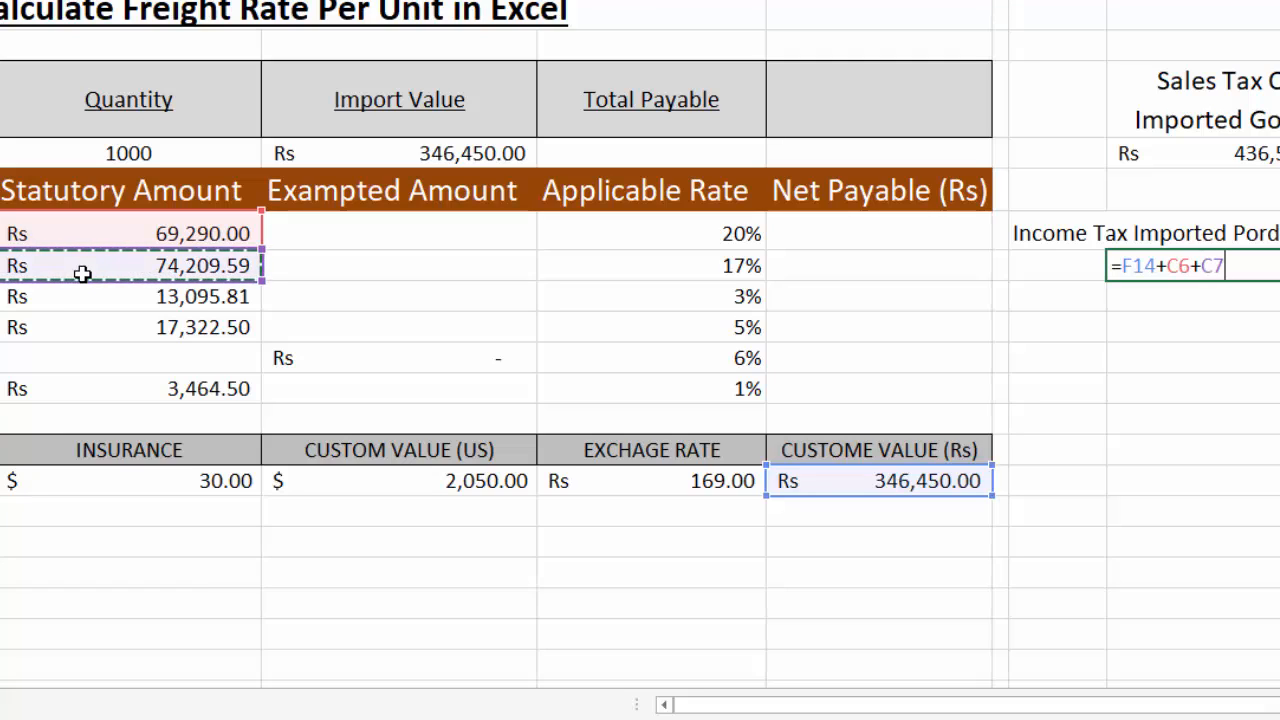
text(+)
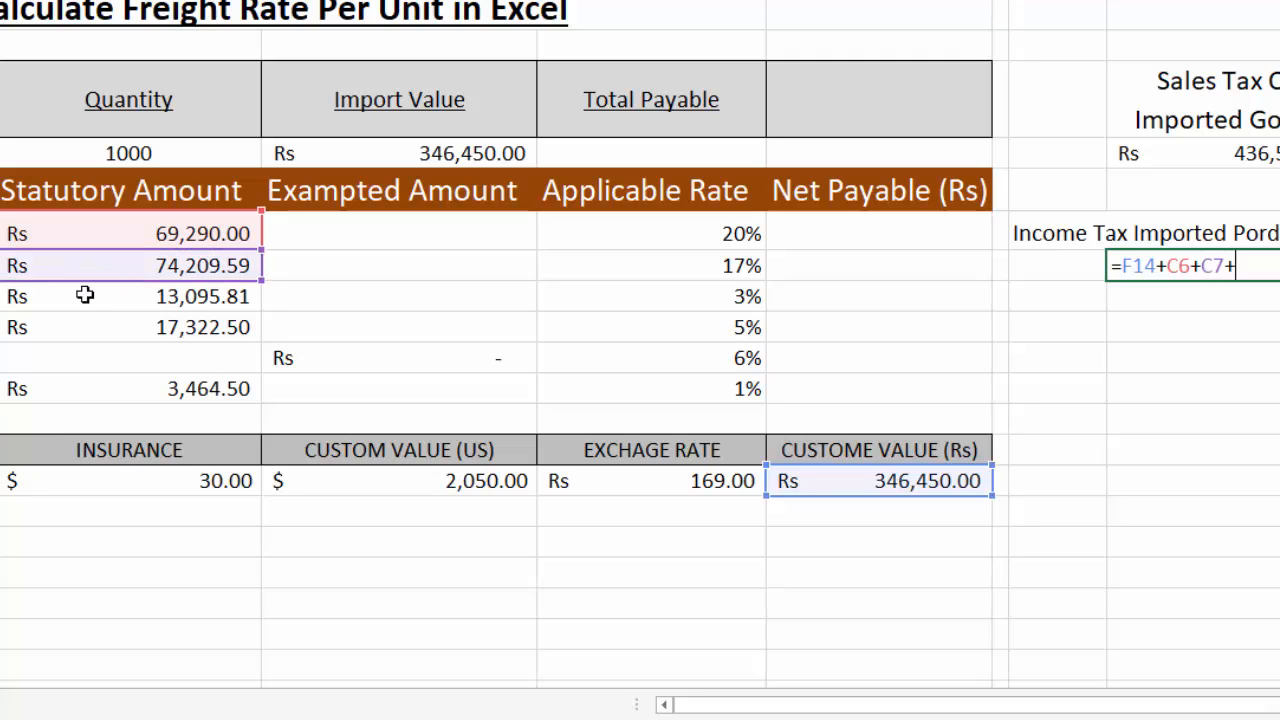
click(85, 296)
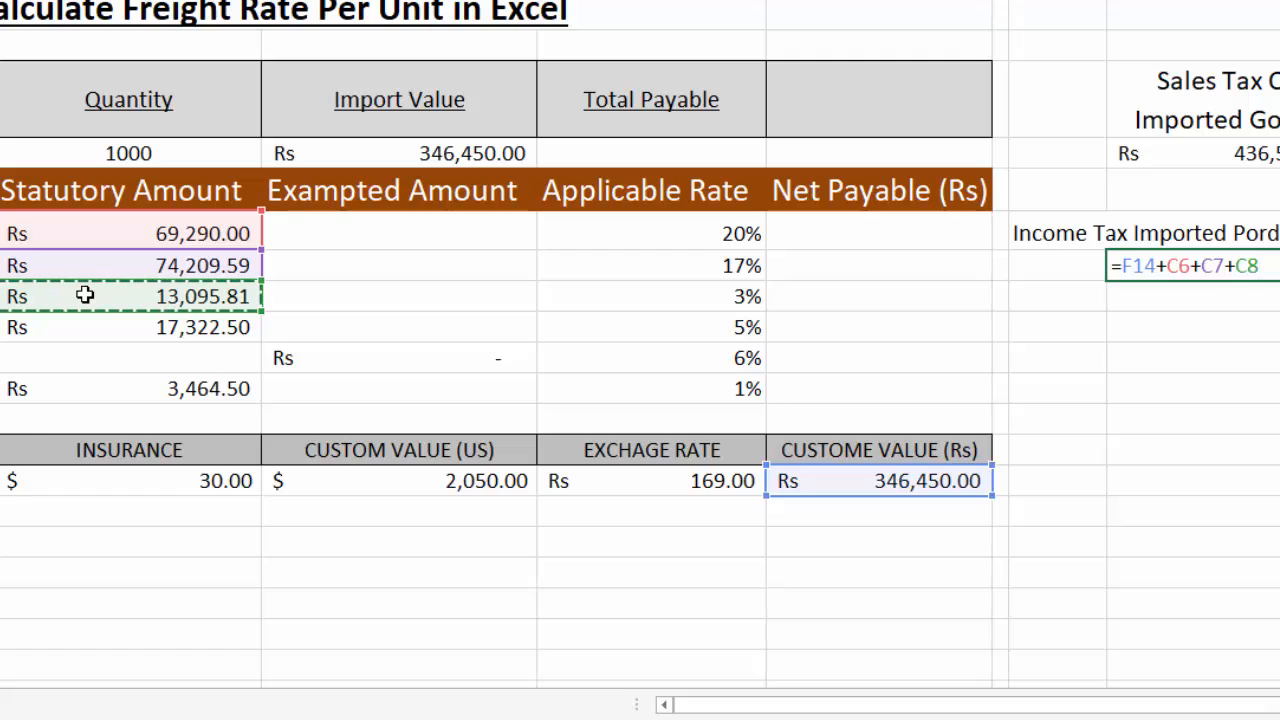
text(+)
click(93, 323)
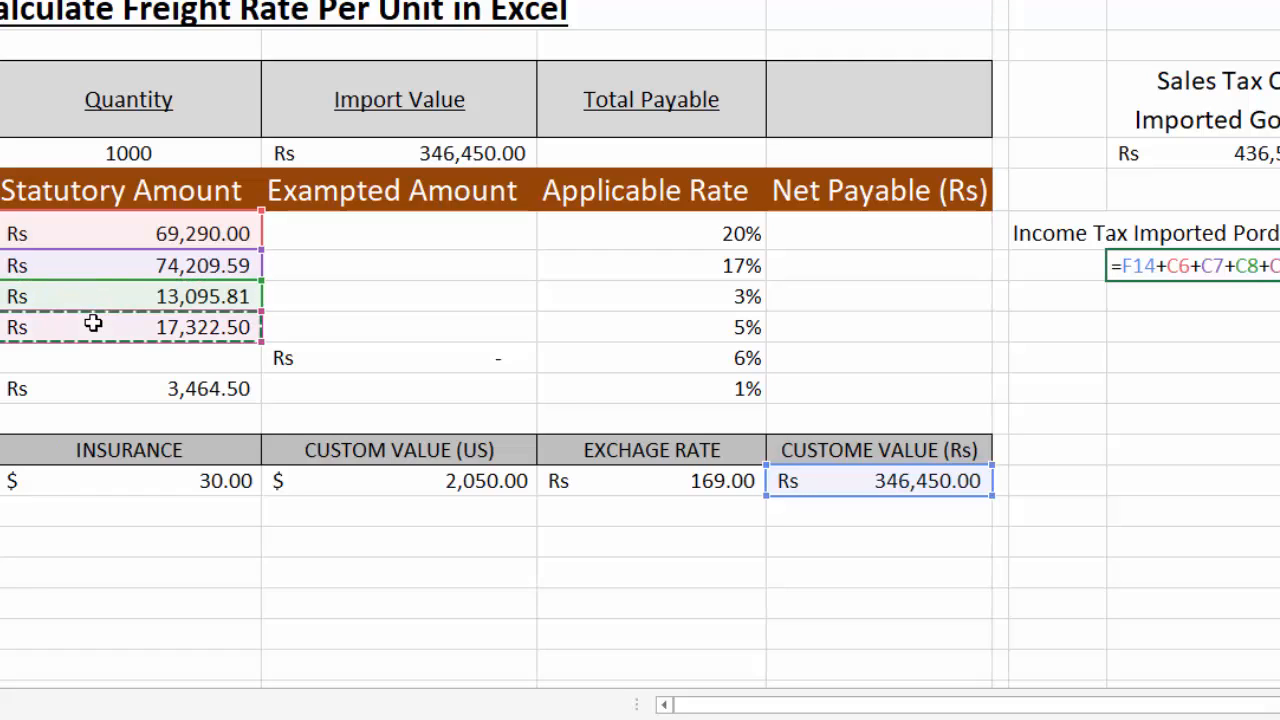
text(+)
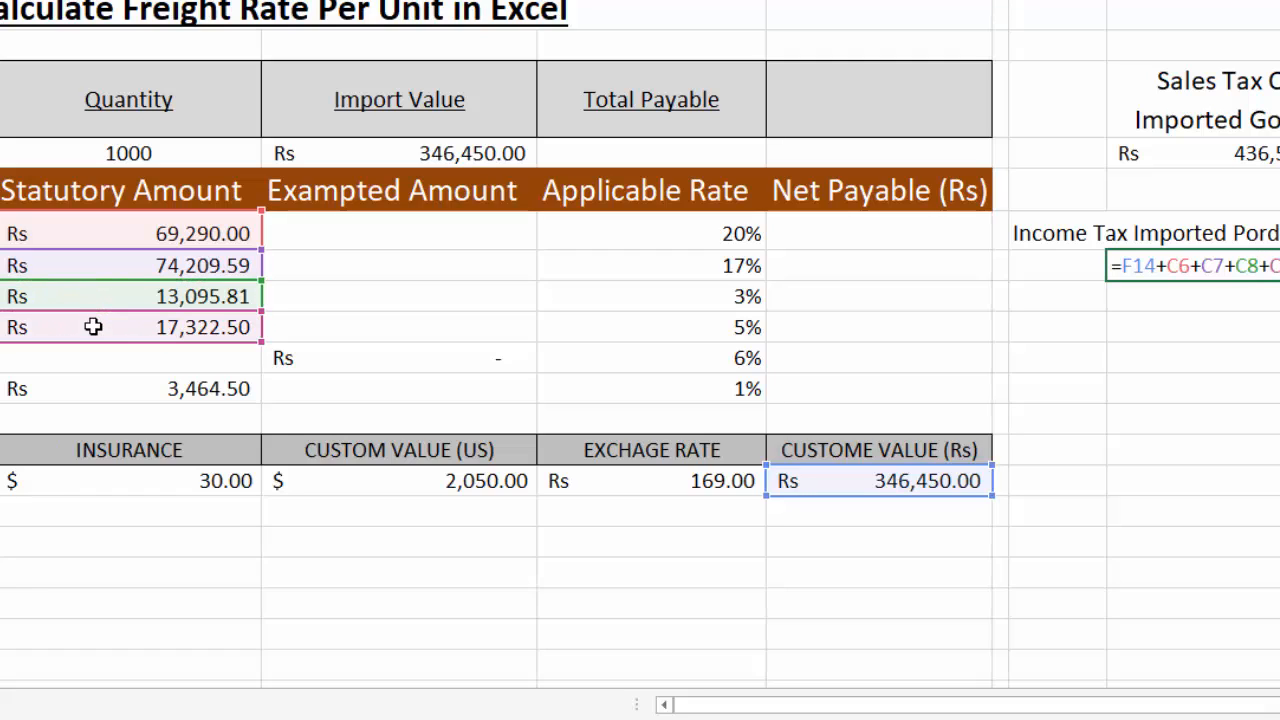
click(129, 388)
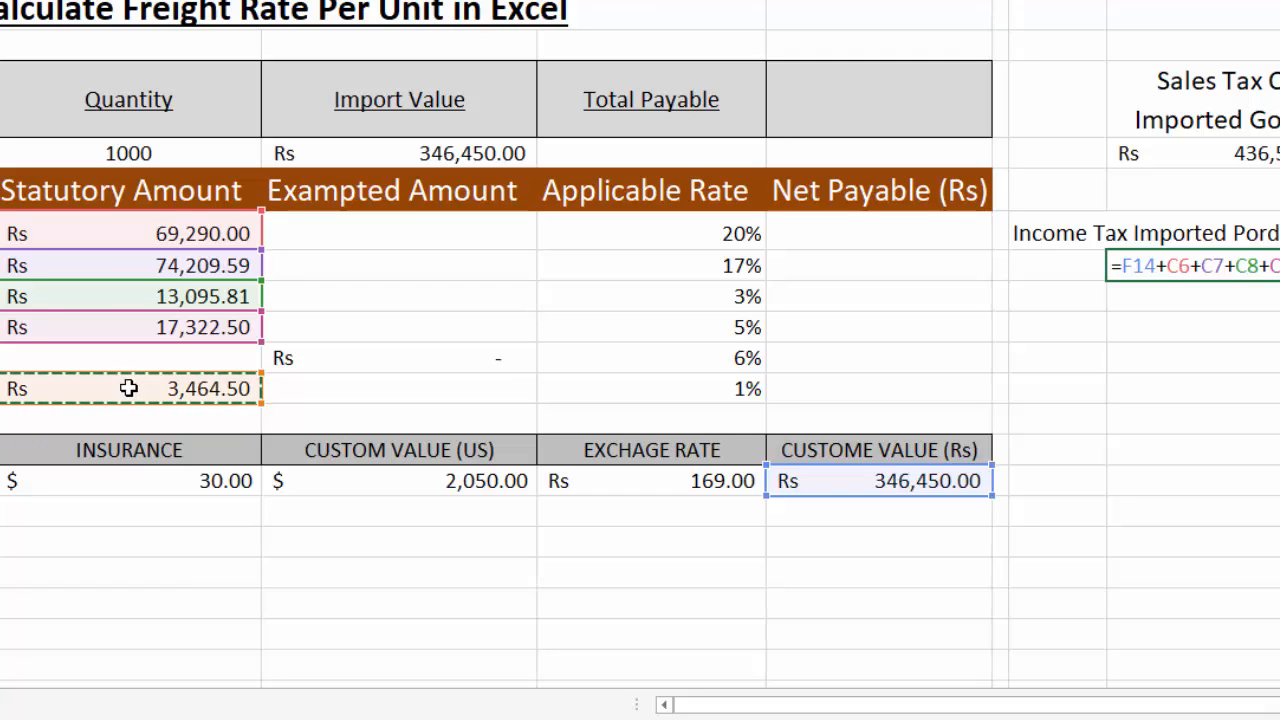
key(Return)
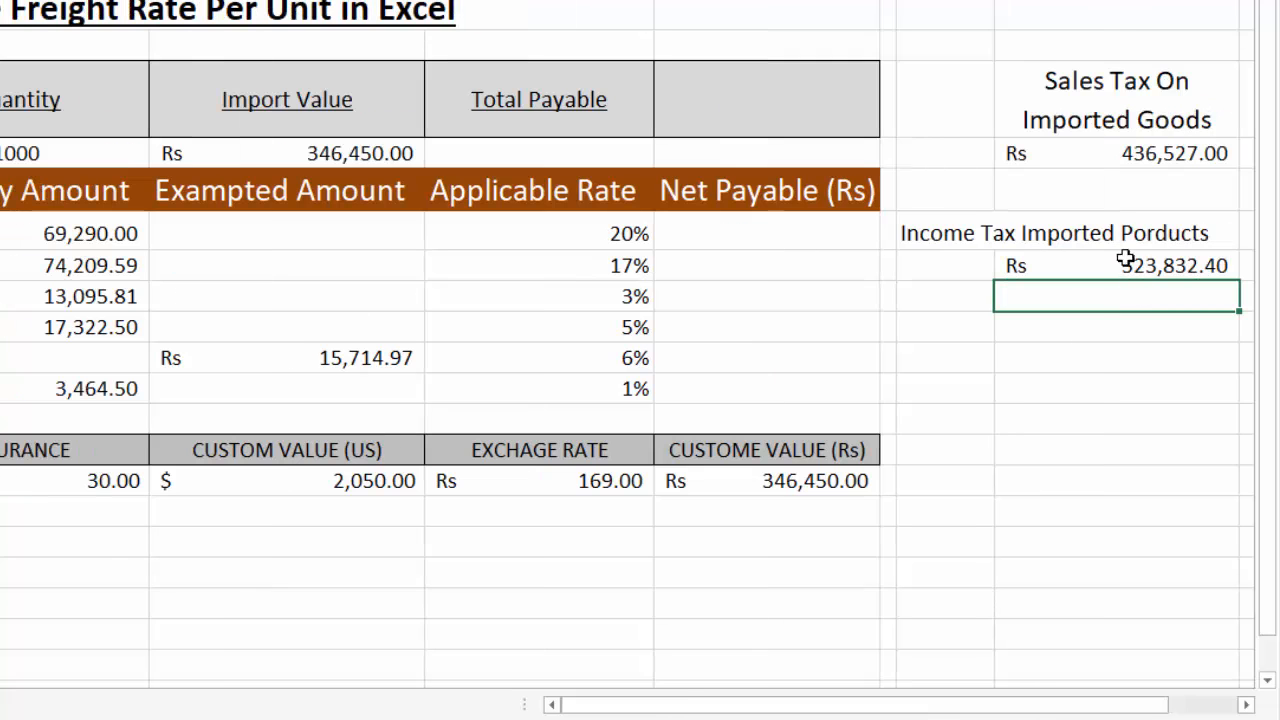
click(1152, 230)
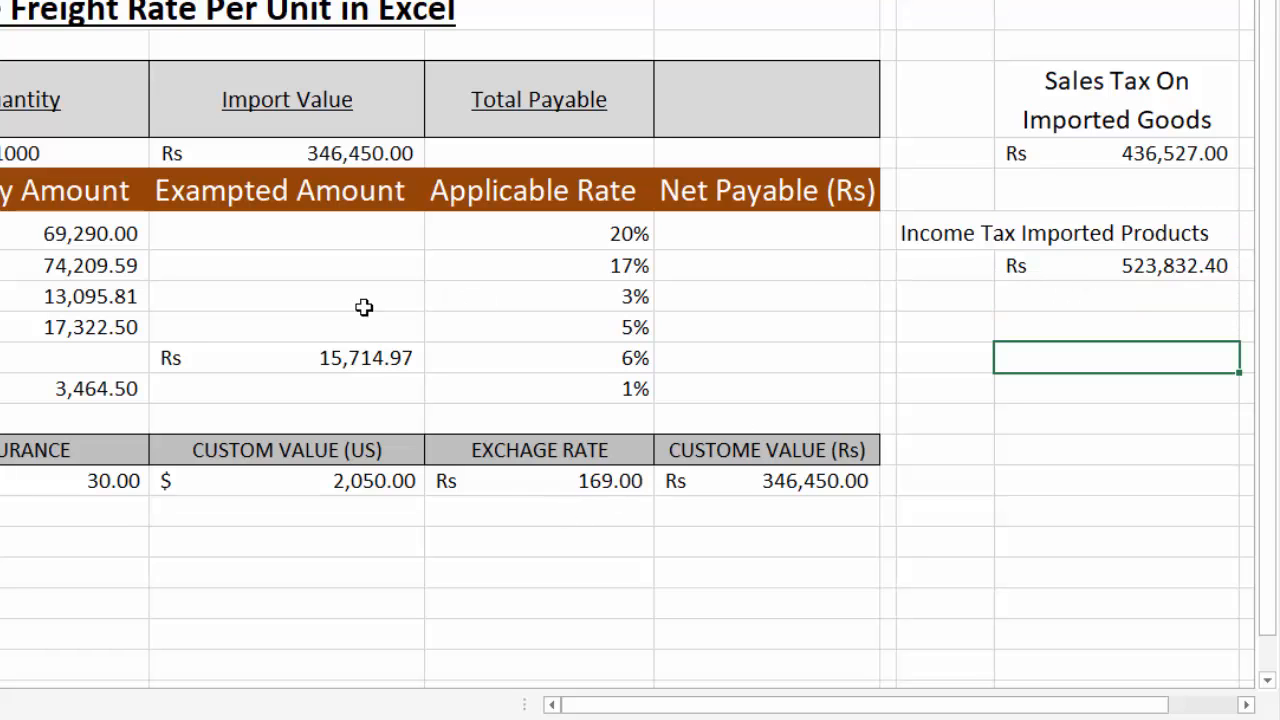
- Calculate the Income Tax statutory amount in C10 from the income tax base and its rate with =I7*B10
click(97, 360)
text(=)
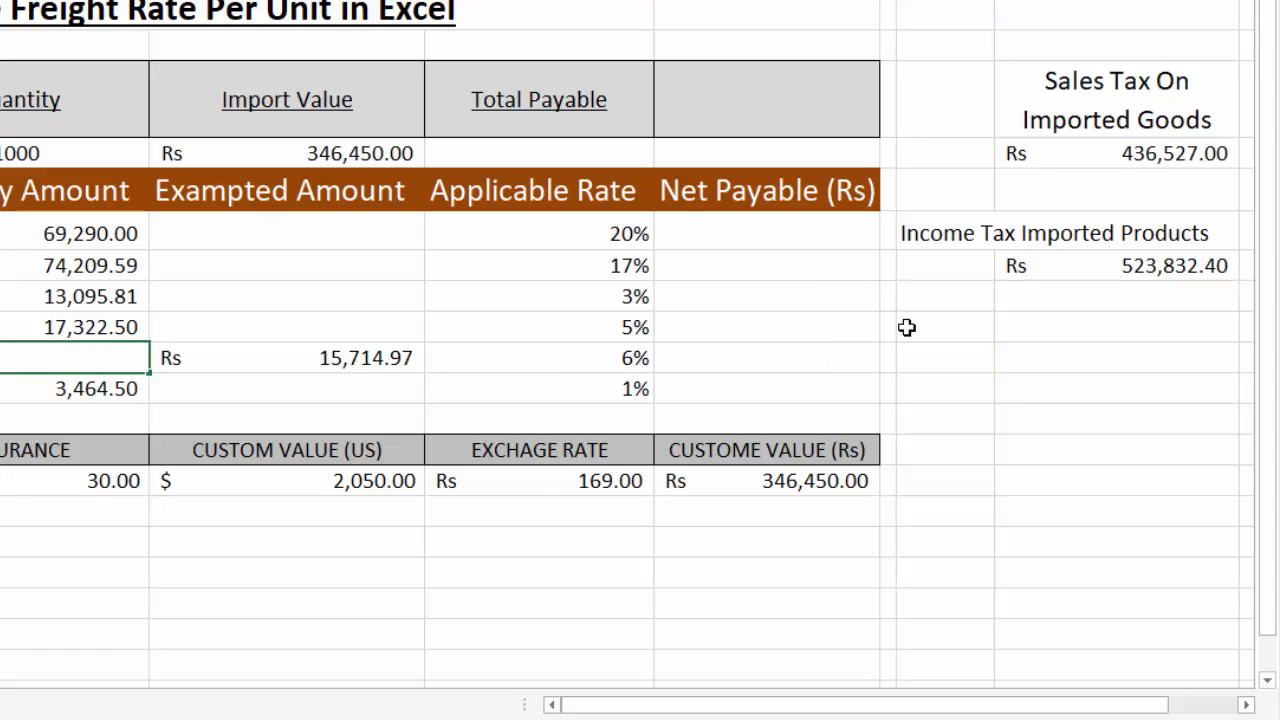
click(1118, 260)
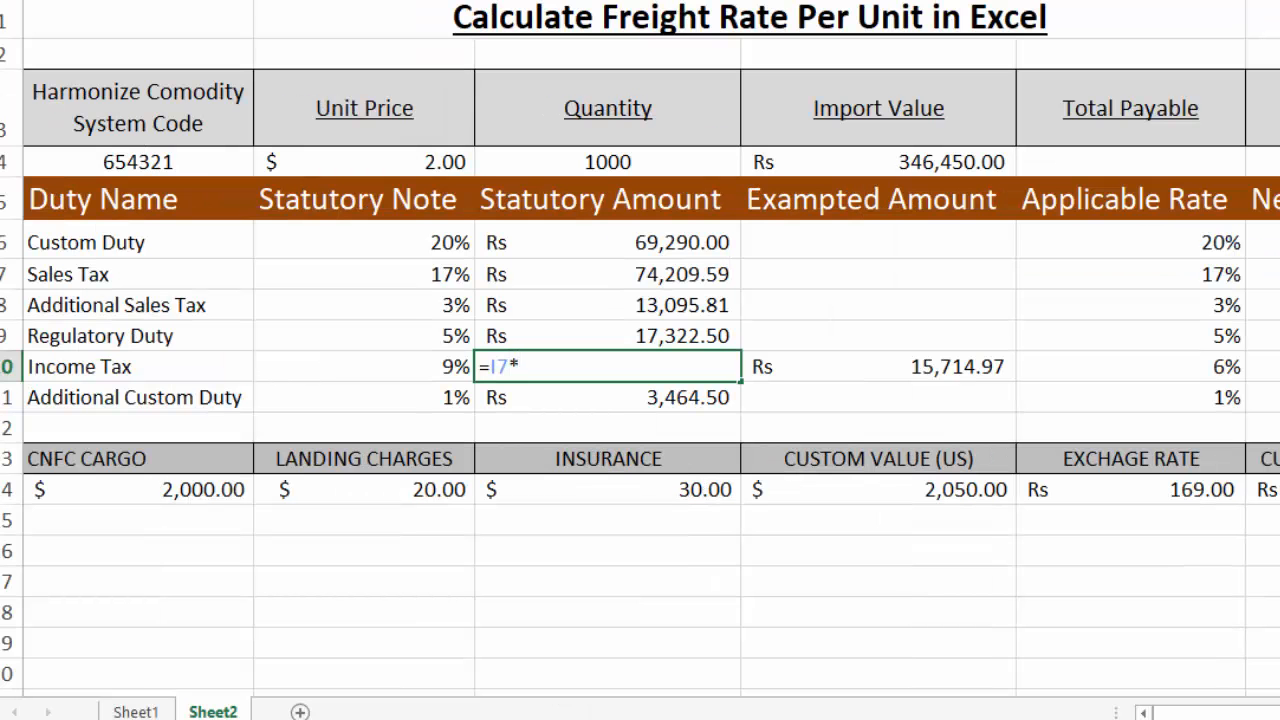
text(*)
click(428, 360)
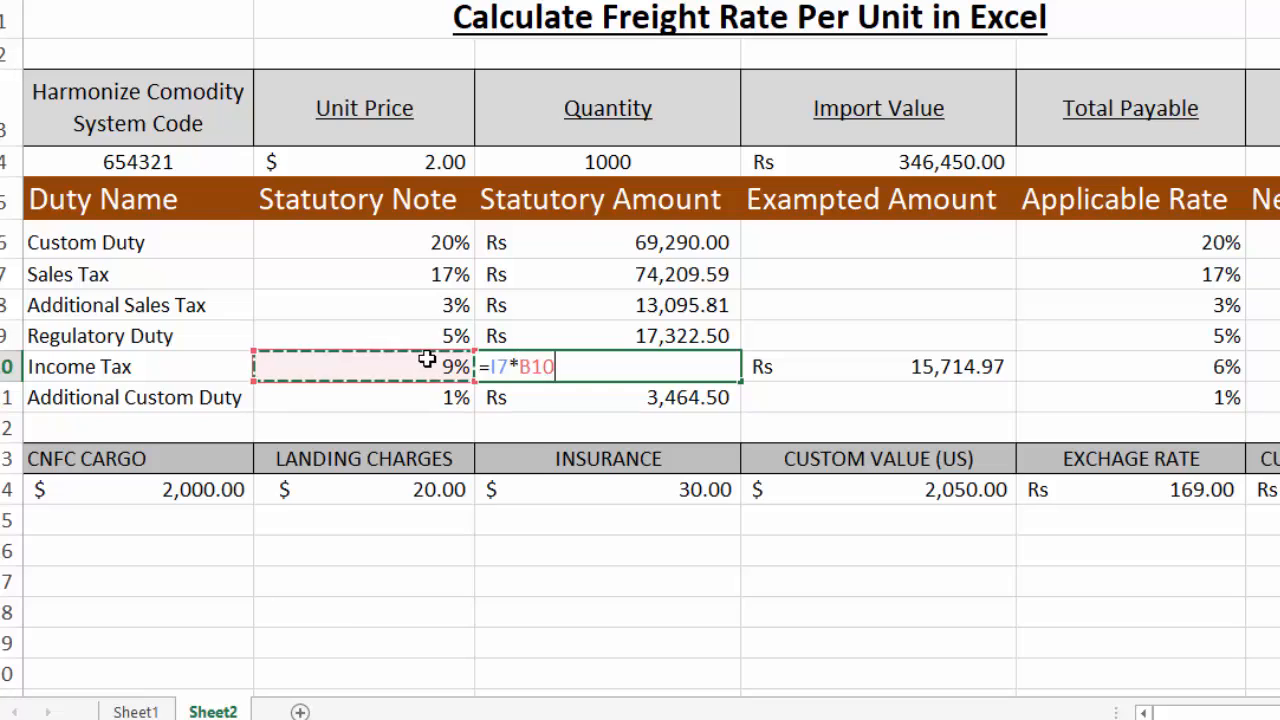
key(Return)
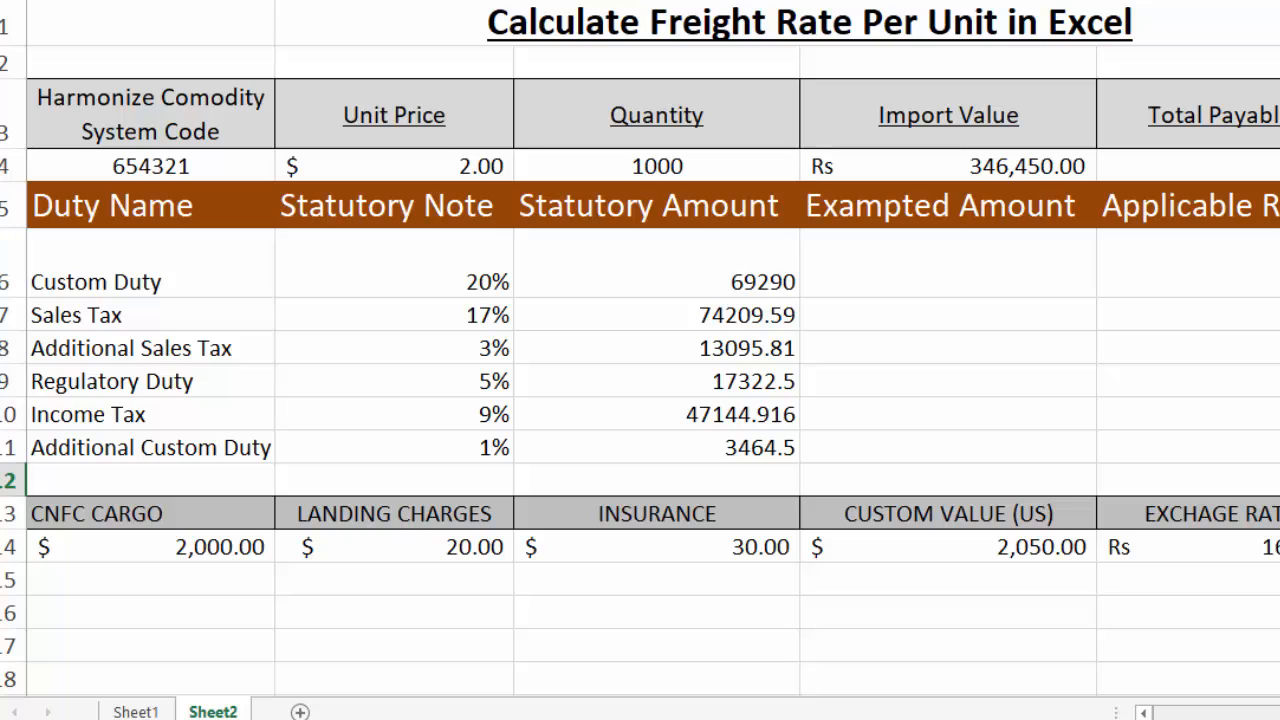
- Calculate the Income Tax exempted amount in D10 as 3% of the income tax base with =I7*3%
click(1023, 414)
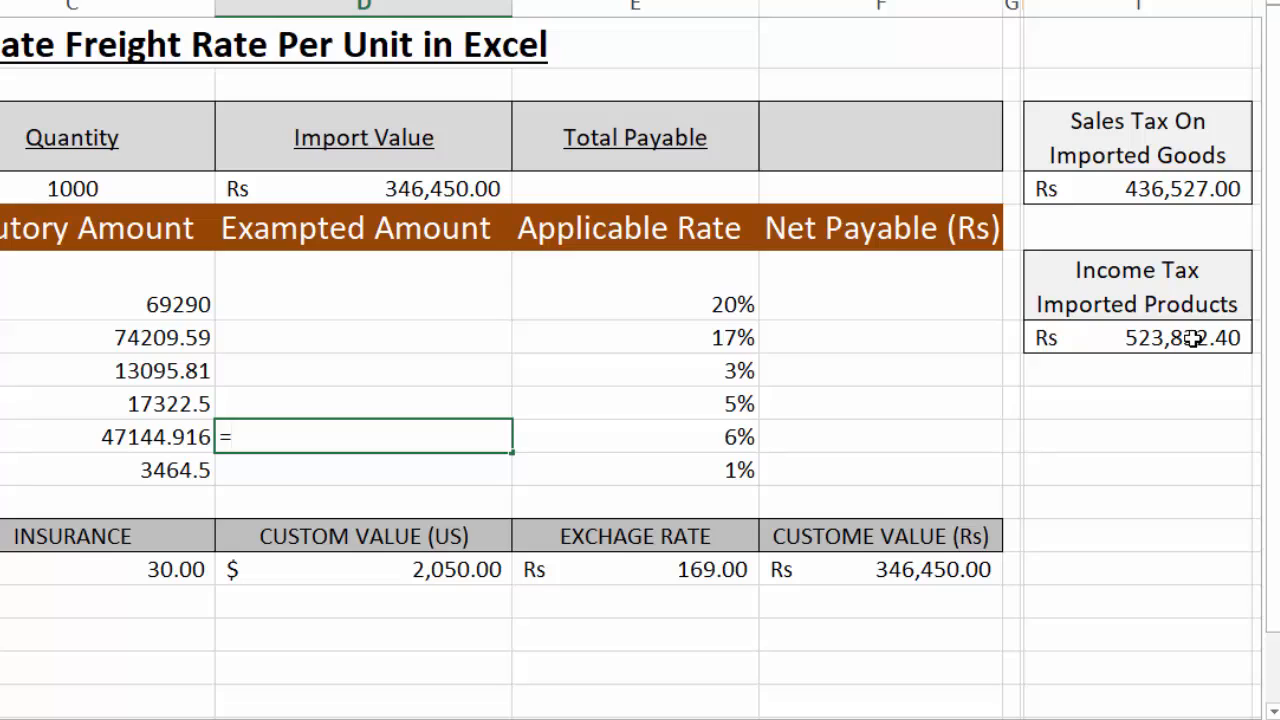
click(1193, 338)
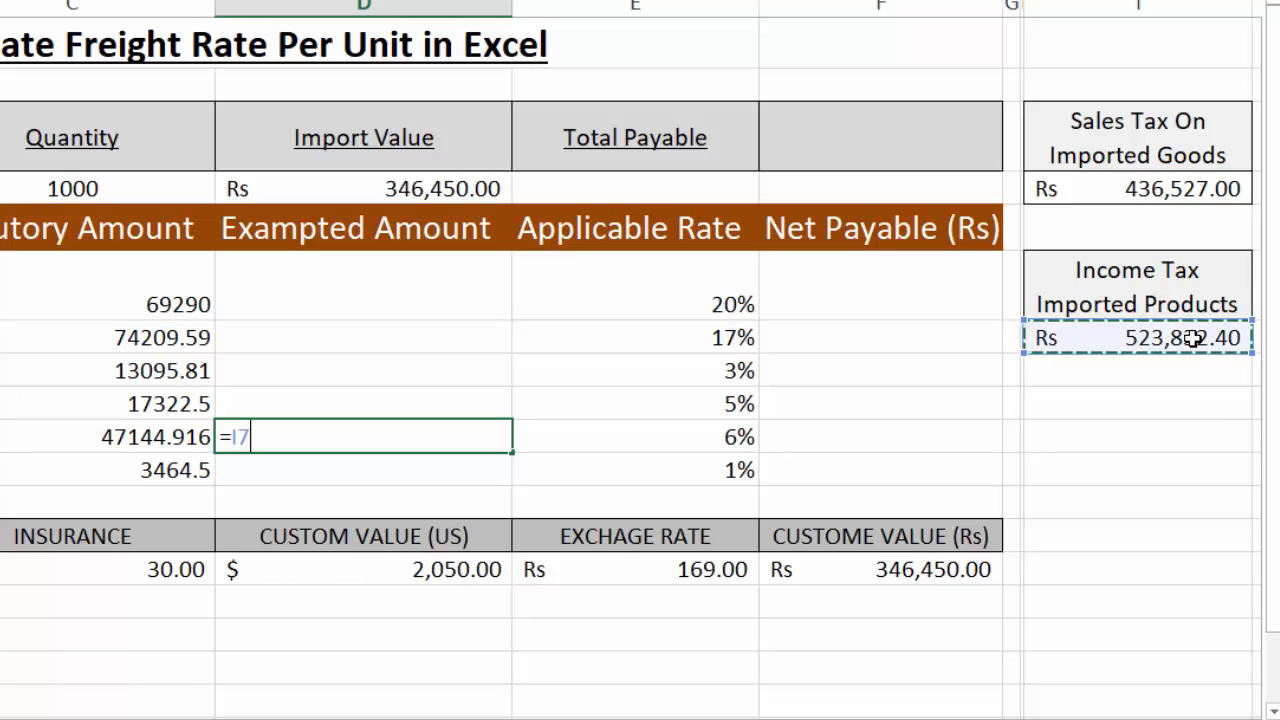
text(*)
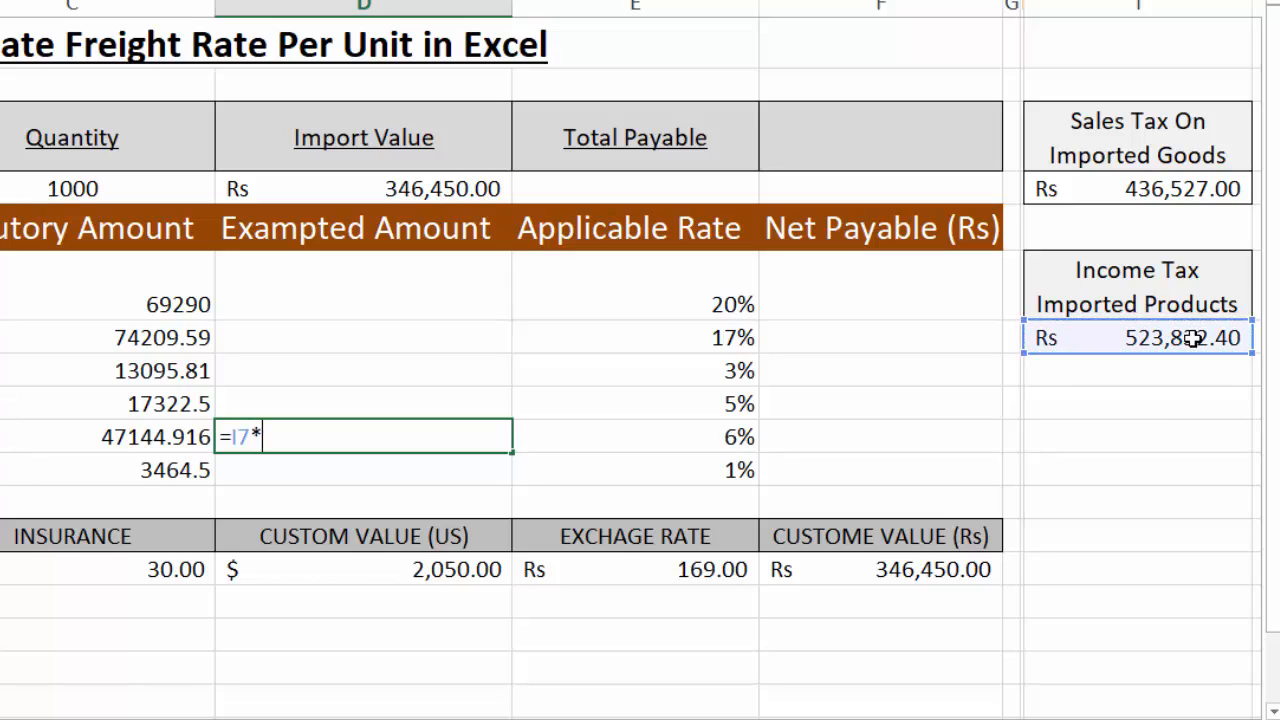
text(3%)
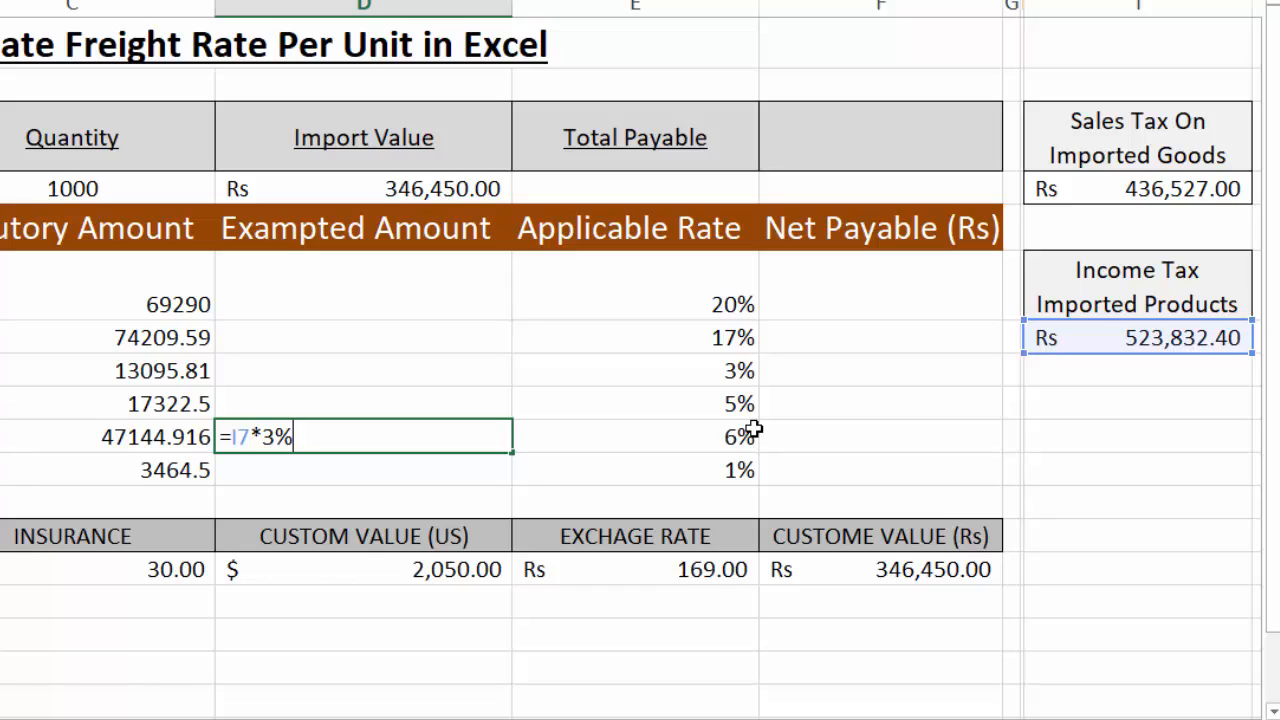
key(Return)
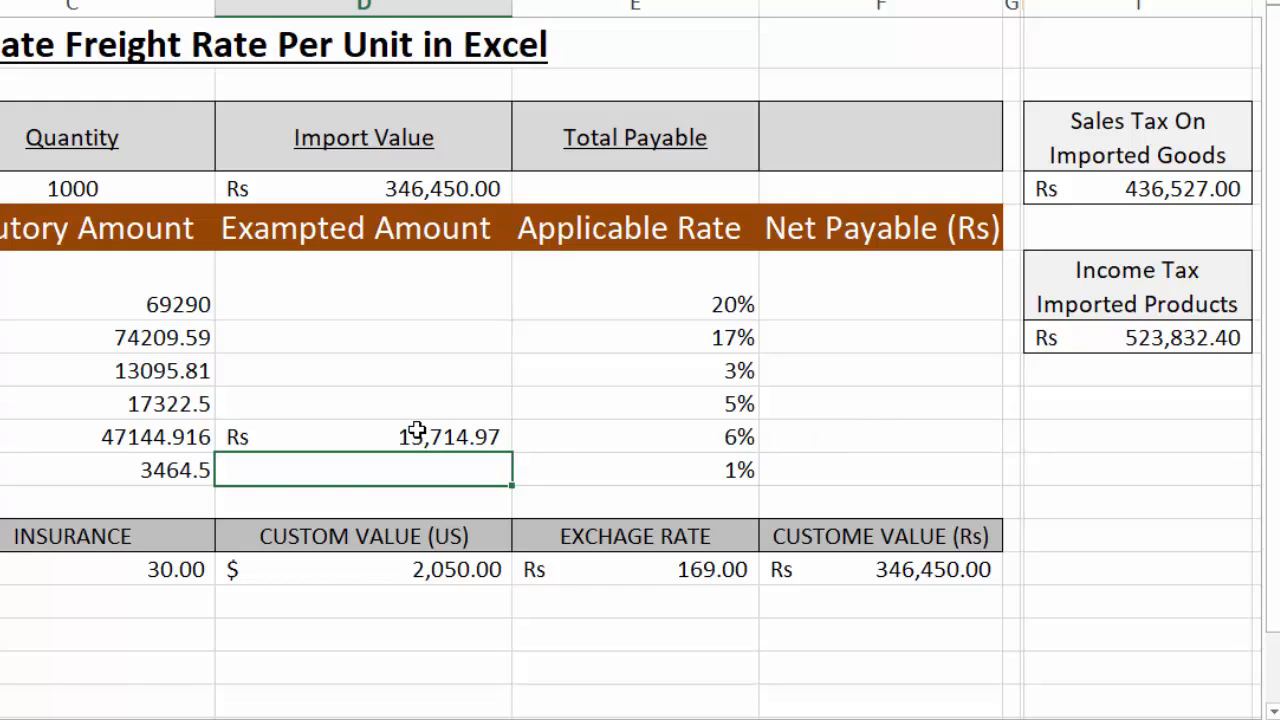
- Format the statutory amounts in C6:C11 as Accounting with the Rs symbol and two decimal places
click(148, 281)
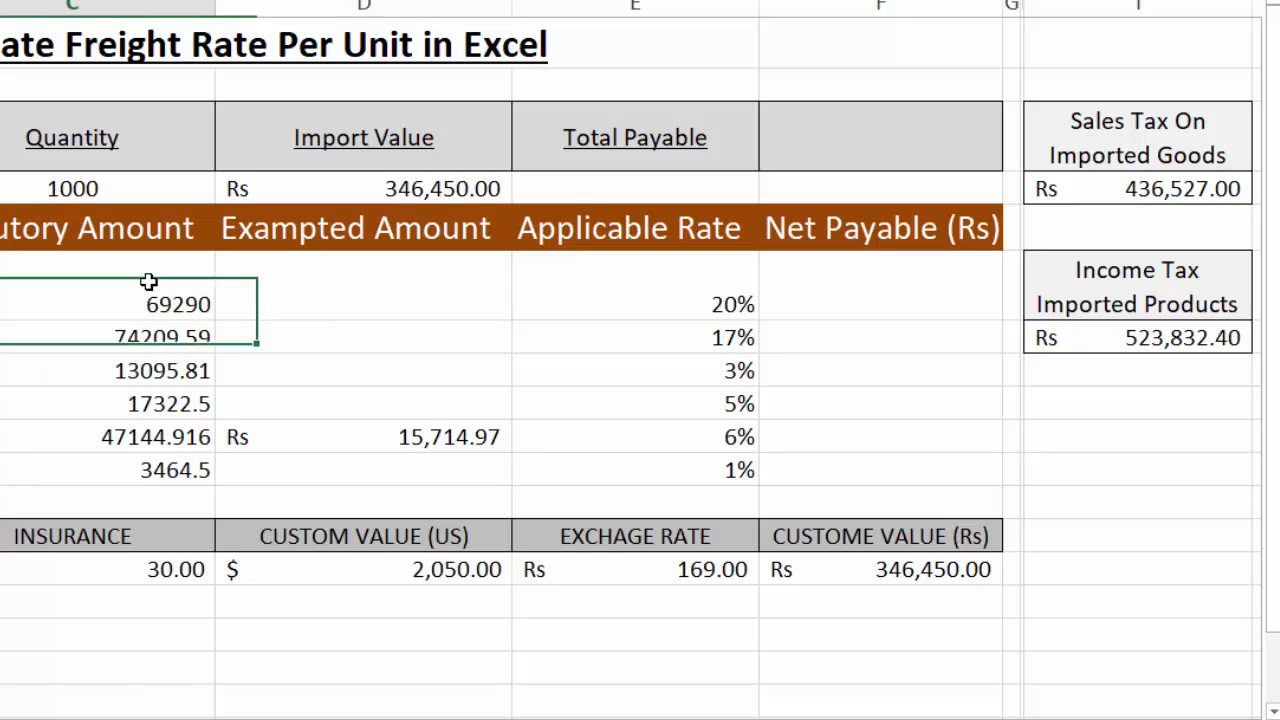
drag(148, 281, 126, 466)
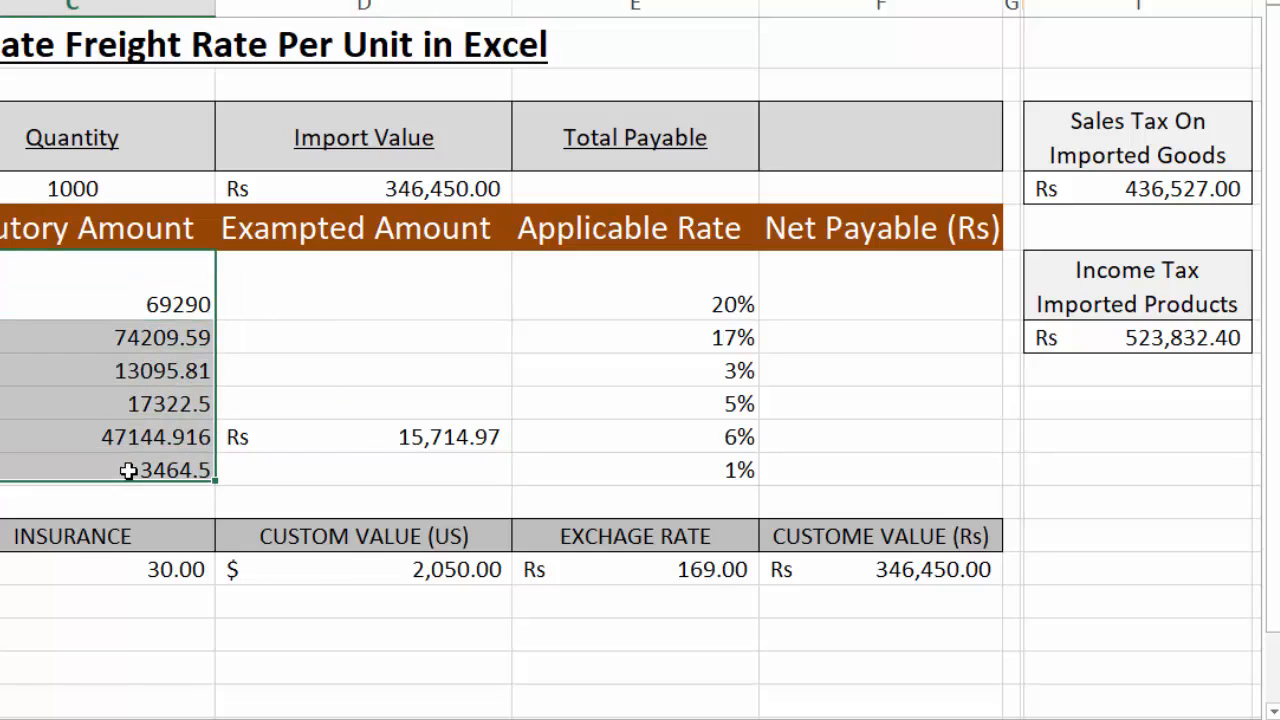
click(313, 68)
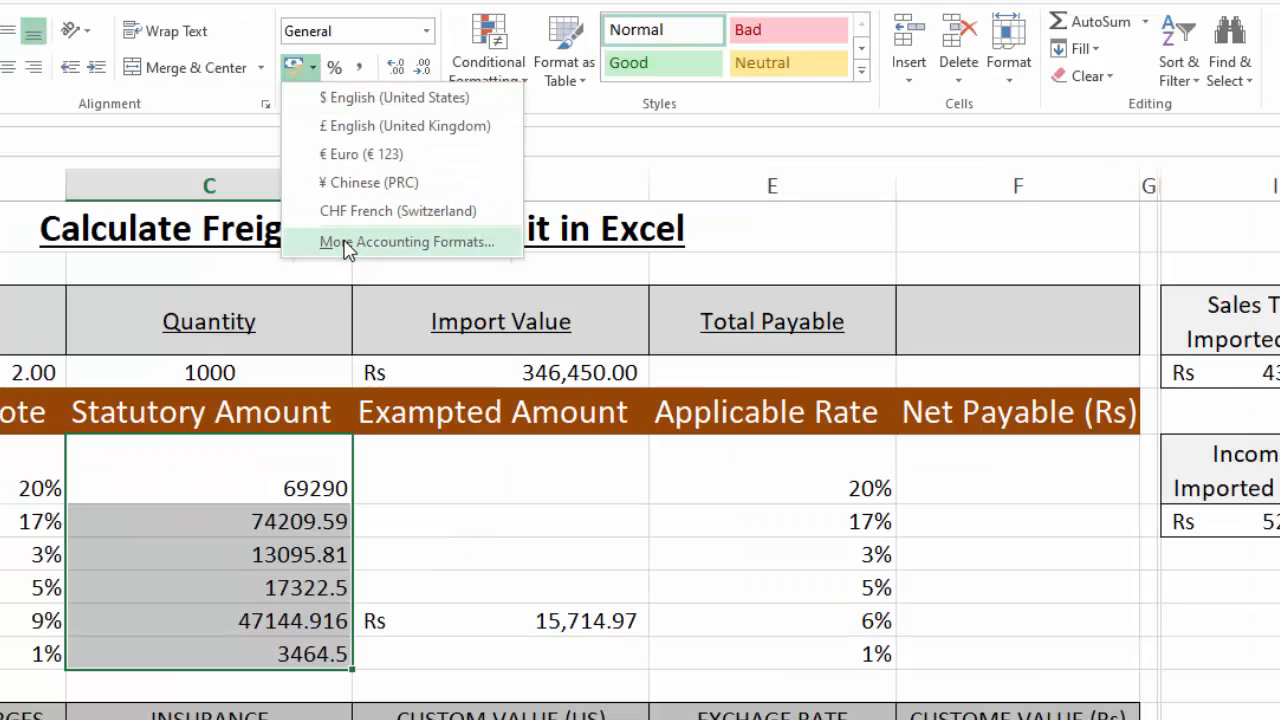
click(345, 244)
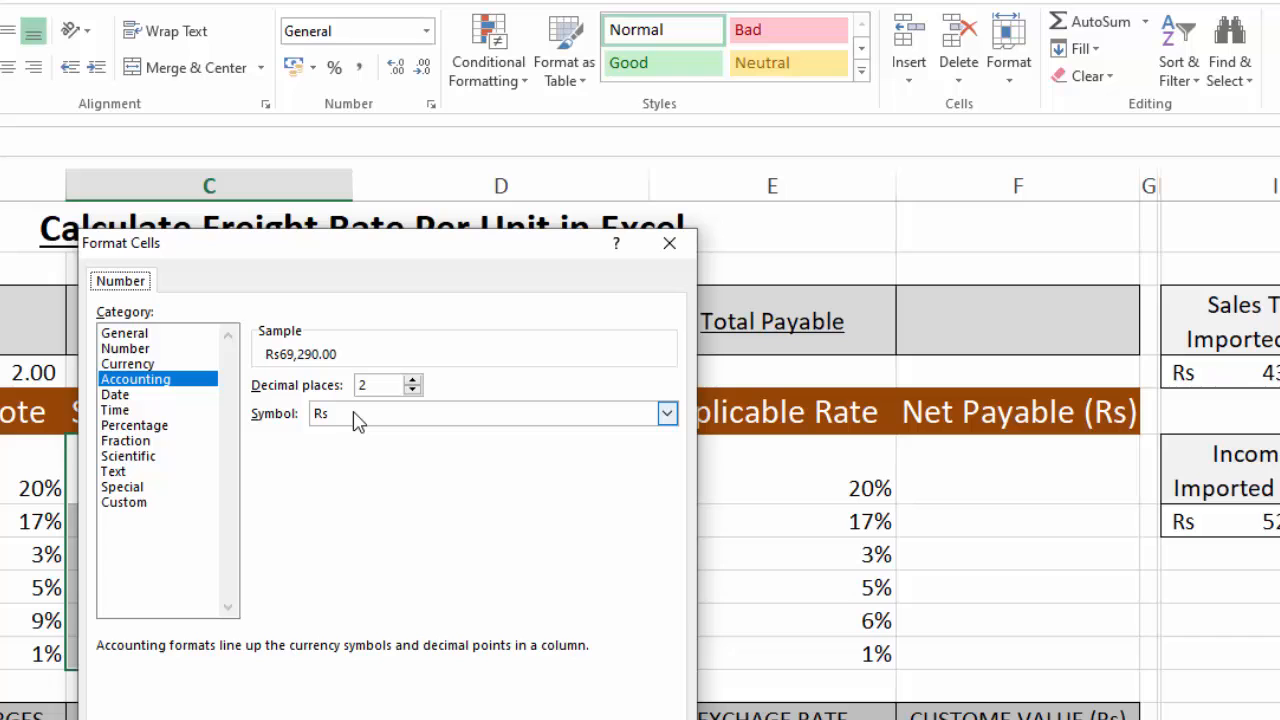
click(545, 719)
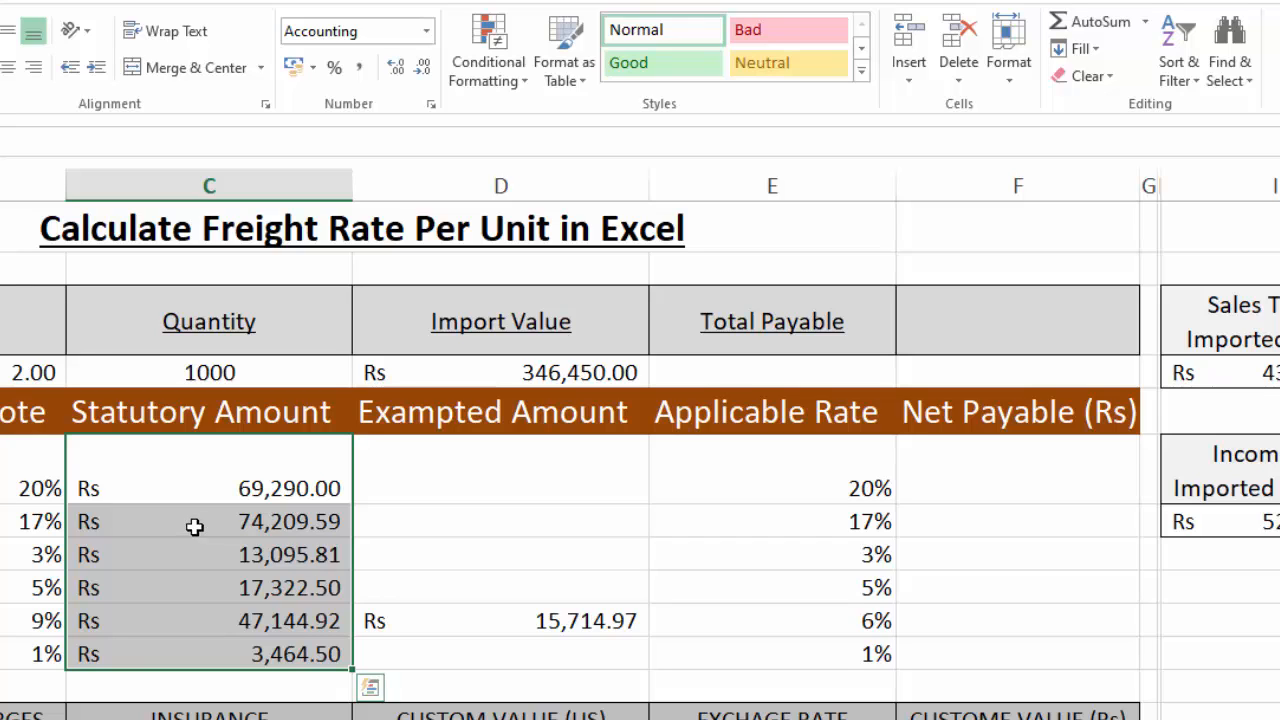
- Calculate the Total Payable in E4 by summing the statutory amounts with =SUM(C6:C11)
click(681, 368)
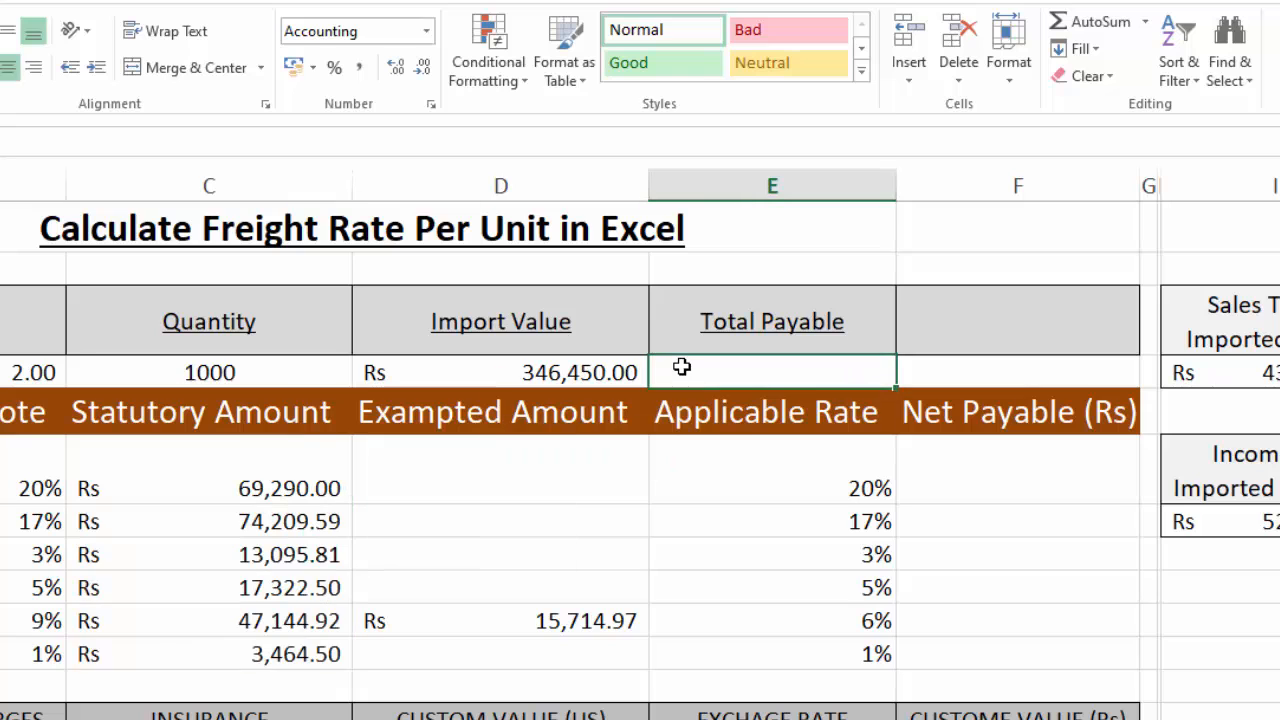
text(=)
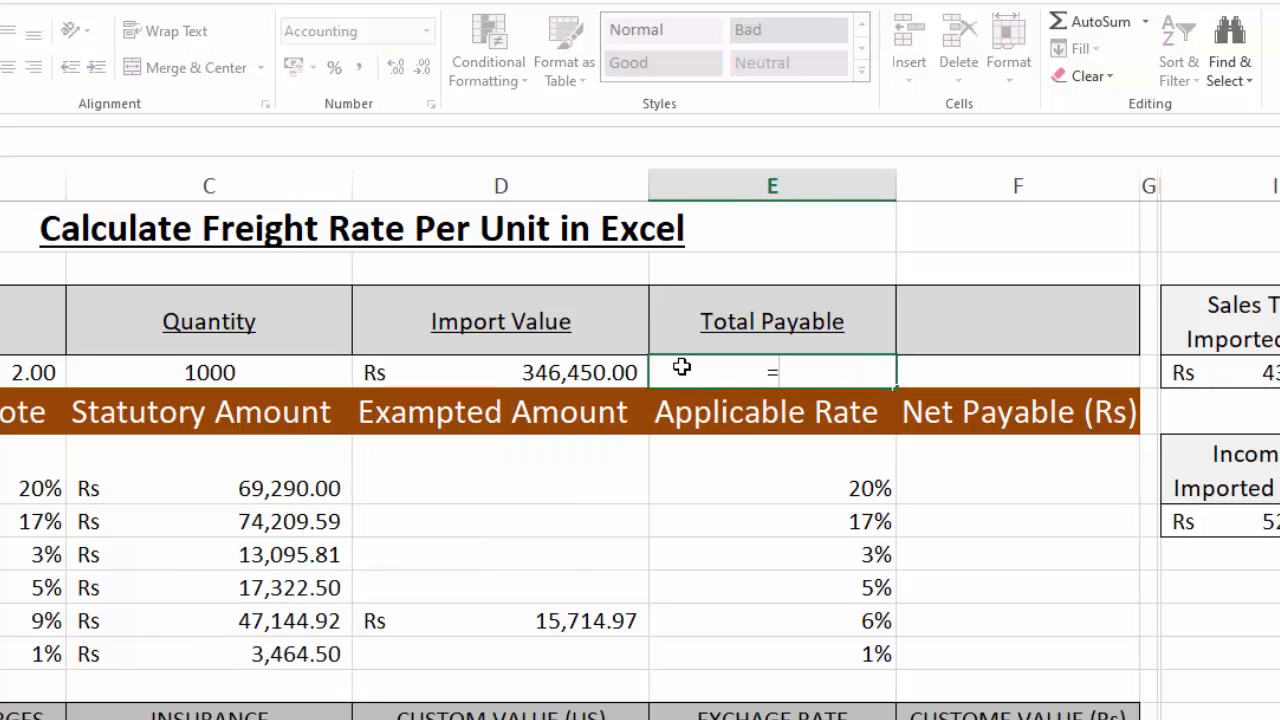
text(s)
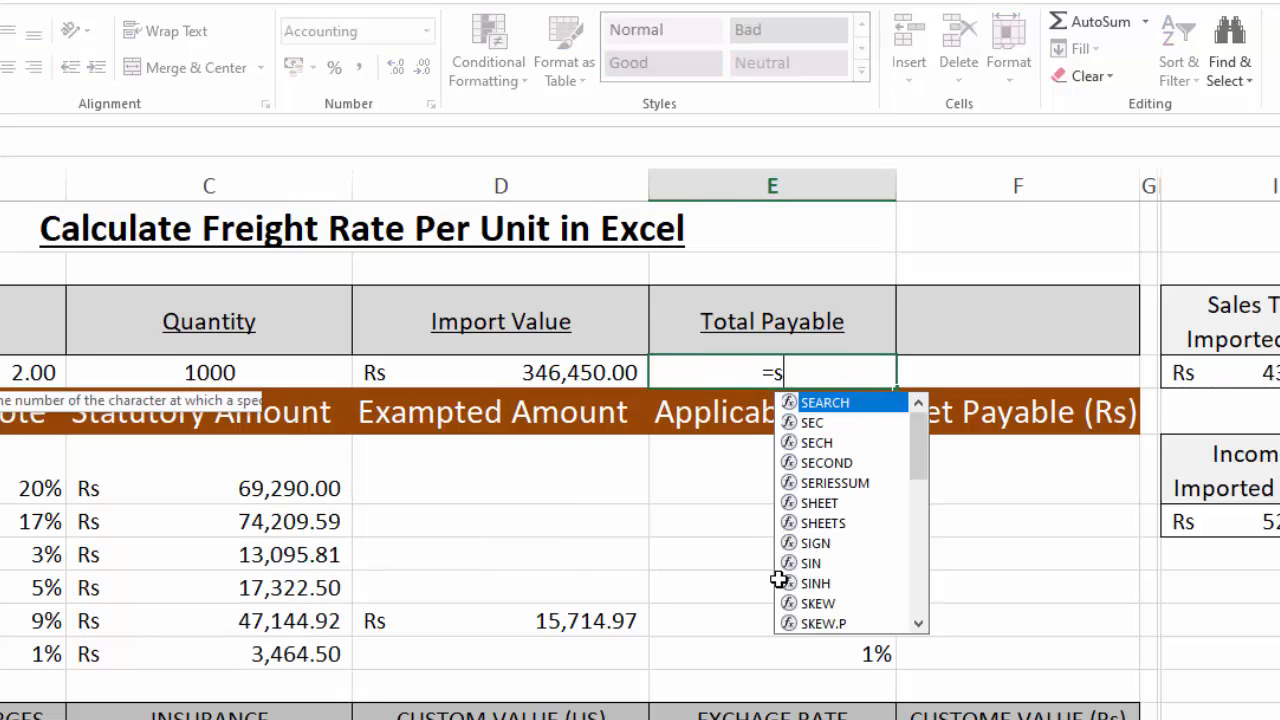
text(um()
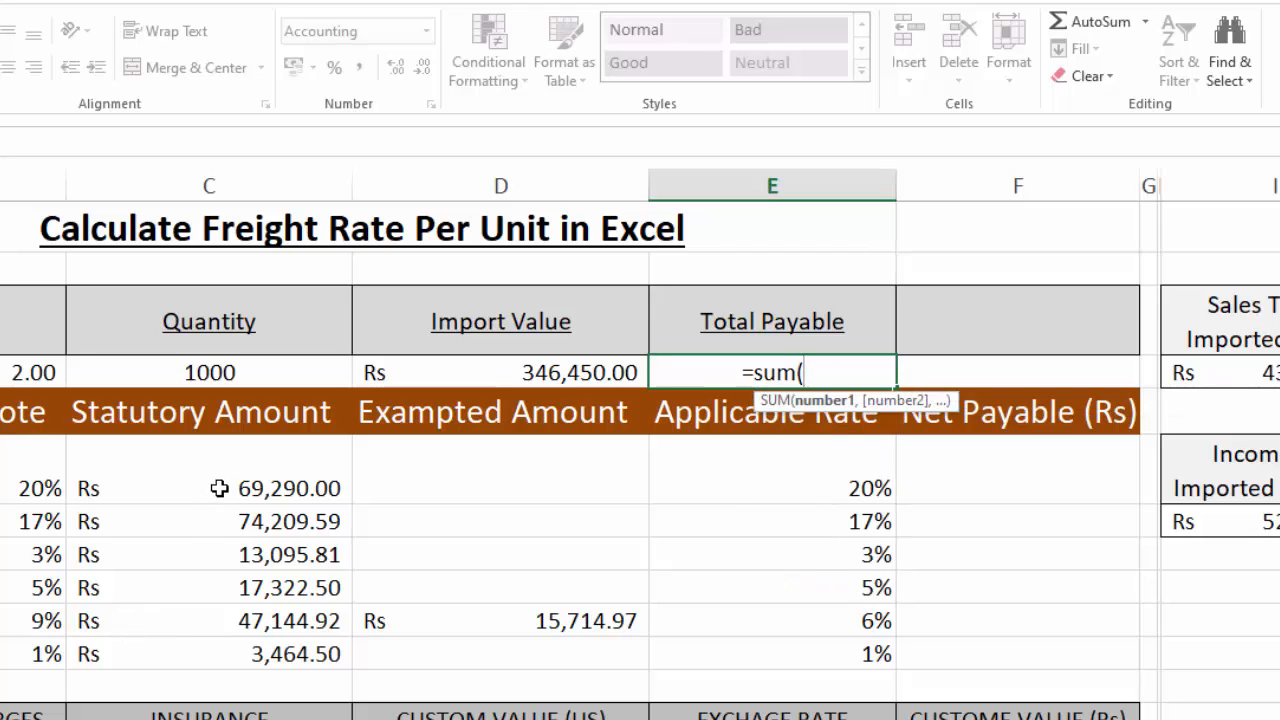
drag(207, 500, 224, 645)
text())
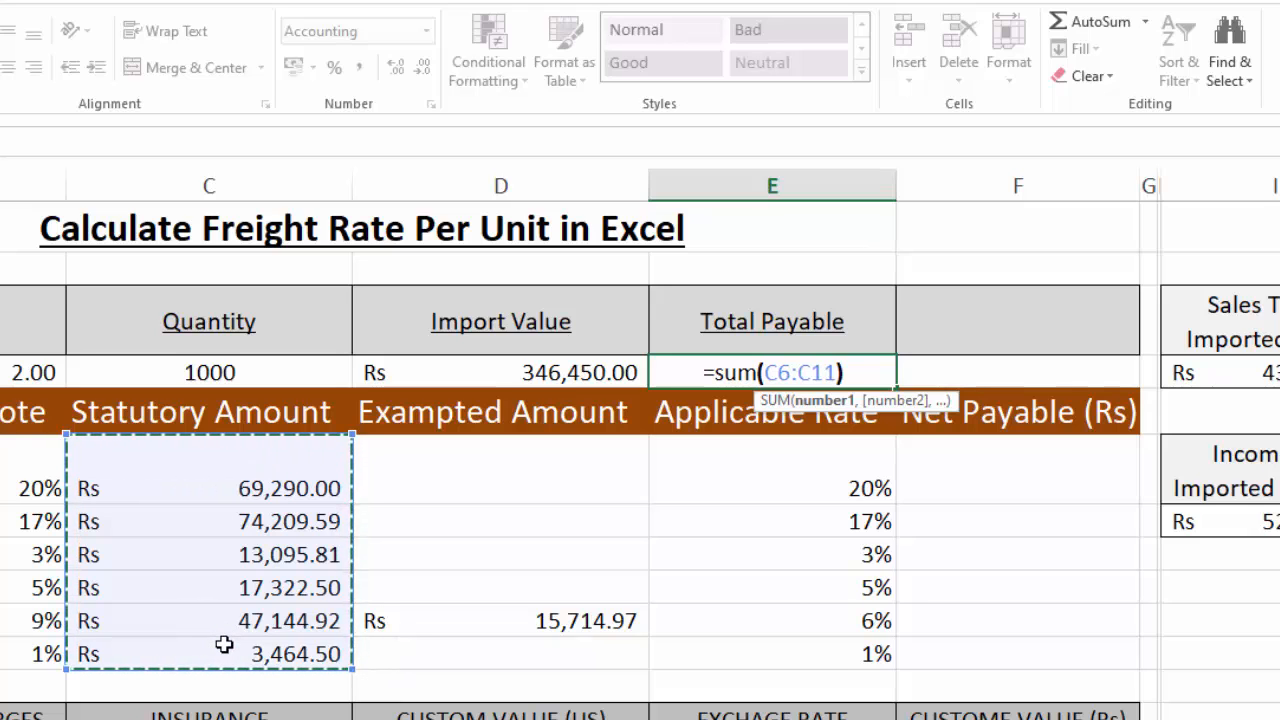
key(Return)
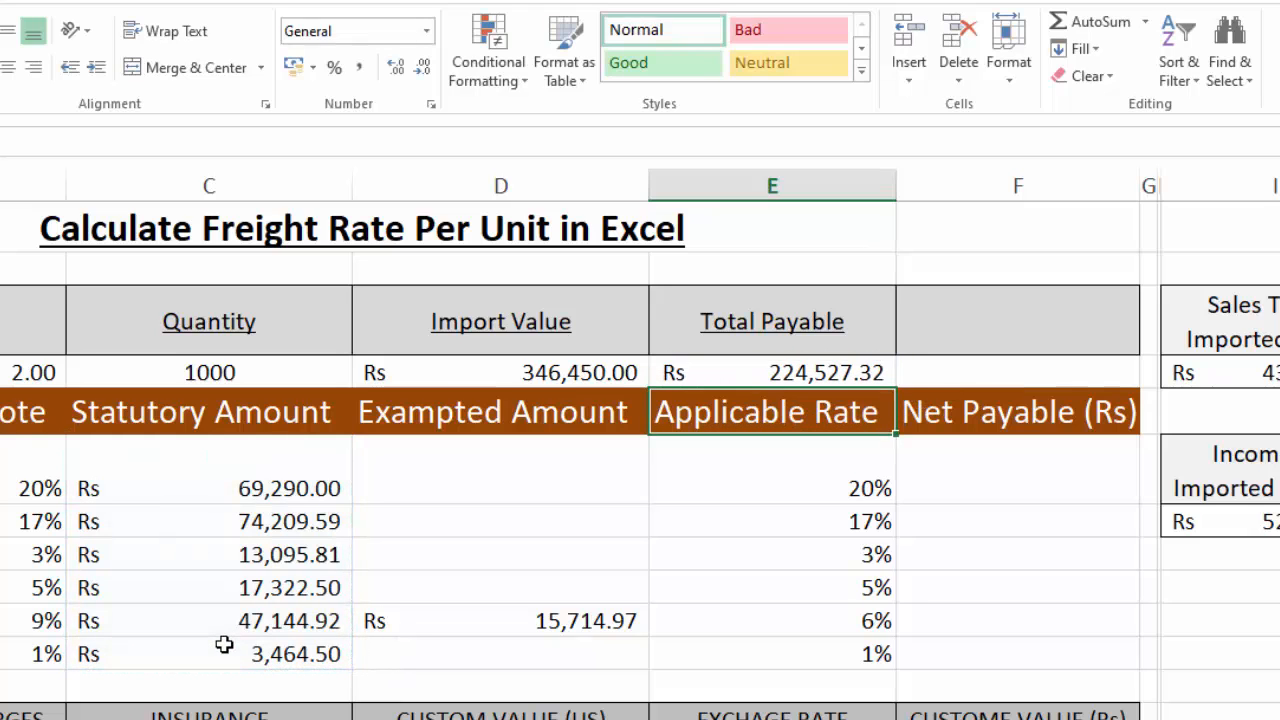
click(799, 362)
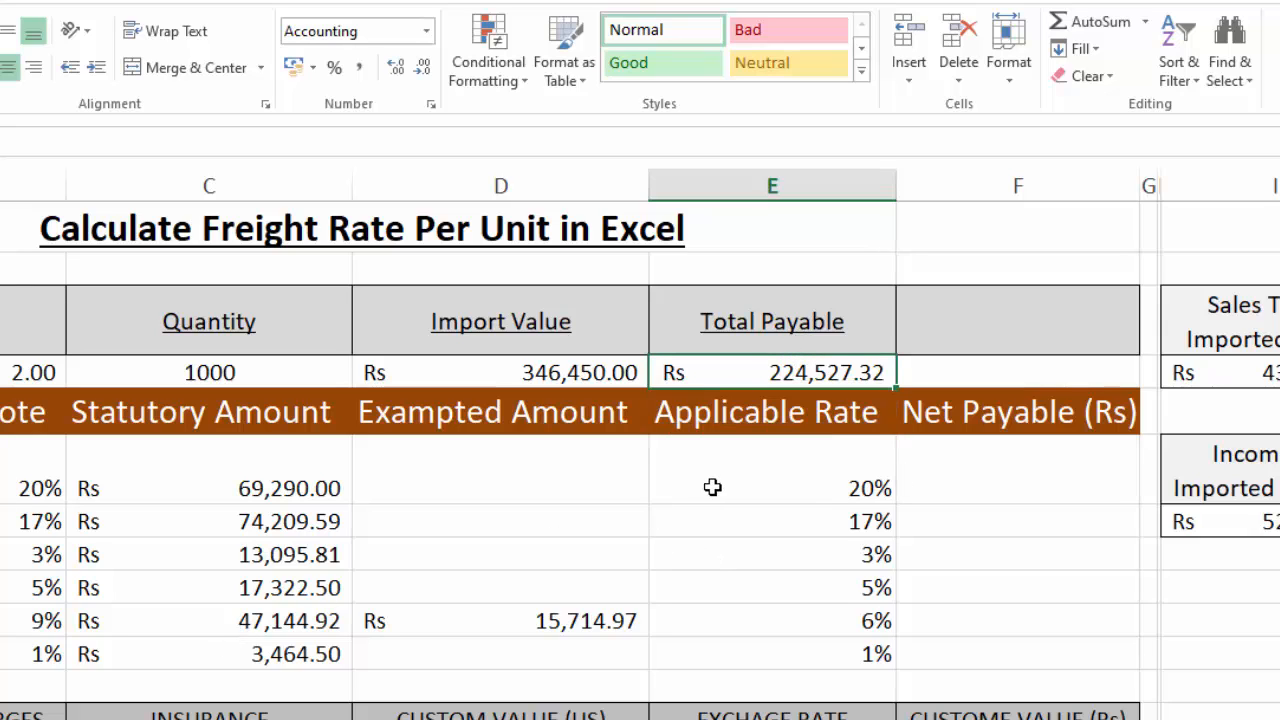
- Fill the Net Payable for Custom Duty and Sales Tax from their statutory amounts with =C6 in F6 and =C7 in F7
click(976, 475)
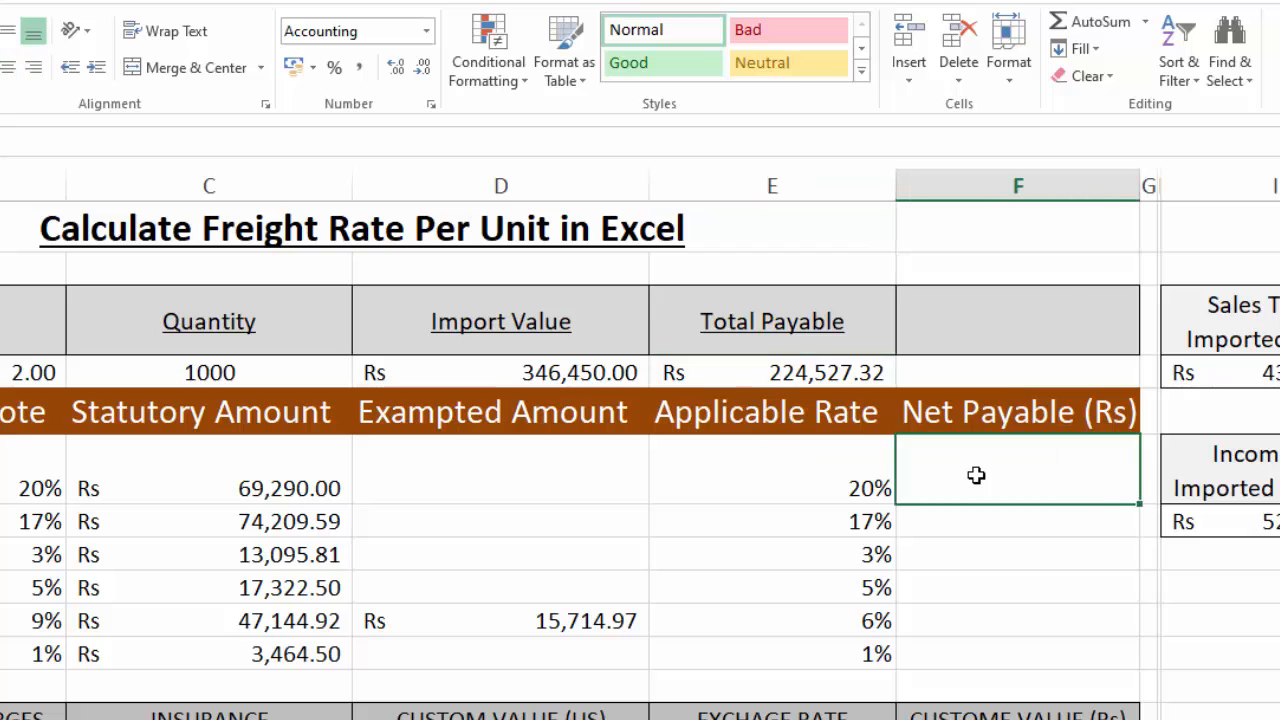
text(=)
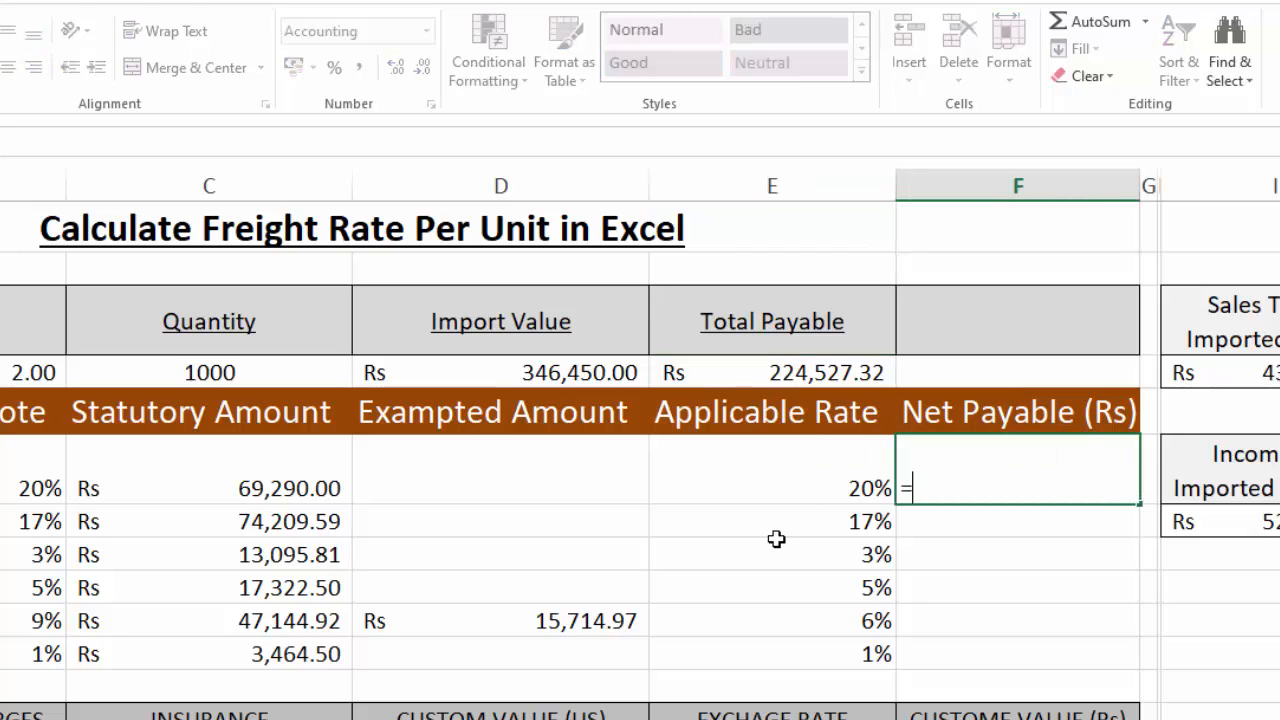
click(220, 487)
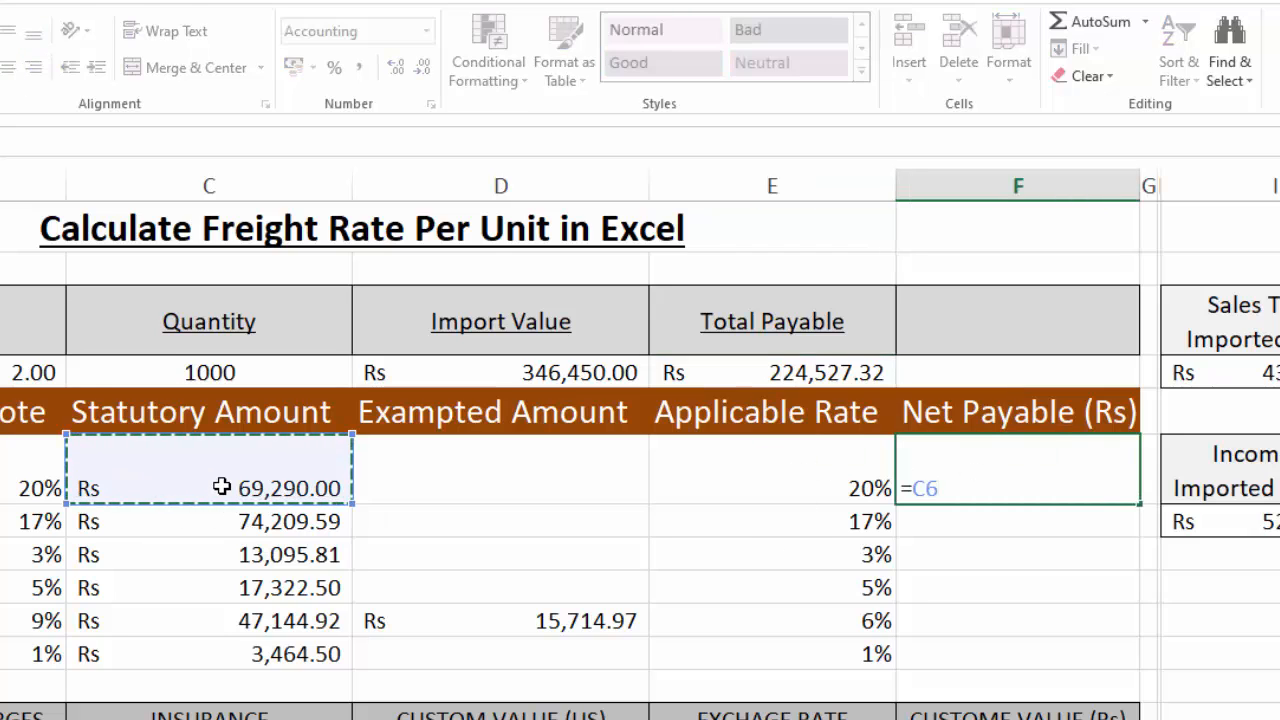
key(Return)
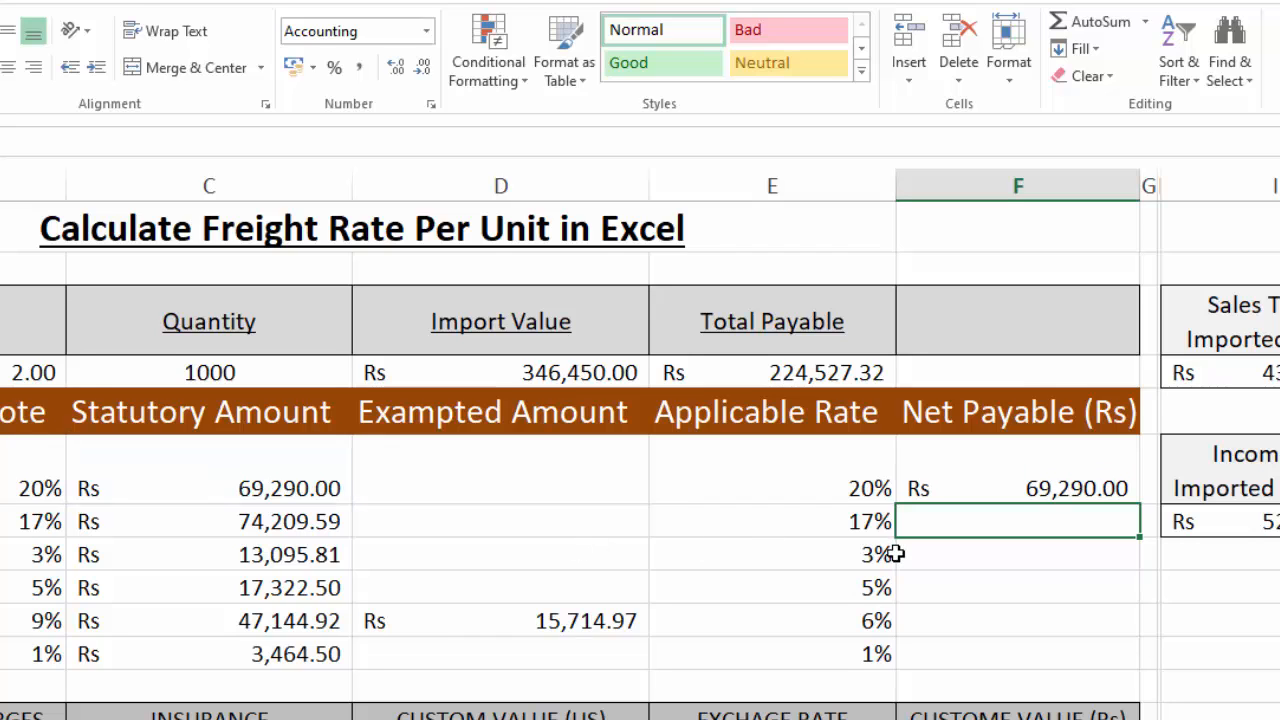
text(=)
click(270, 522)
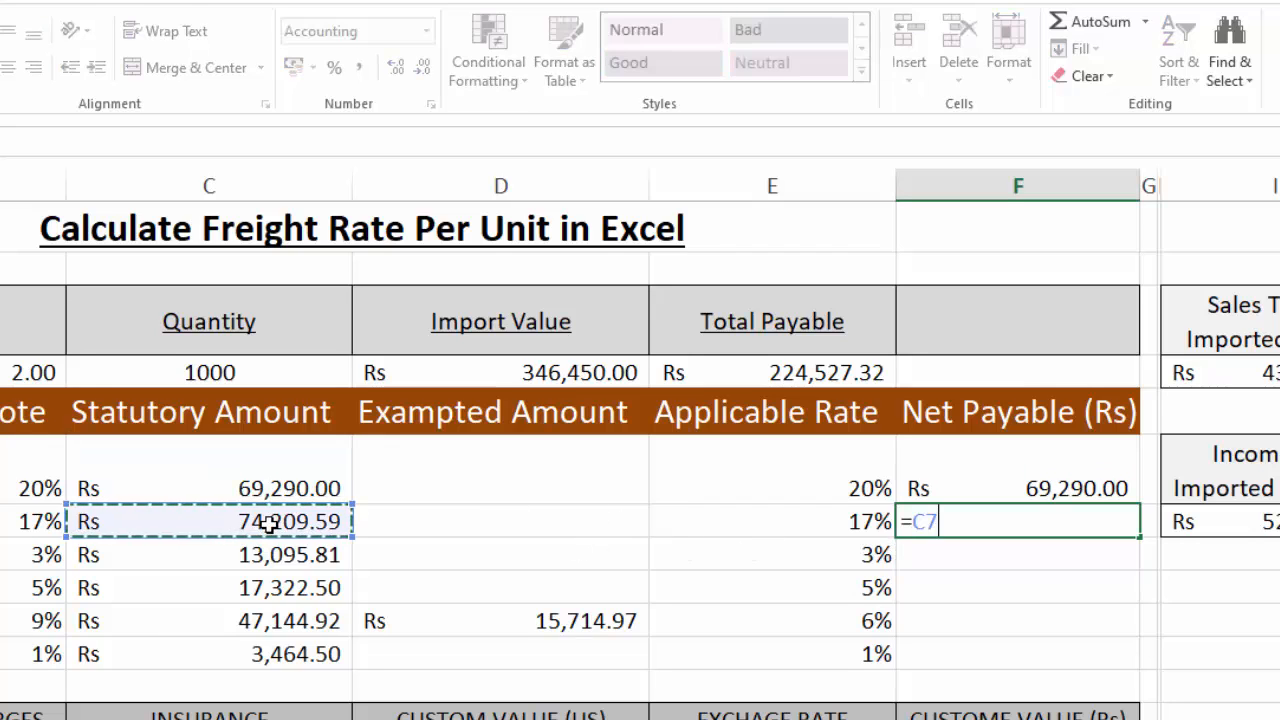
key(Return)
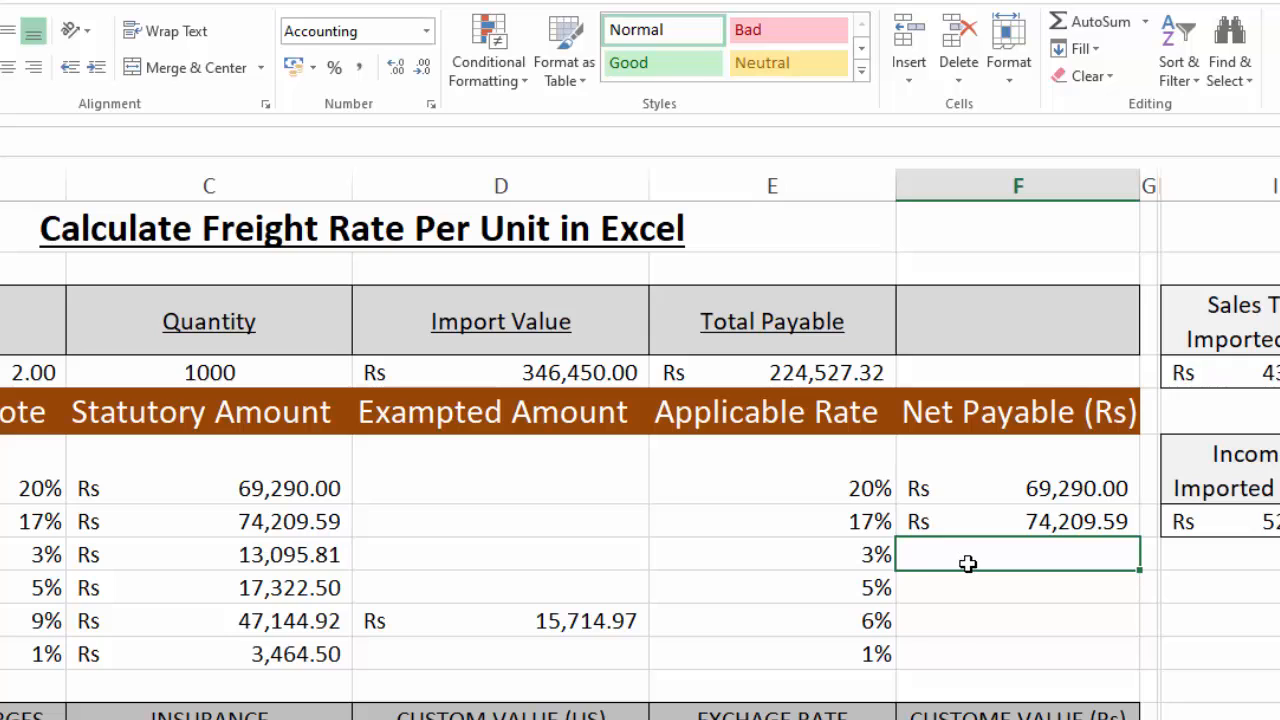
- Fill the Net Payable for Additional Sales Tax and Regulatory Duty with =C8 in F8 and =C9 in F9
text(=)
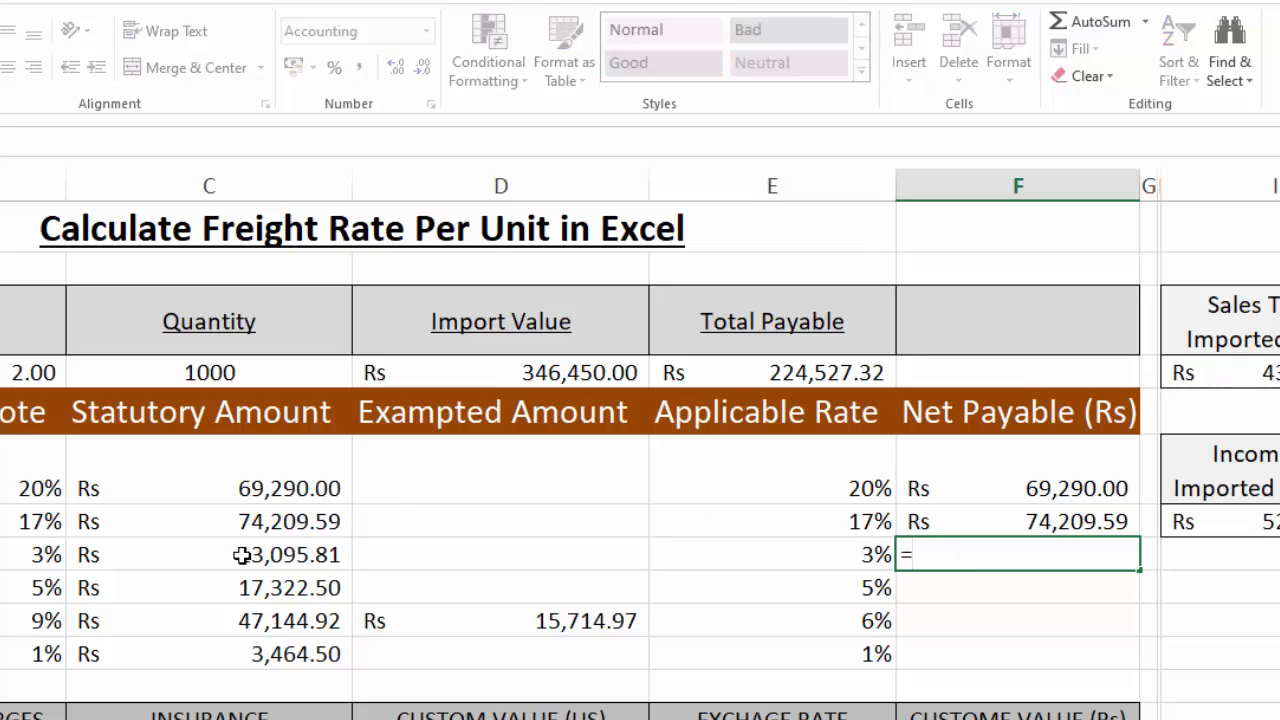
click(242, 556)
key(Return)
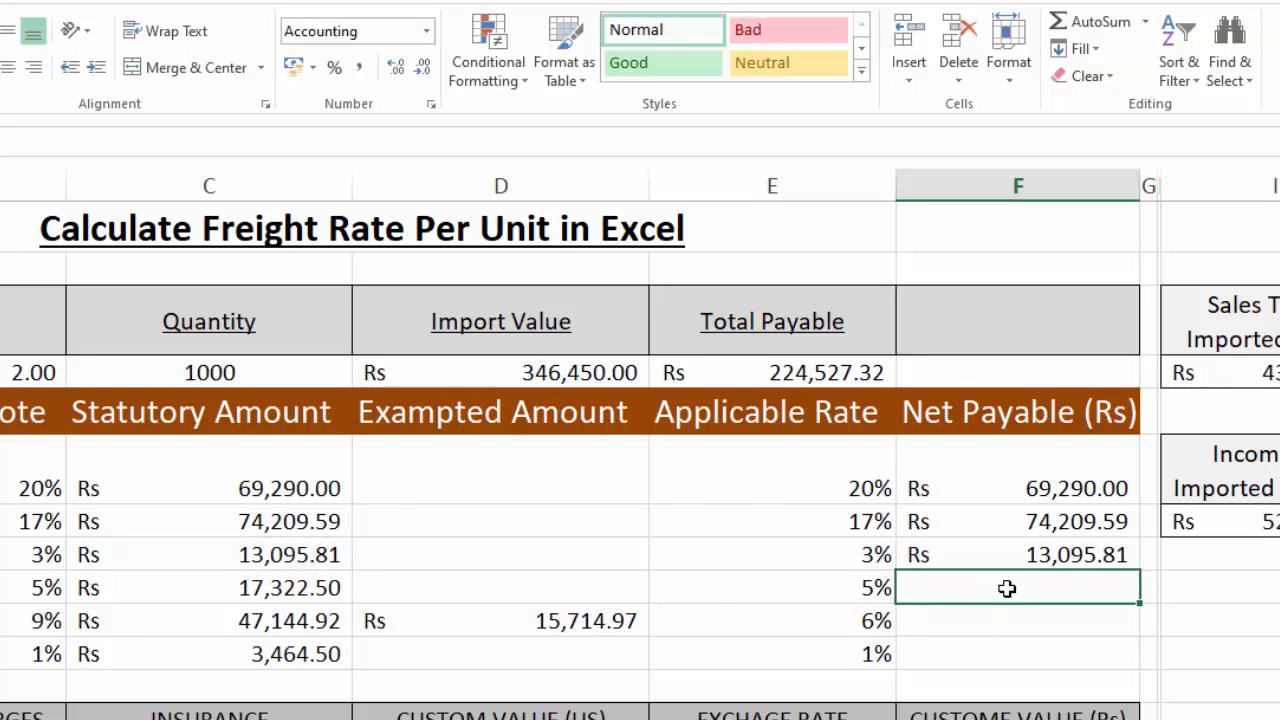
text(=)
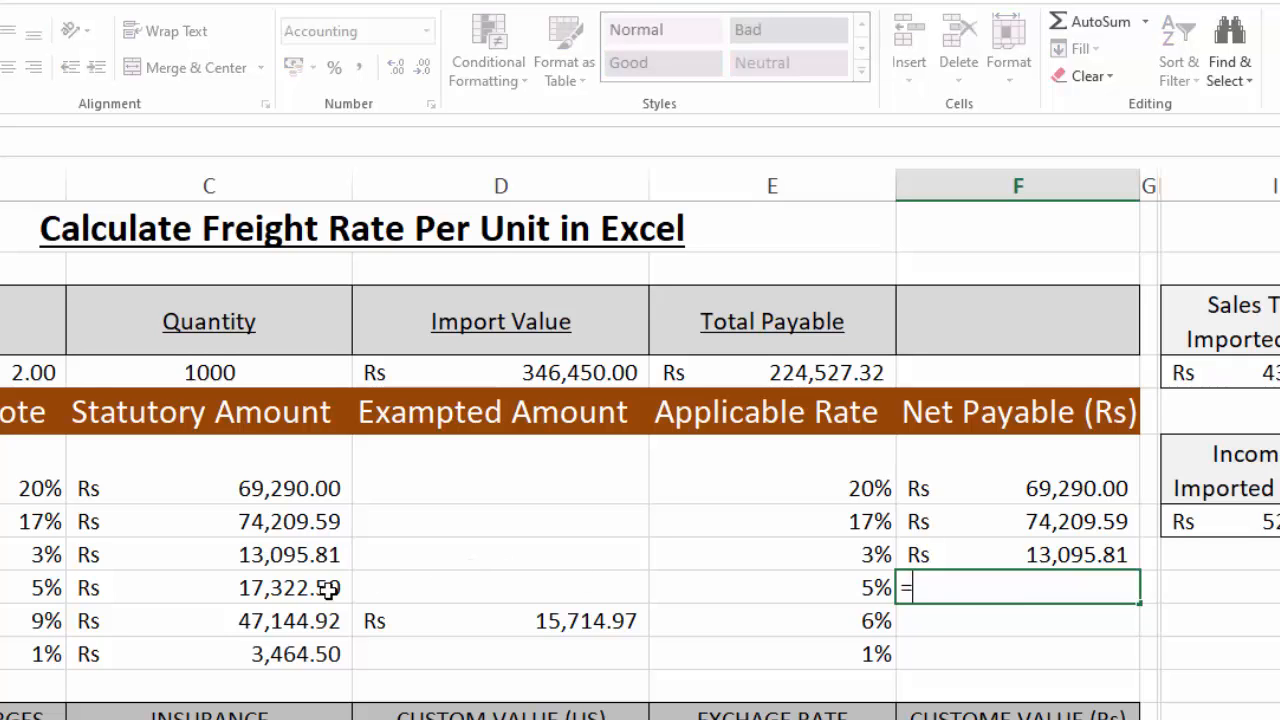
click(295, 588)
key(Return)
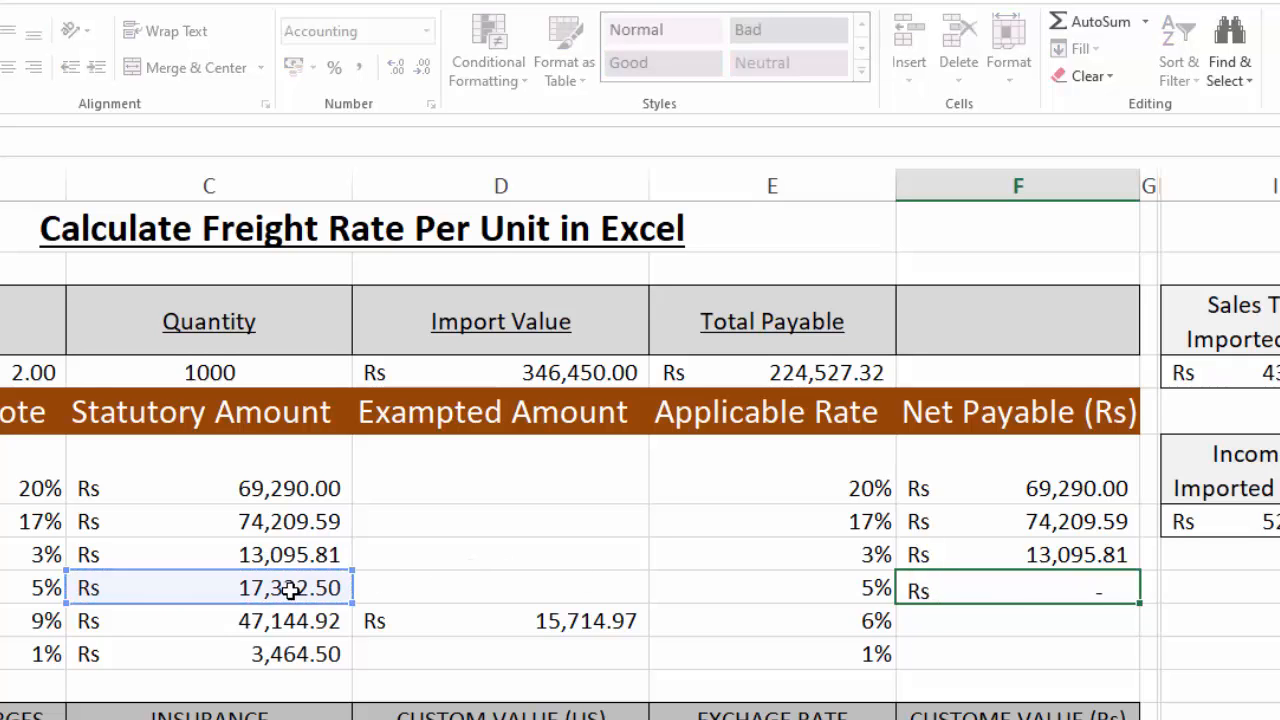
- Fill the Net Payable for Income Tax in F10 from its statutory amount with =C10
text(=)
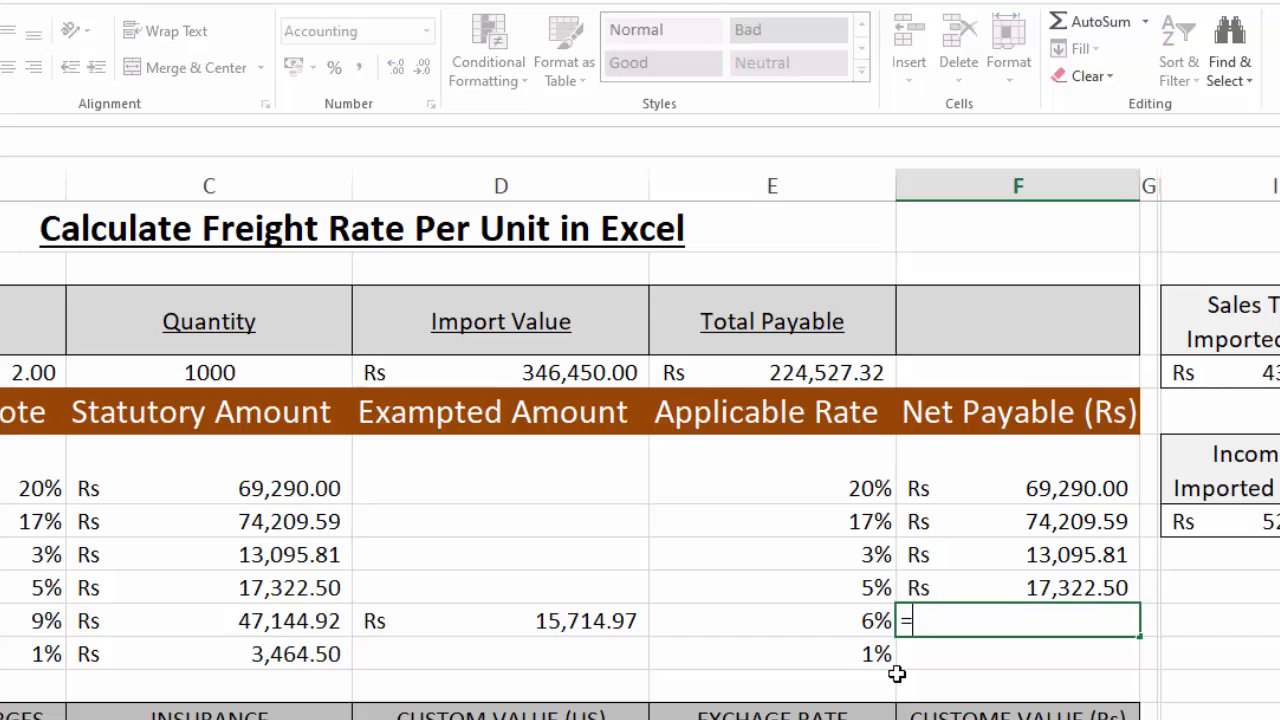
click(255, 621)
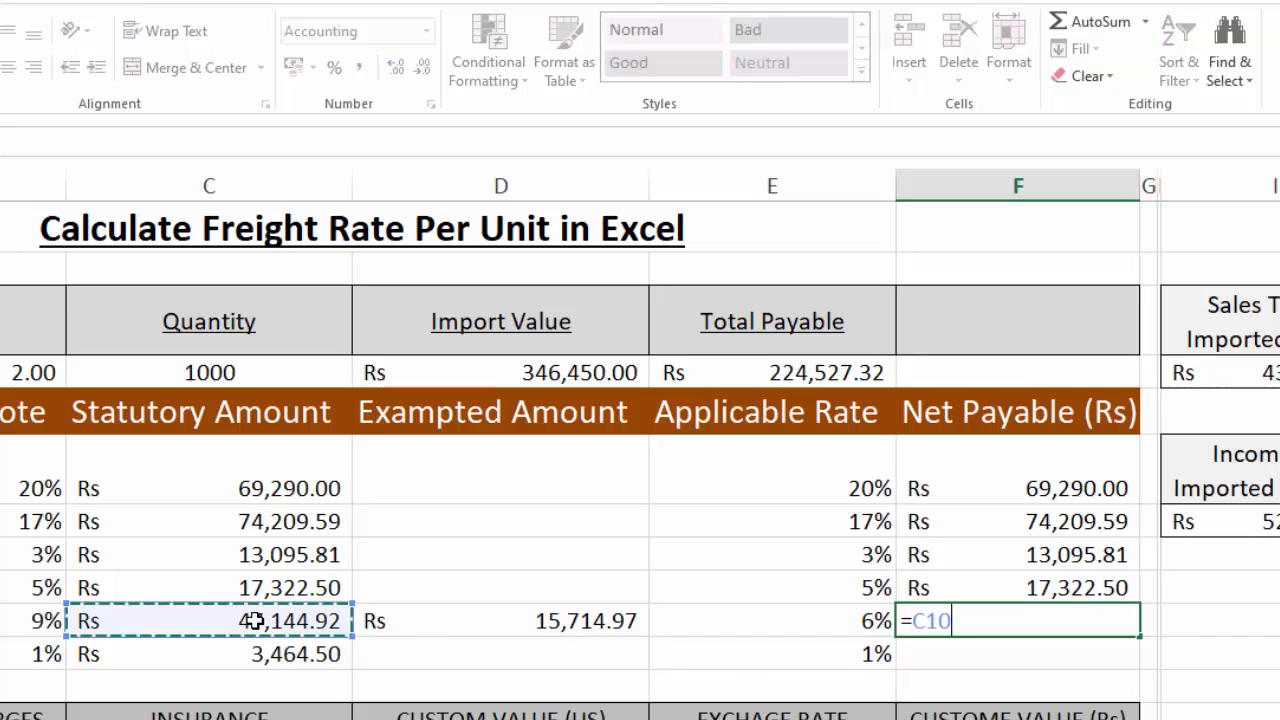
key(Return)
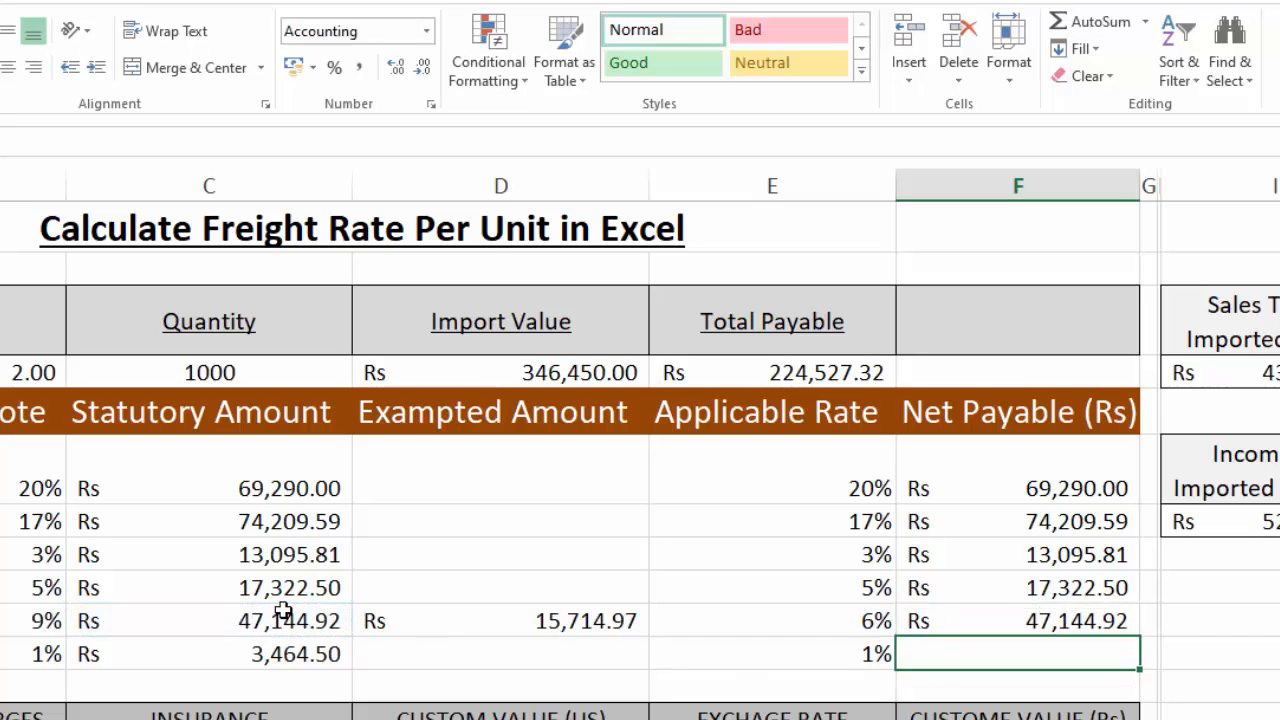
- Fill the Net Payable for the 1% charge in F11 from its statutory amount with =C11
text(=)
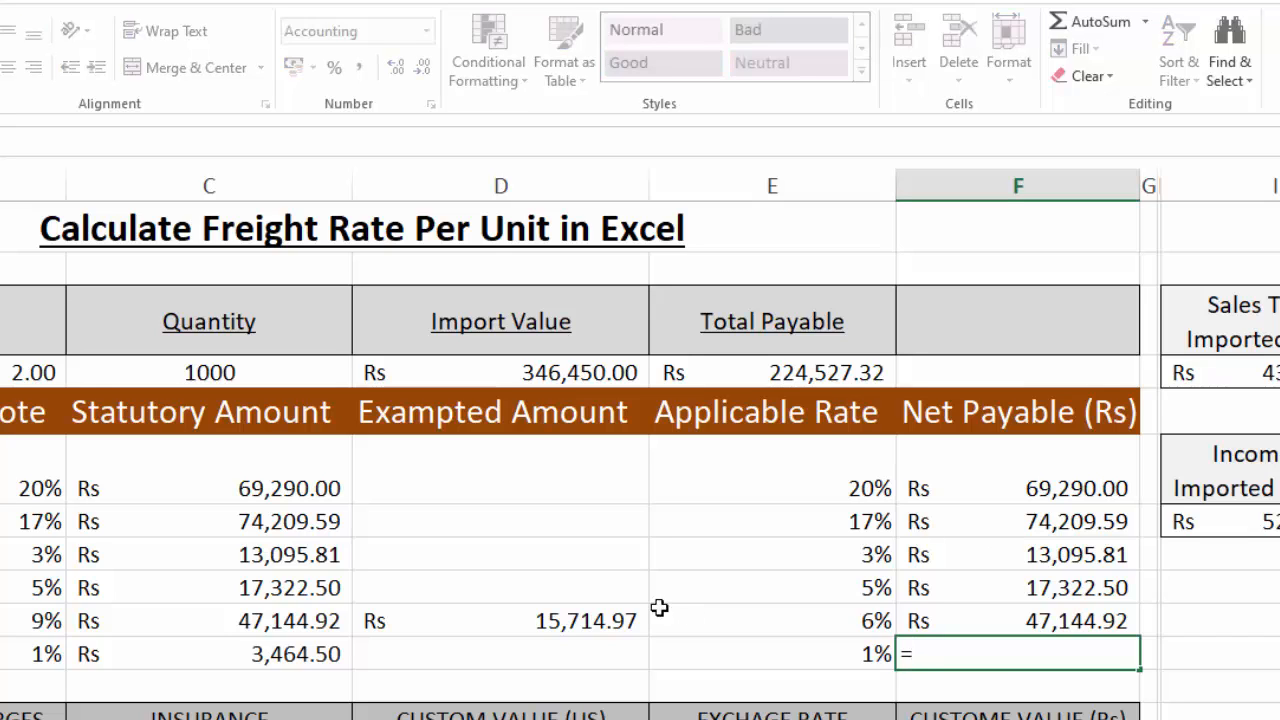
click(318, 653)
key(Return)
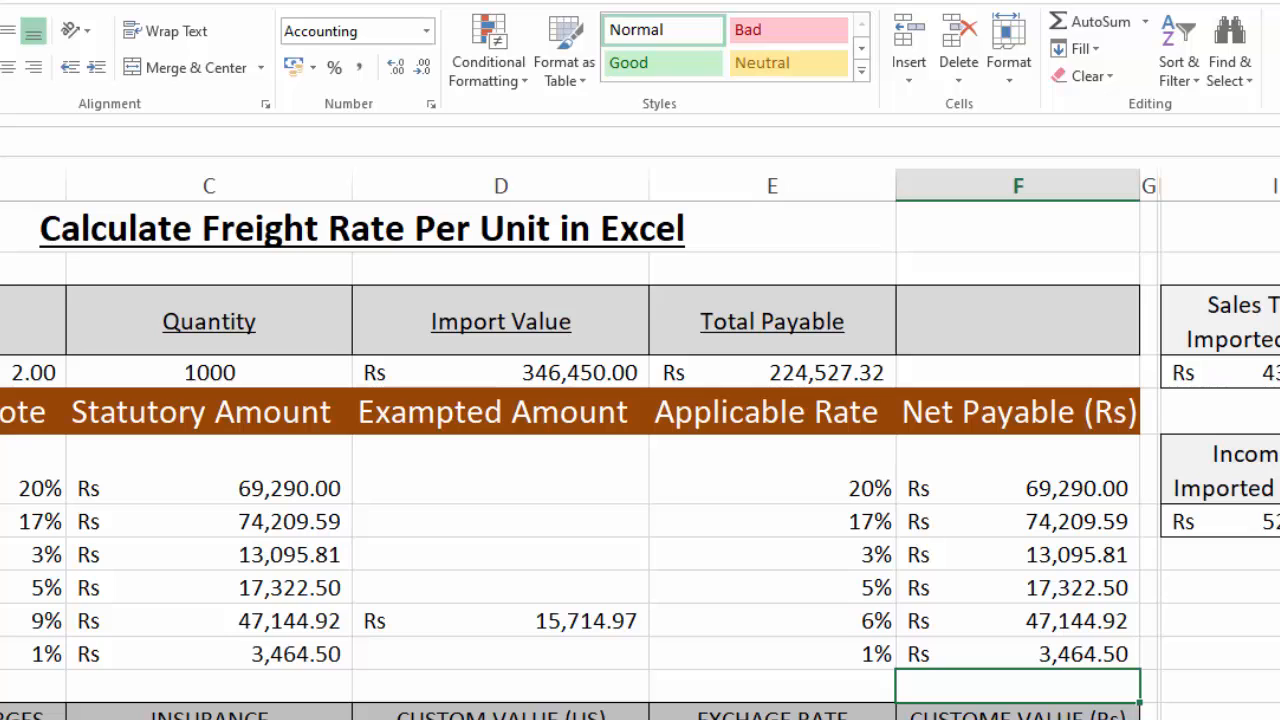
- Replace the Income Tax Net Payable formula in F10 with =I7*E10, multiplying the income tax base by the applicable rate
click(2, 717)
click(1040, 687)
key(Up)
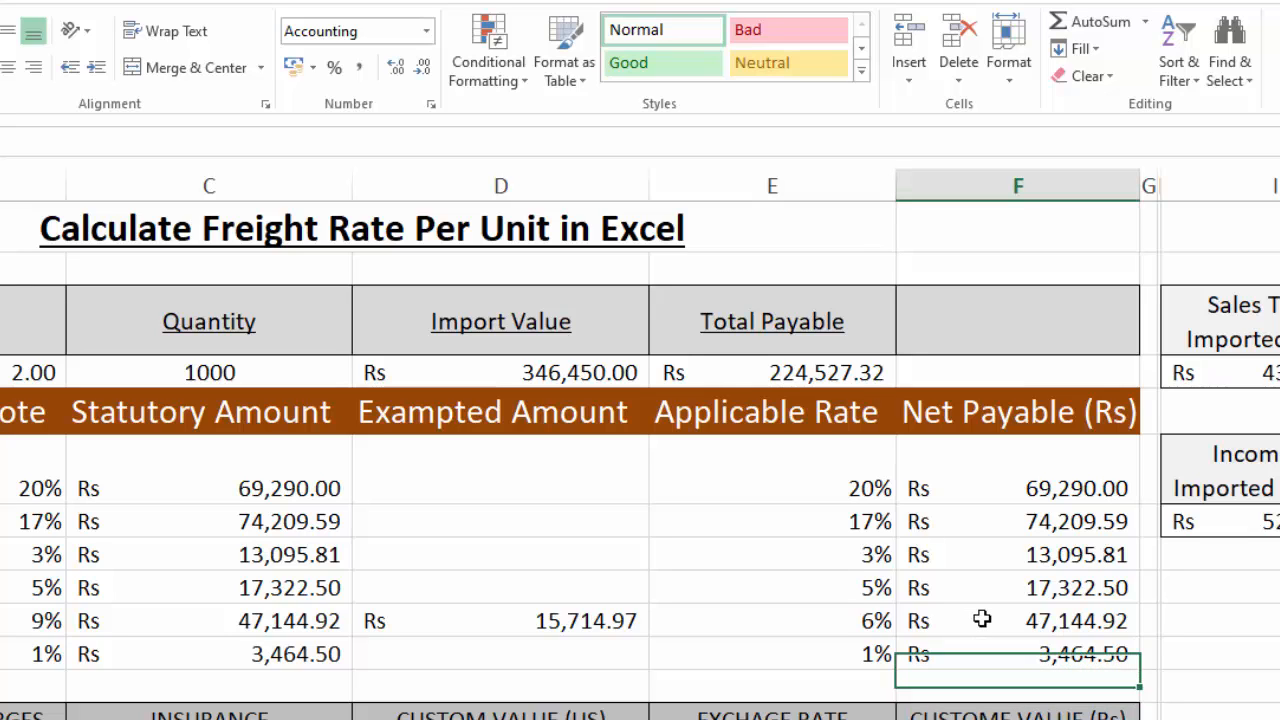
key(Up)
key(Delete)
text(=)
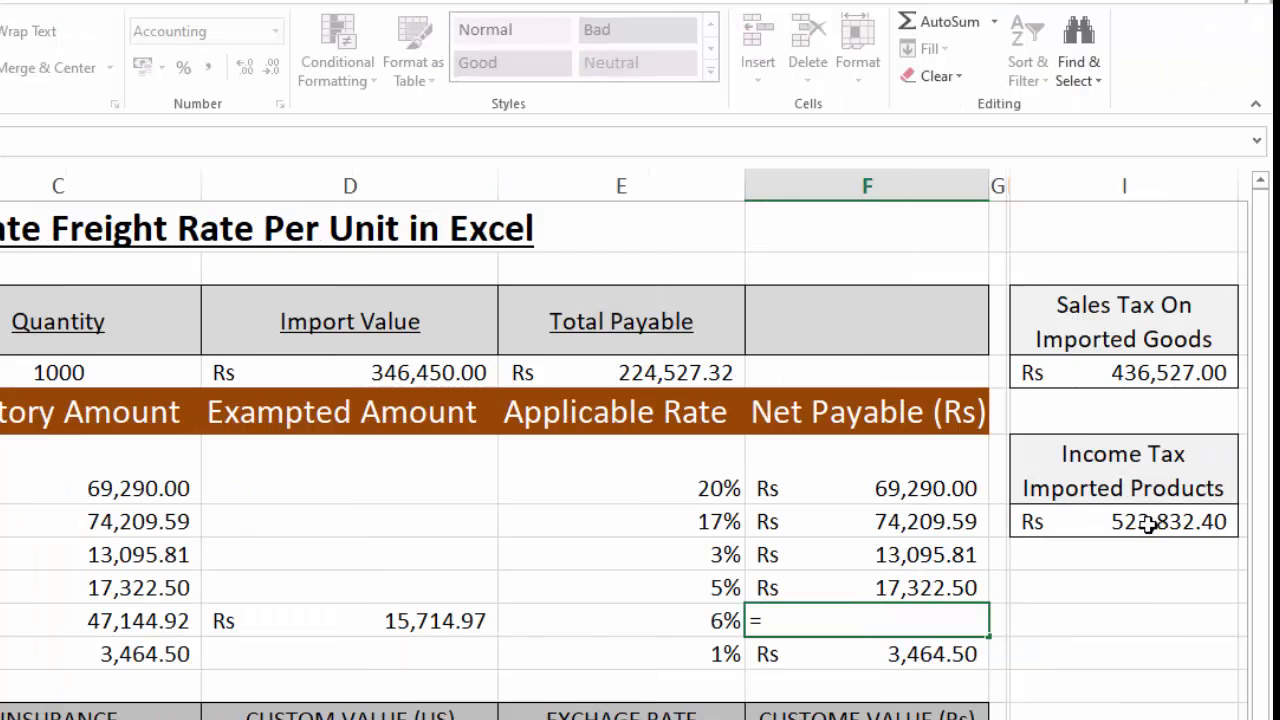
click(1145, 521)
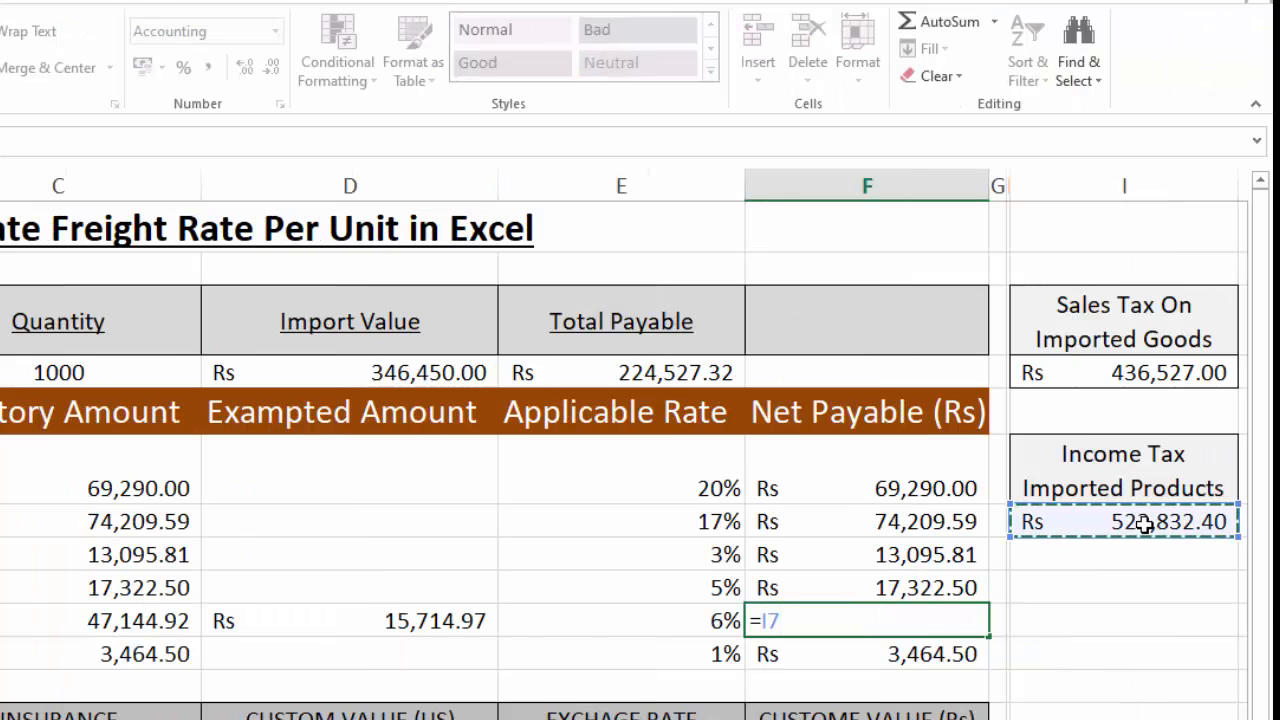
text(*)
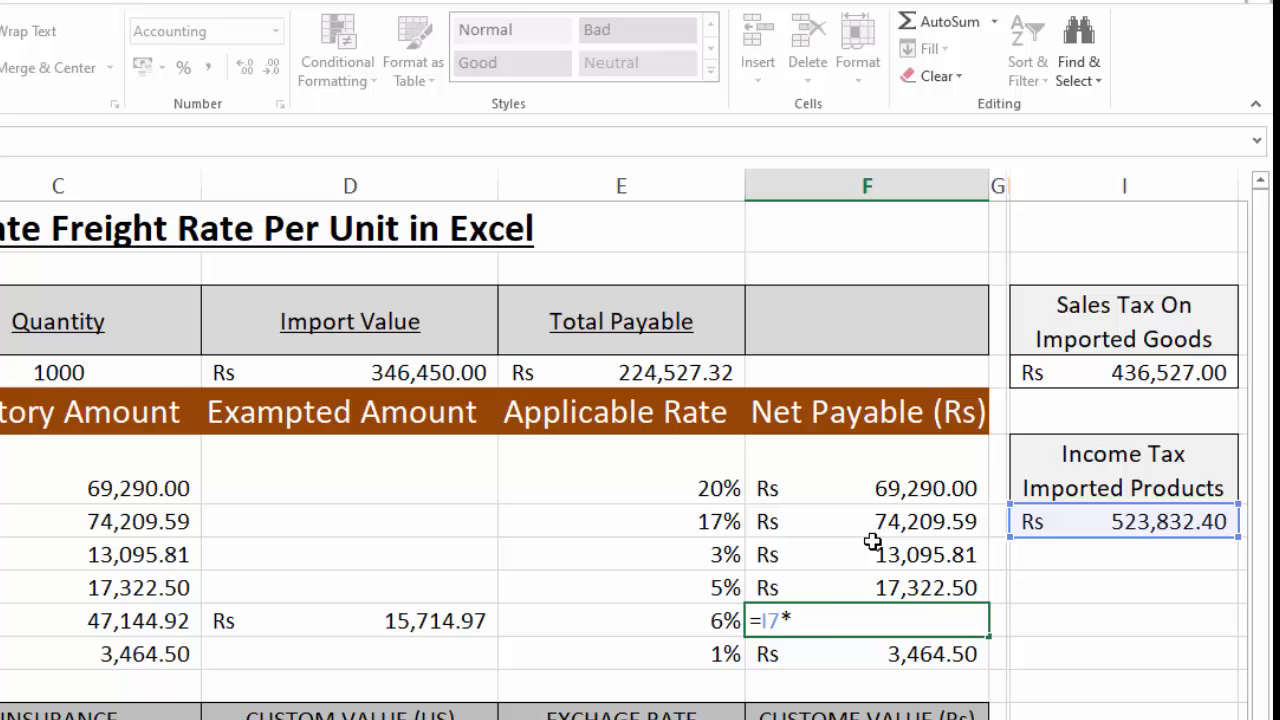
click(690, 620)
key(Return)
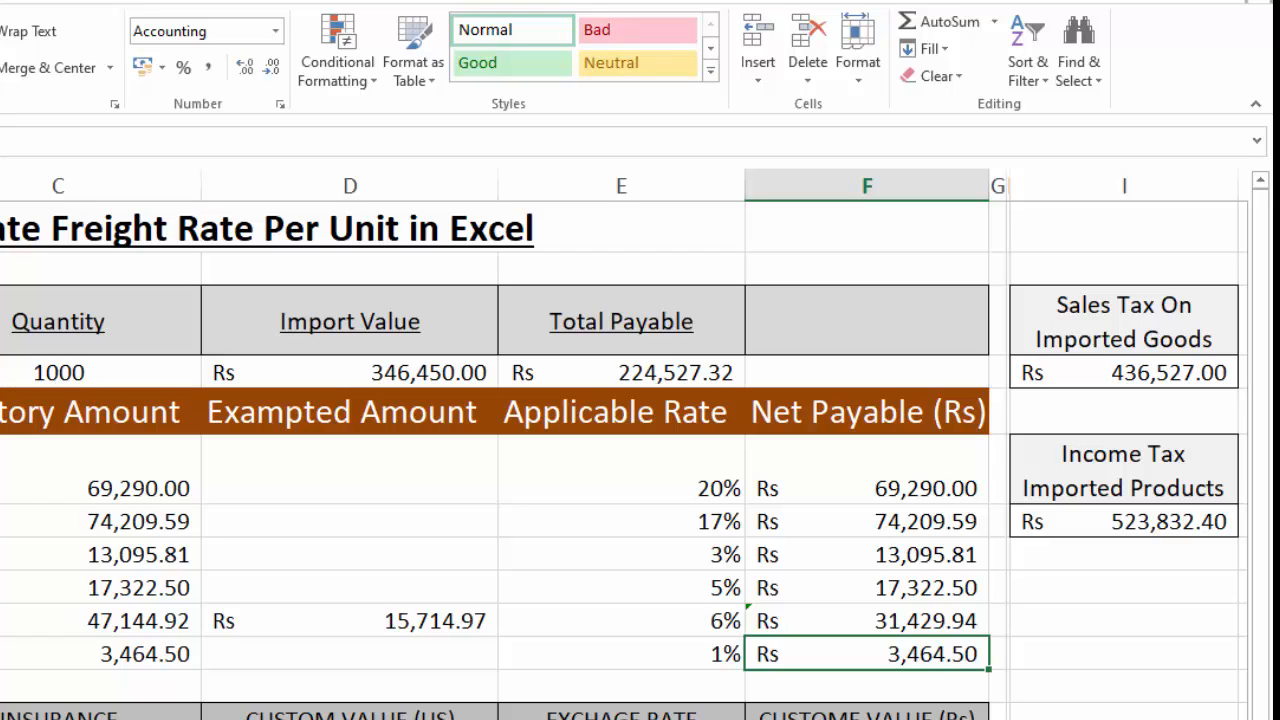
- Format the Import Value and Total Payable amounts in D4:E4 as Accounting with the Rs symbol and two decimal places
click(2, 654)
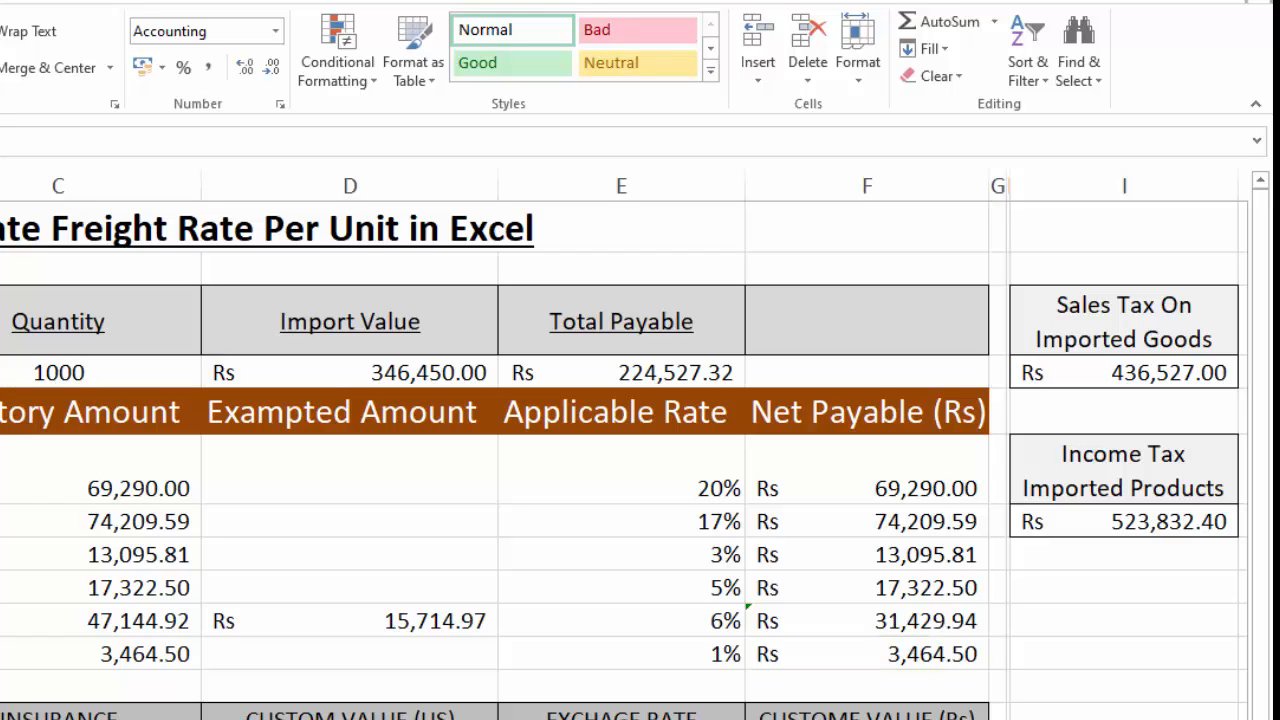
key(ctrl+z)
click(341, 468)
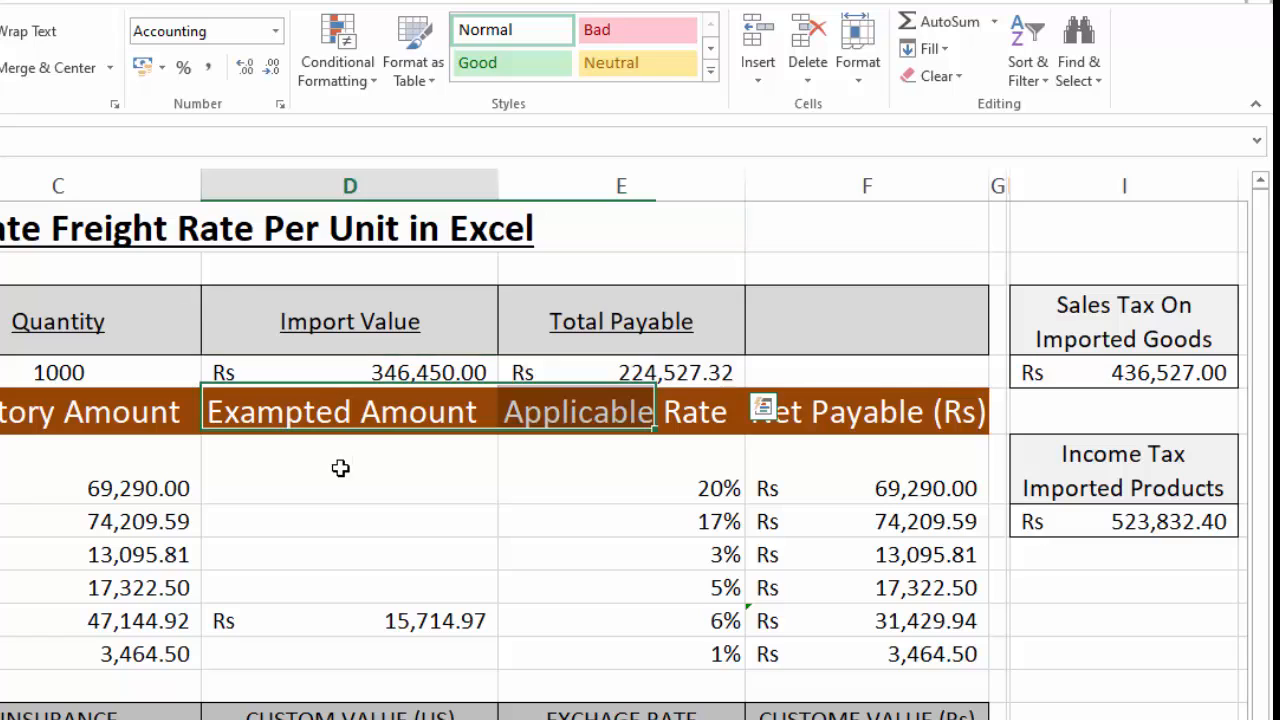
click(300, 370)
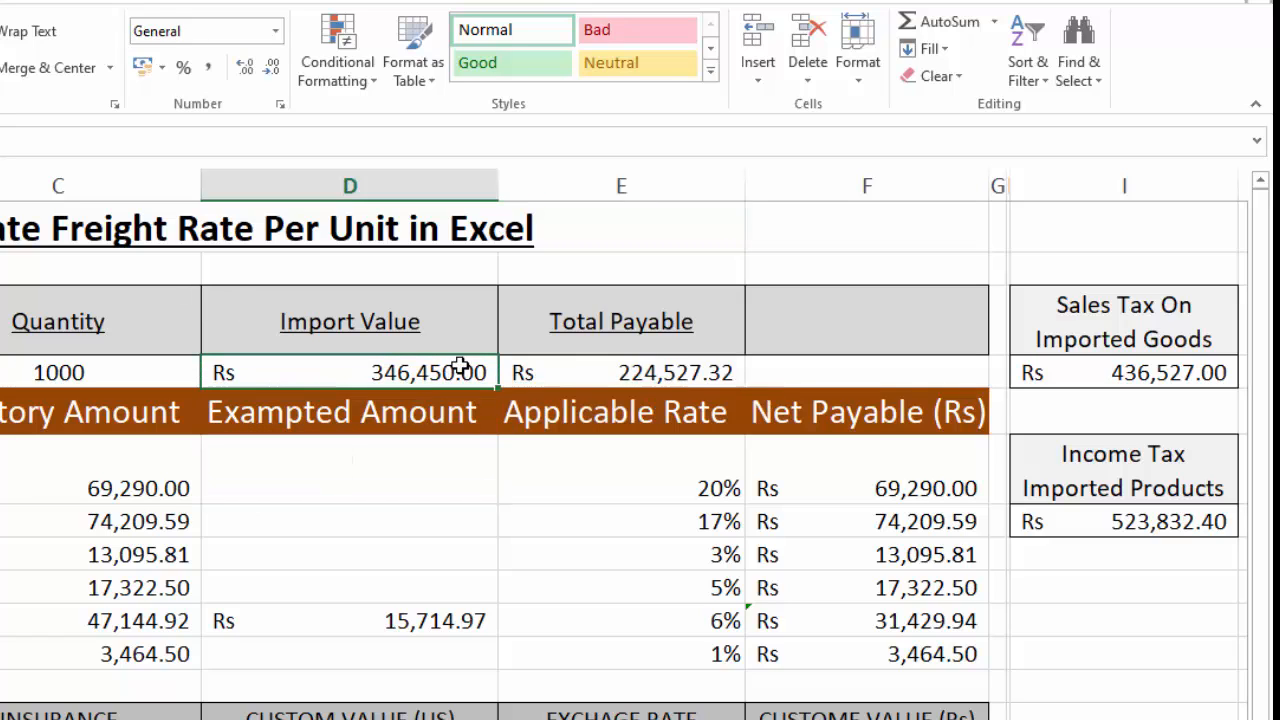
click(574, 362)
key(ctrl+v)
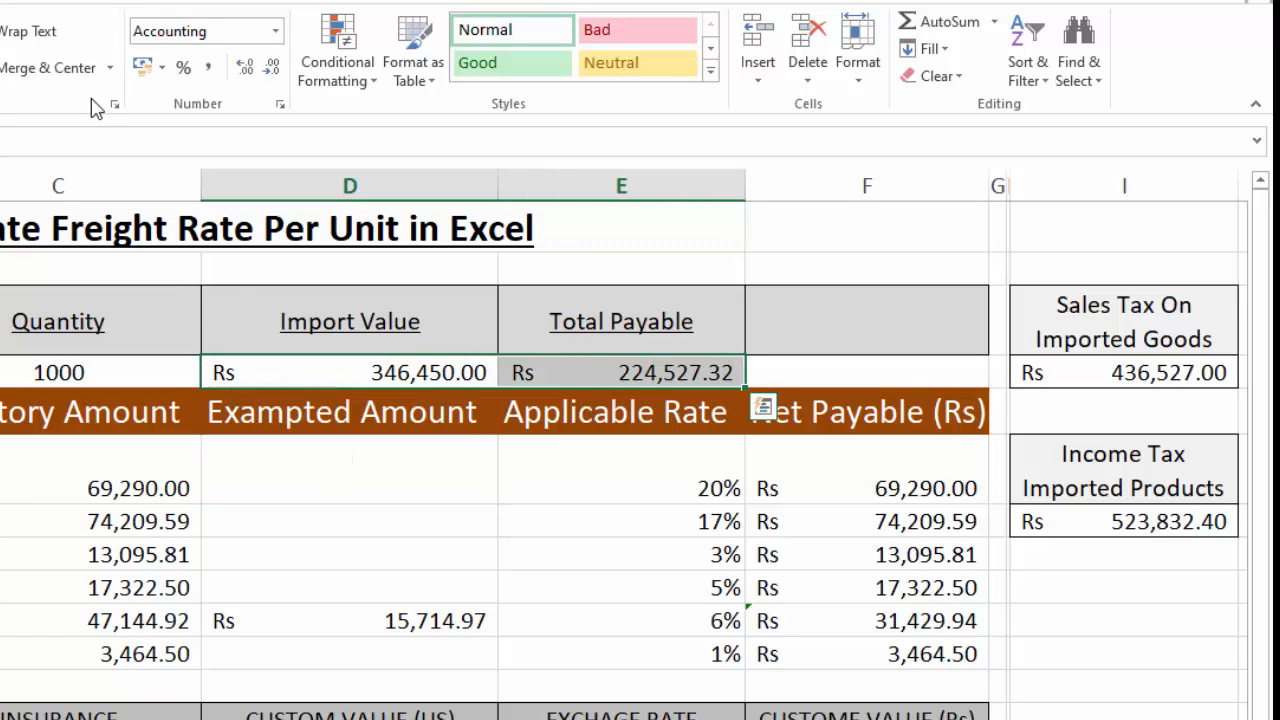
click(161, 67)
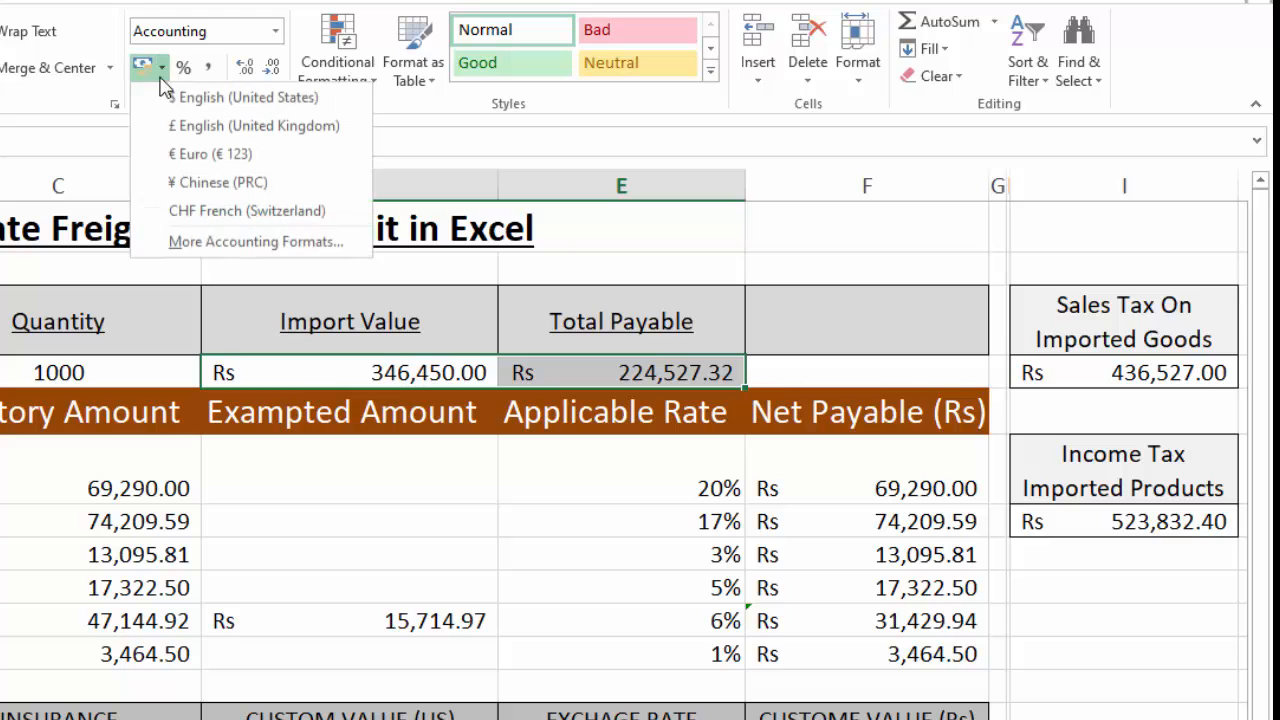
click(200, 241)
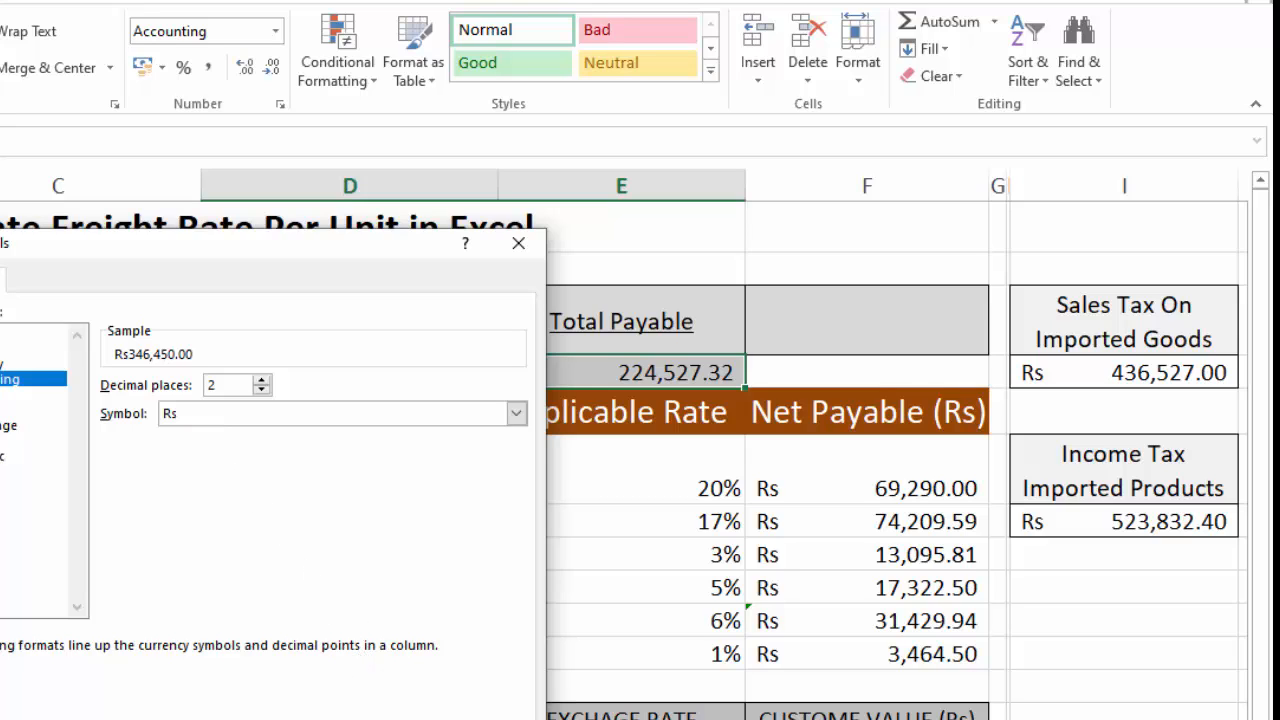
click(390, 719)
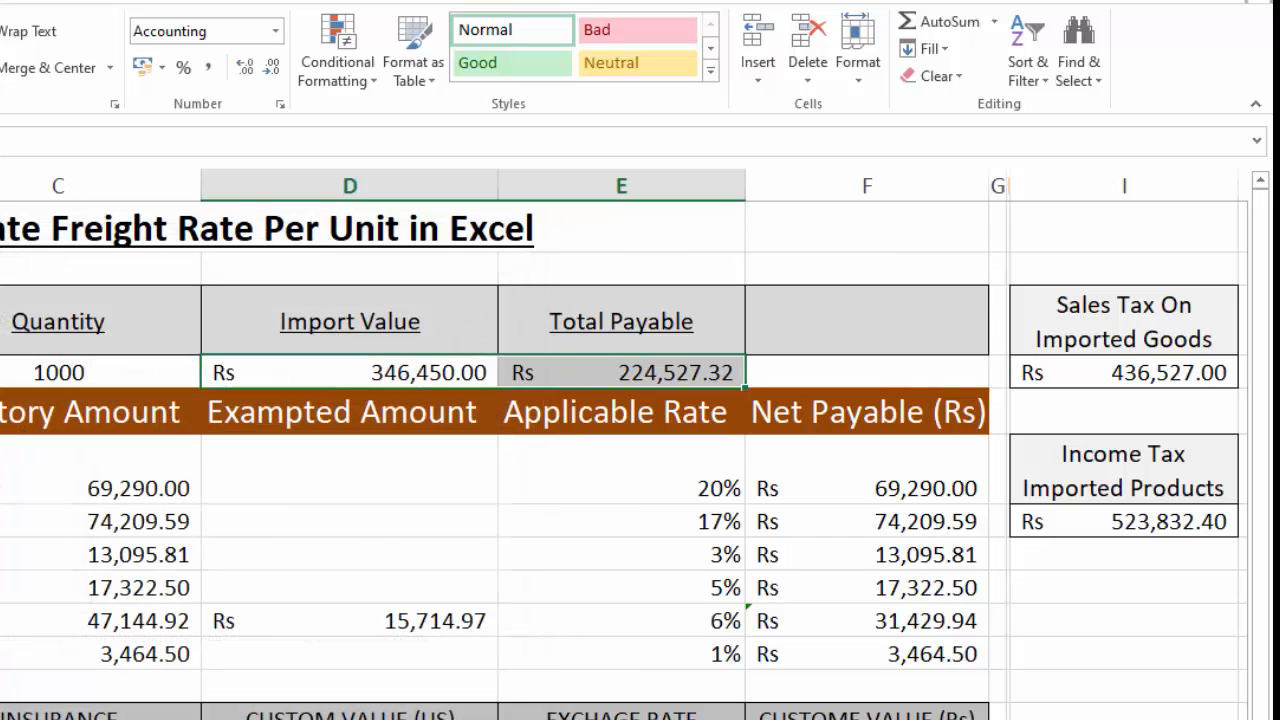
click(390, 719)
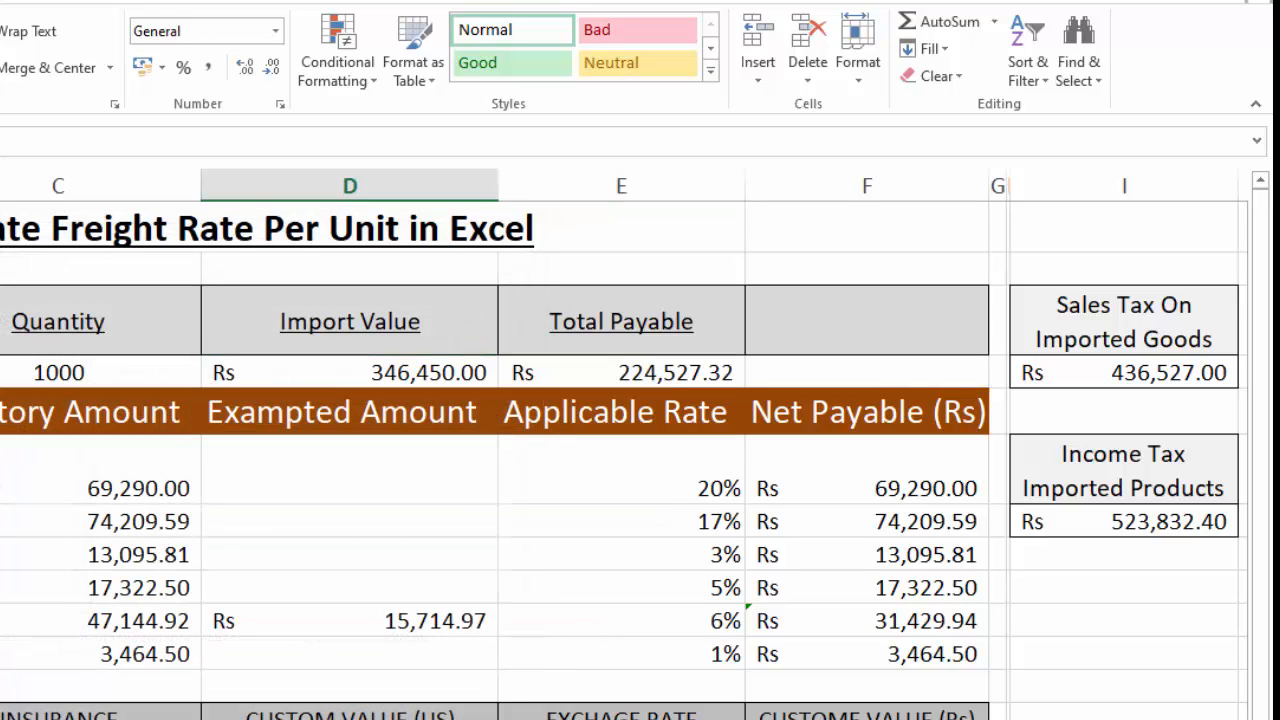